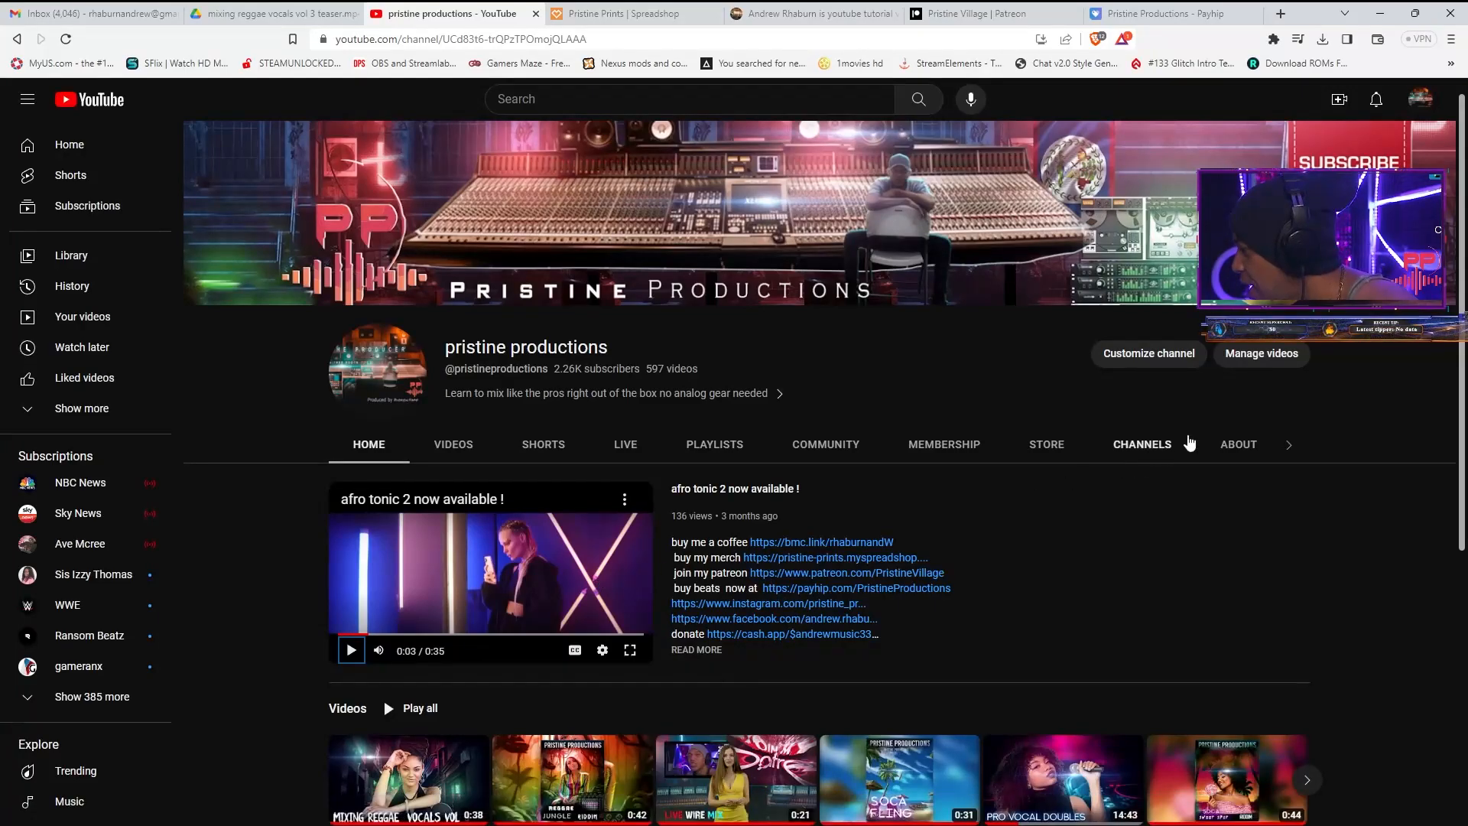
View the Pristine Productions beat shop on Payhip and the Pristine Village page on Patreon
{"action": "left_click", "coordinate": [1149, 15]}
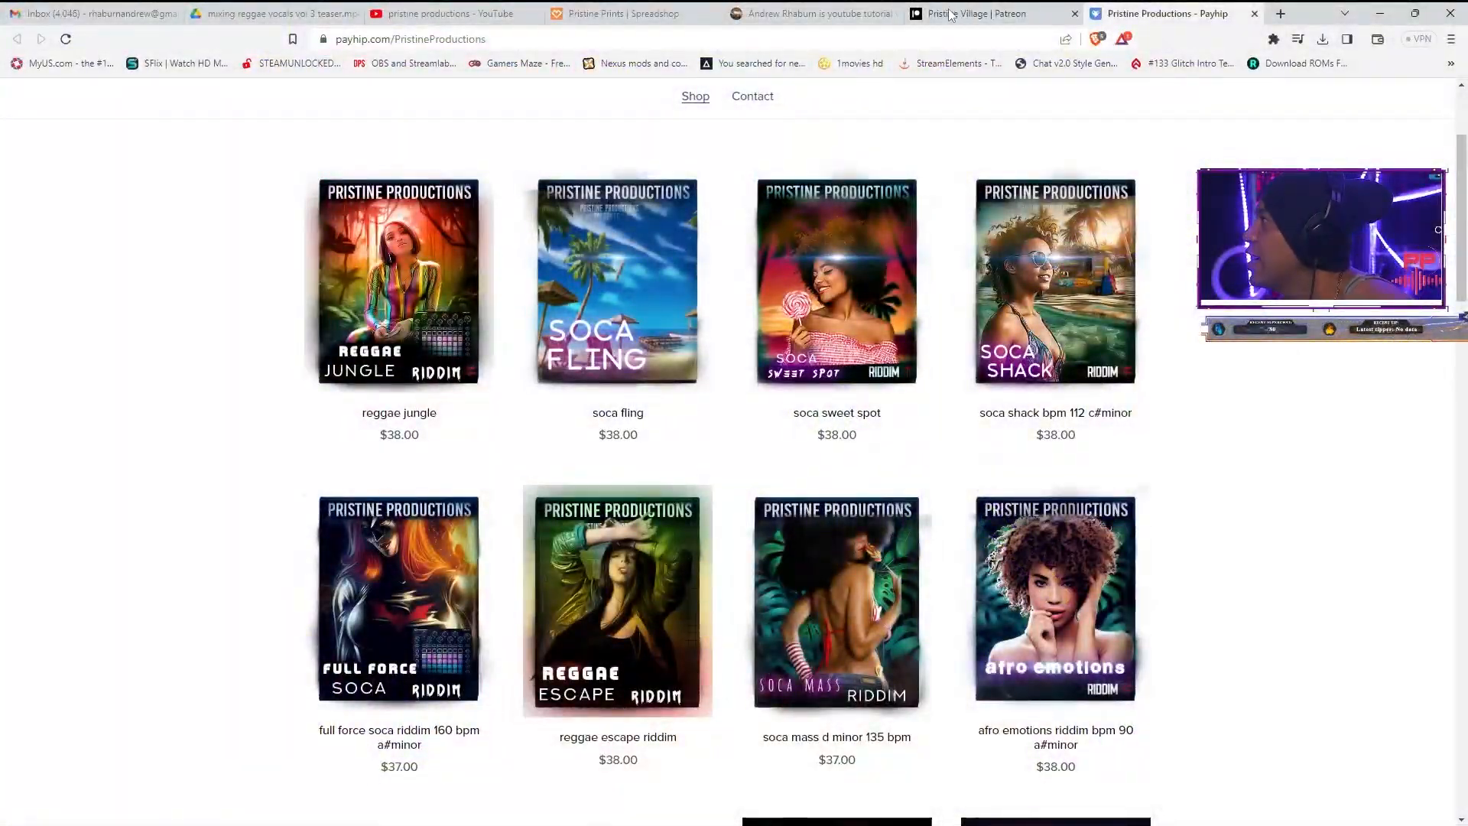
{"action": "left_click", "coordinate": [950, 16]}
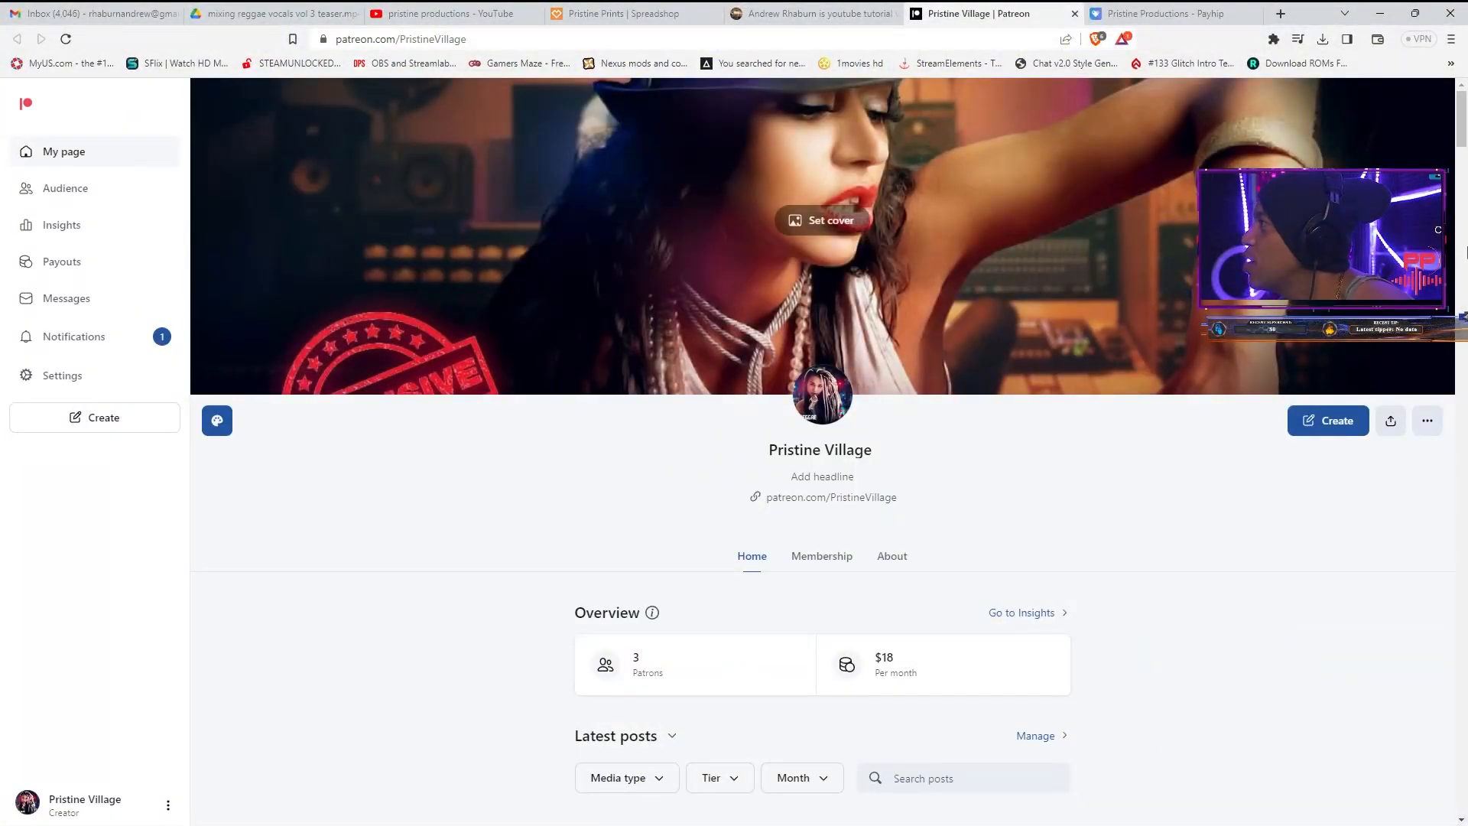
{"action": "left_click_drag", "start_coordinate": [1462, 140], "coordinate": [1461, 82]}
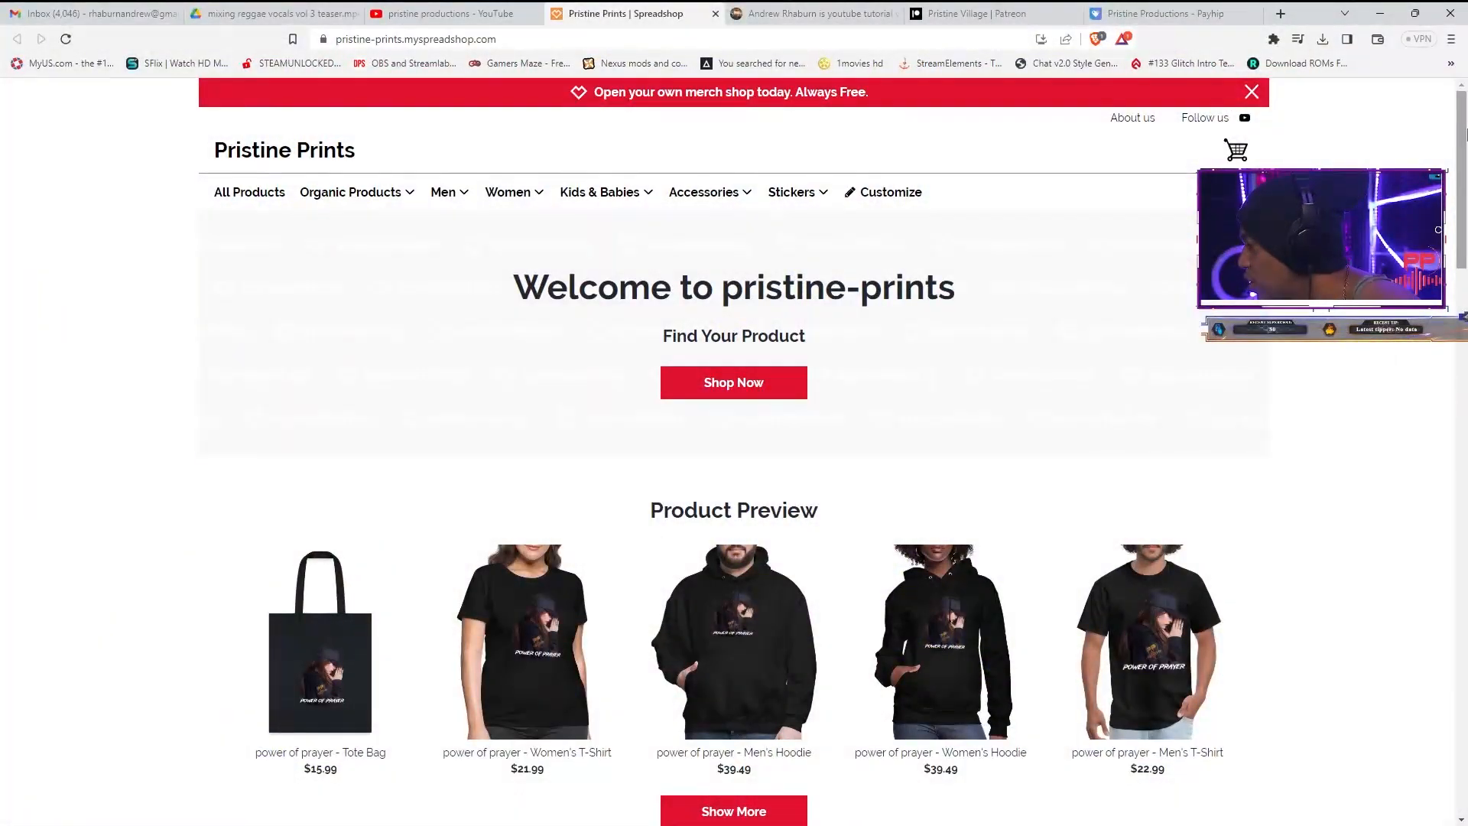
Look through the merchandise designs in the Pristine Prints shop and view the Buy Me a Coffee support page
{"action": "scroll", "coordinate": [1461, 130], "scroll_direction": "down", "scroll_amount": 10}
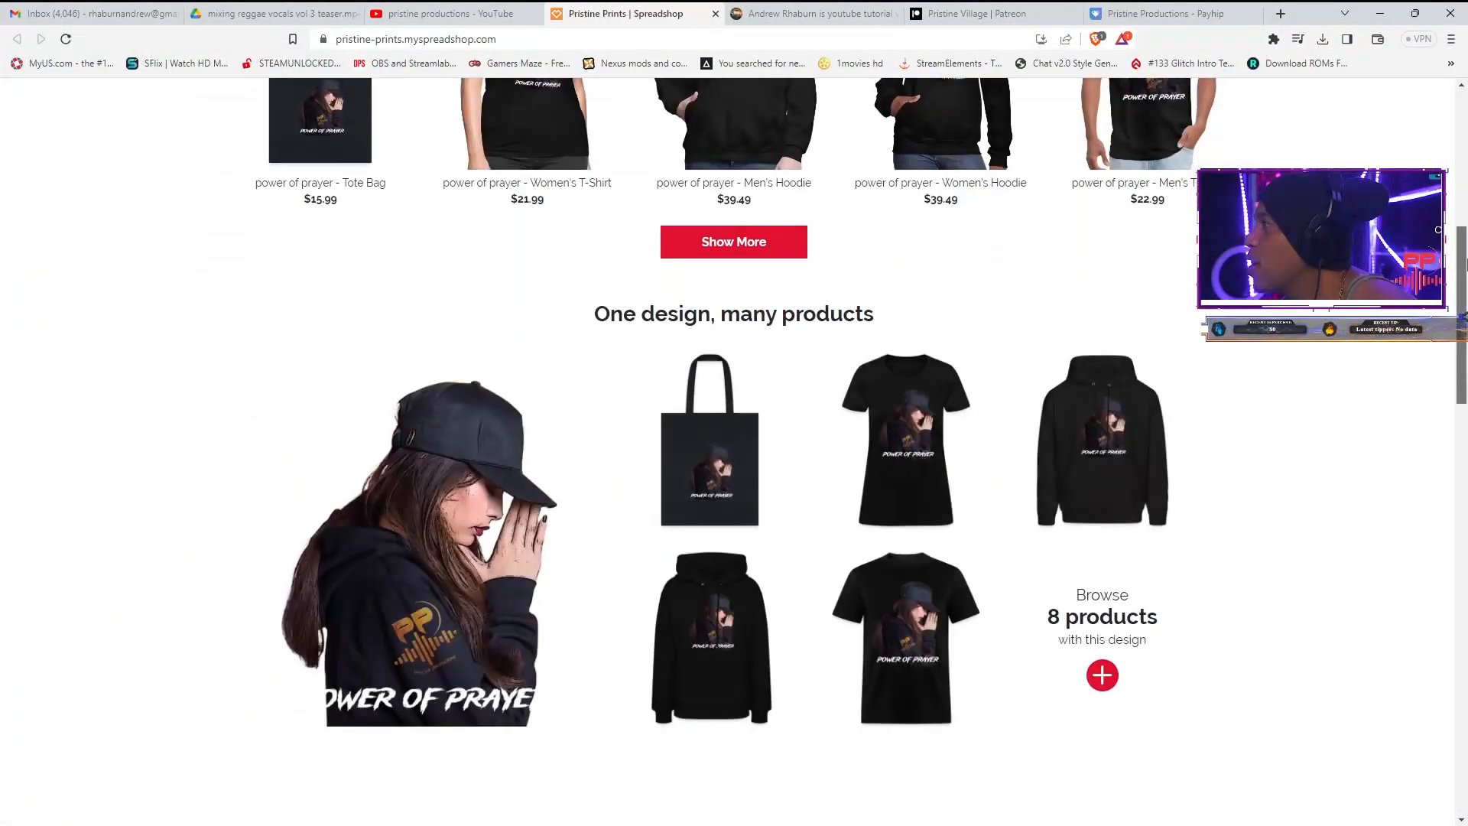
{"action": "scroll", "coordinate": [845, 452], "scroll_direction": "down", "scroll_amount": 3}
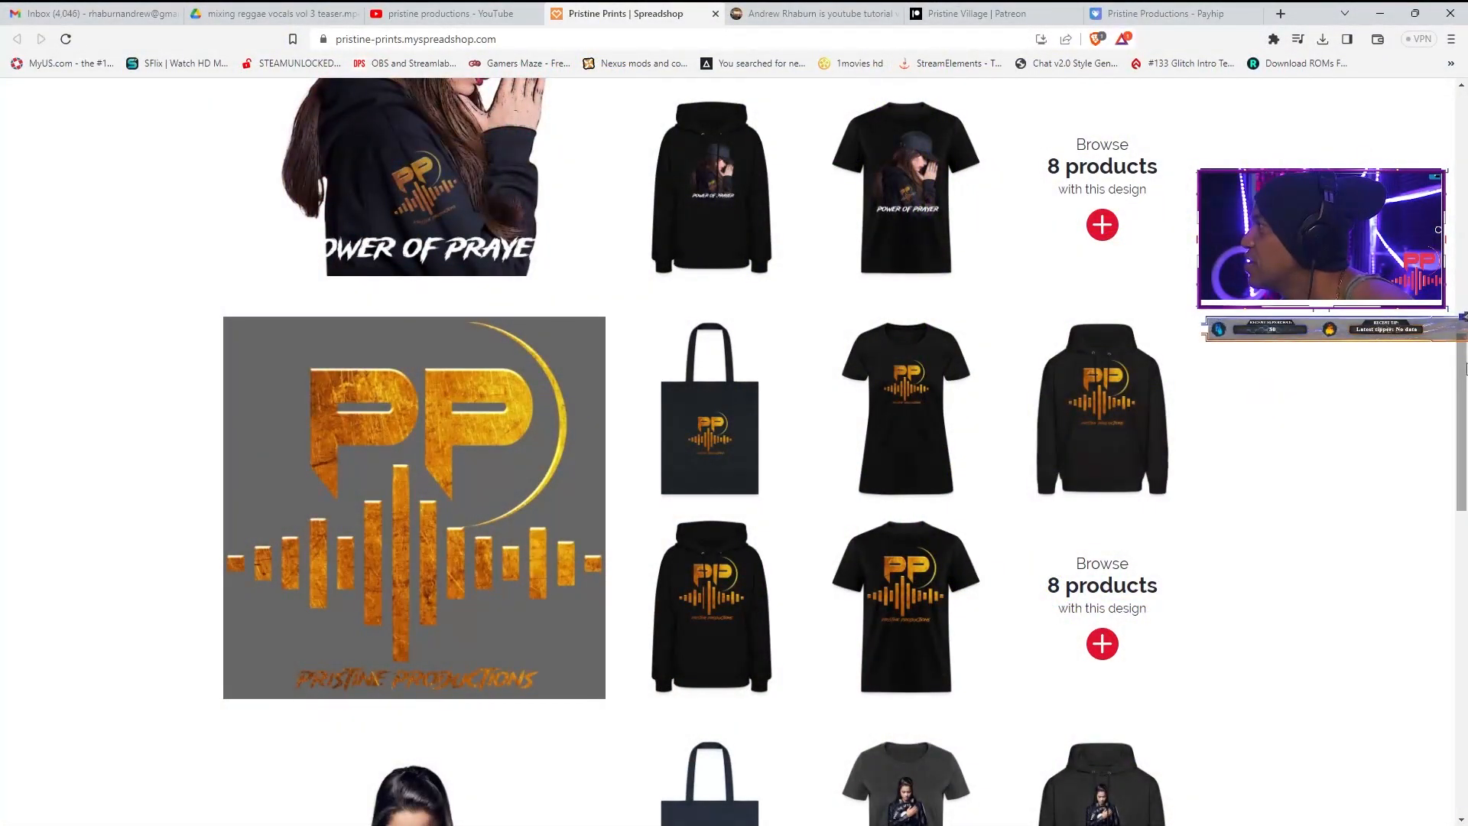
{"action": "left_click_drag", "start_coordinate": [1462, 412], "coordinate": [1462, 105]}
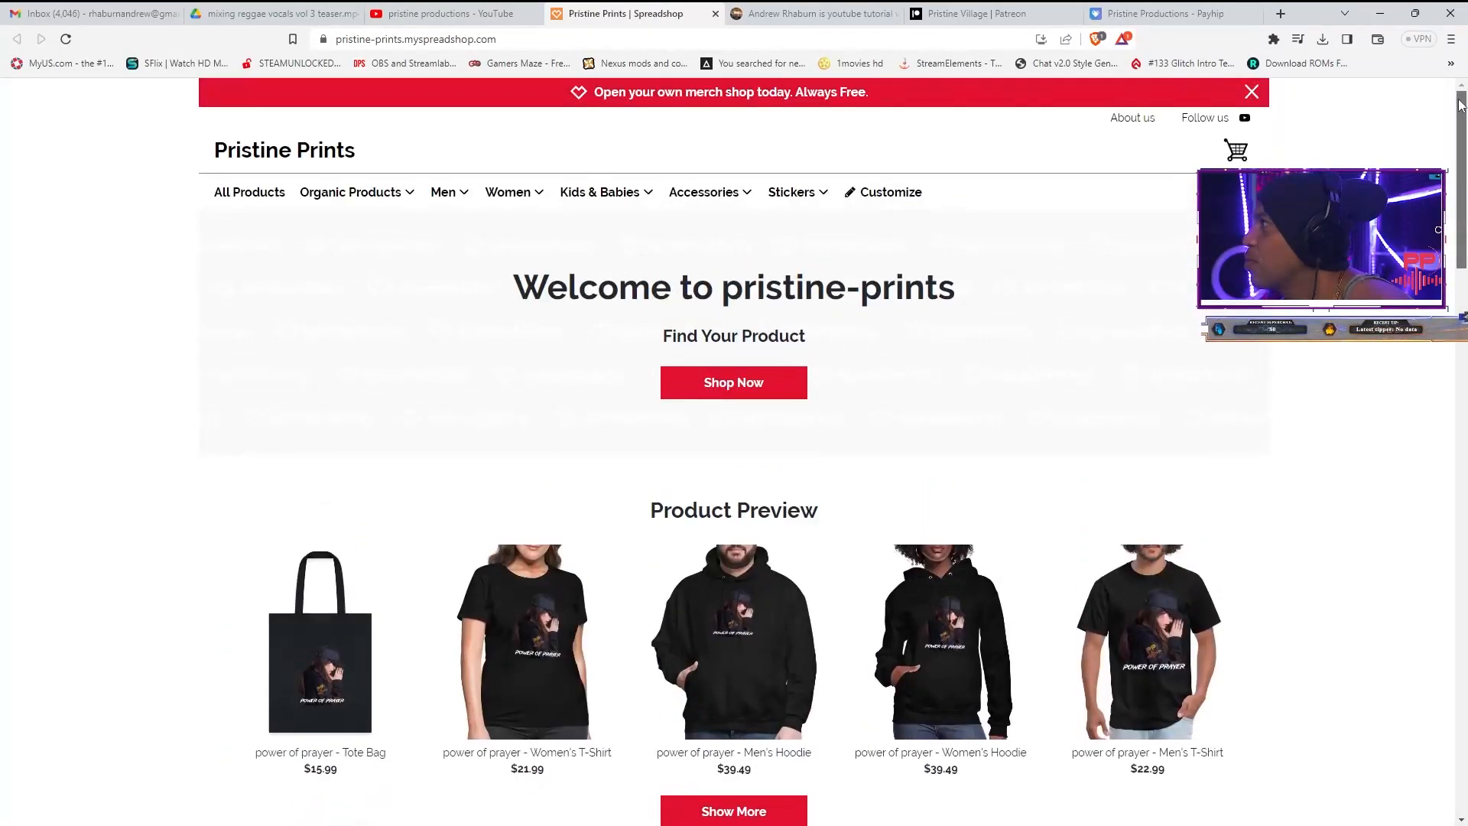
{"action": "left_click", "coordinate": [826, 17]}
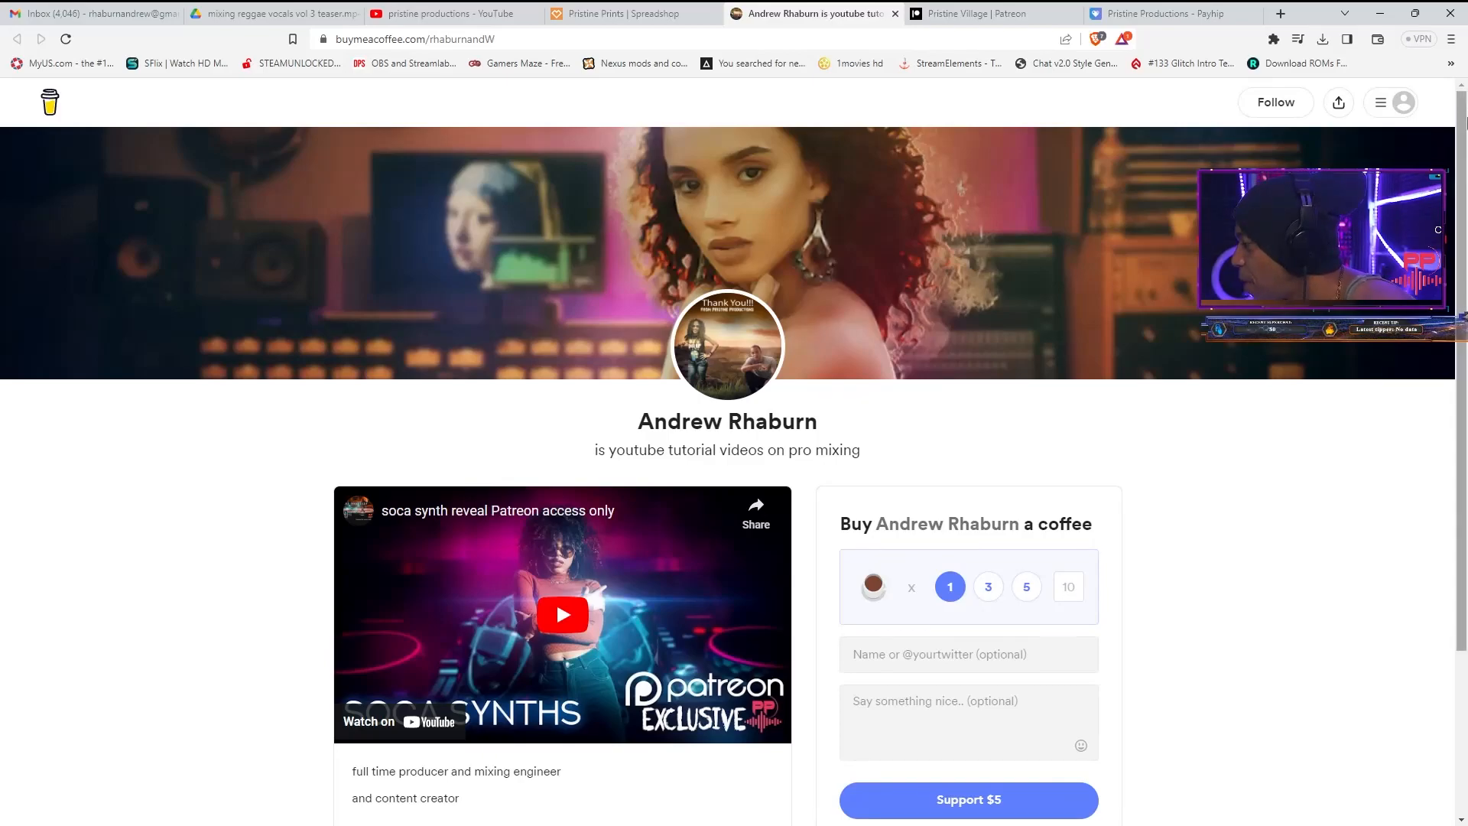
{"action": "mouse_move", "coordinate": [1465, 126]}
{"action": "left_mouse_down"}
{"action": "mouse_move", "coordinate": [1463, 306]}
{"action": "mouse_move", "coordinate": [1463, 107]}
{"action": "left_mouse_up"}
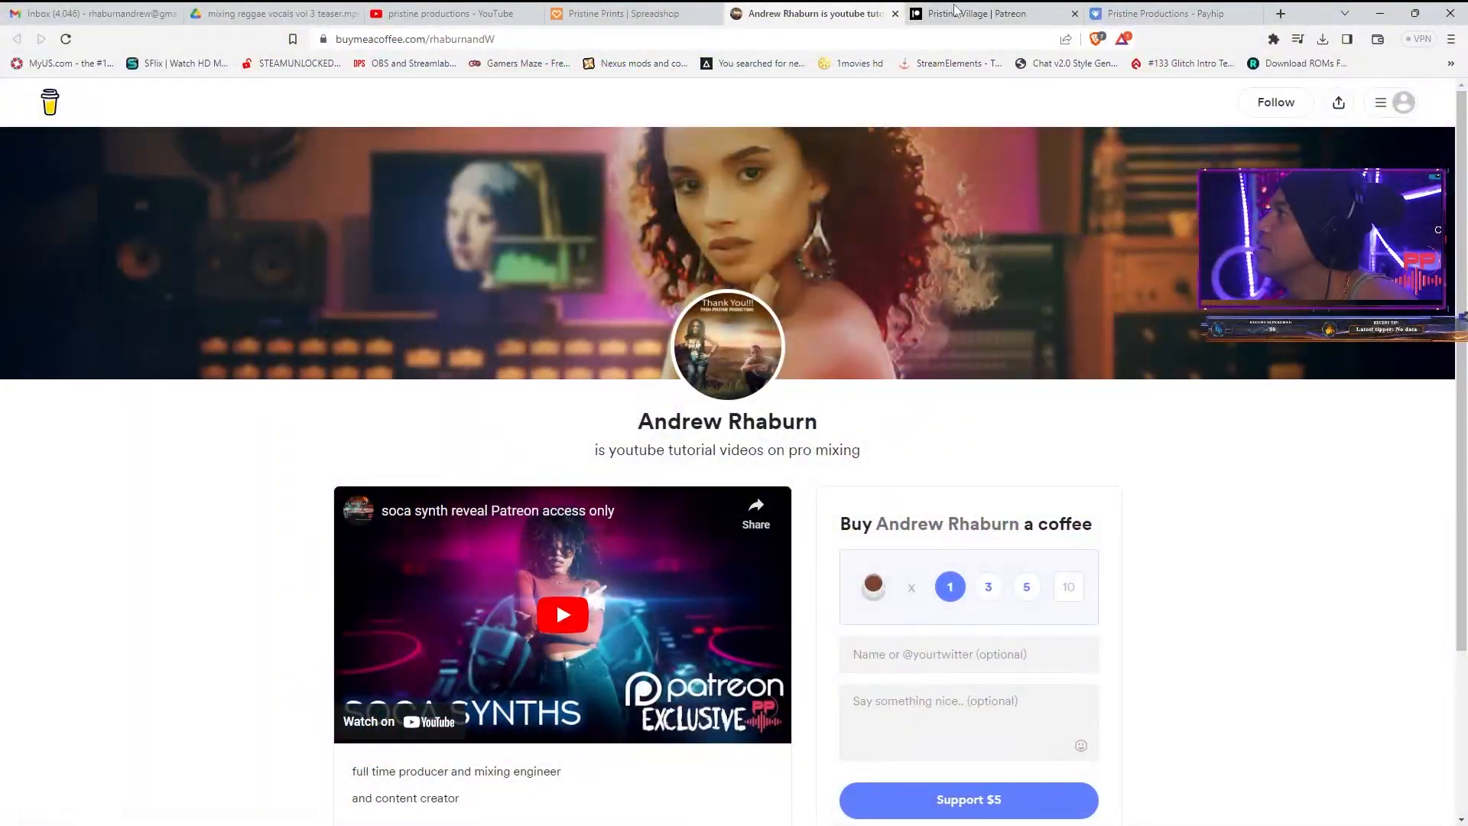
Switch to Studio One, disarm recording on the triton wah effects track and stop playback
{"action": "mouse_move", "coordinate": [851, 808]}
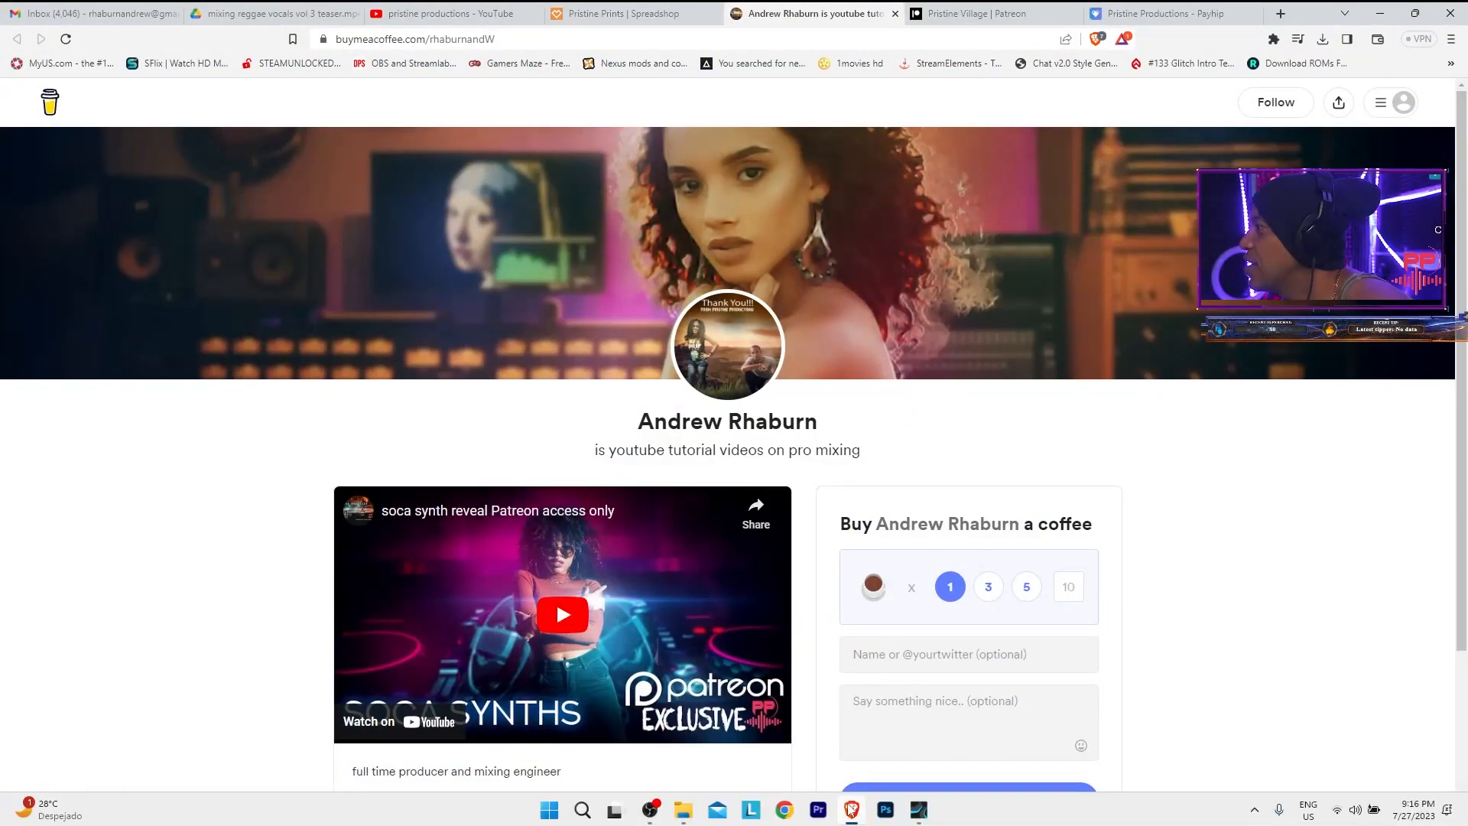
{"action": "left_click", "coordinate": [650, 809]}
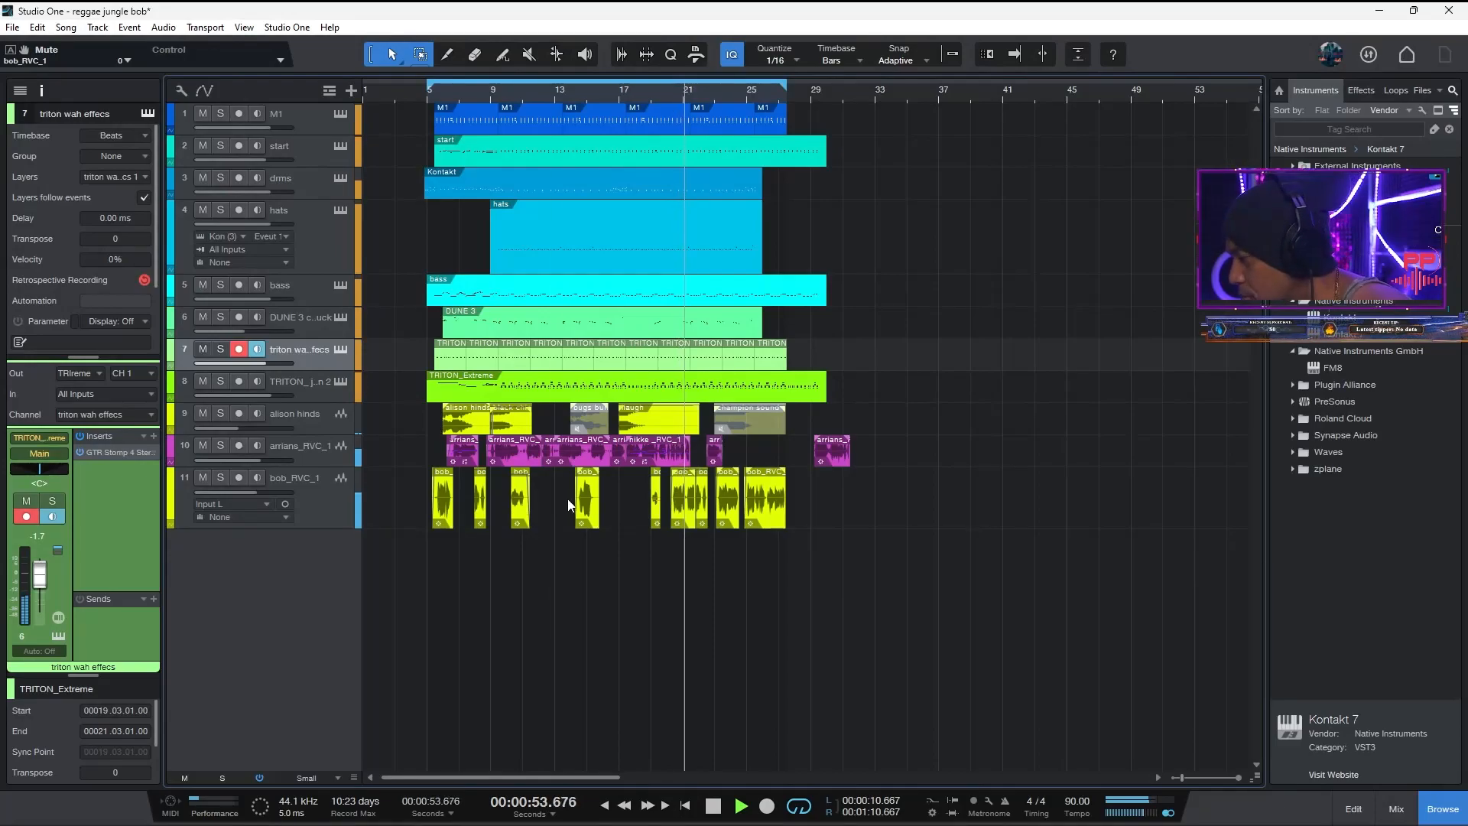
{"action": "left_click", "coordinate": [244, 348]}
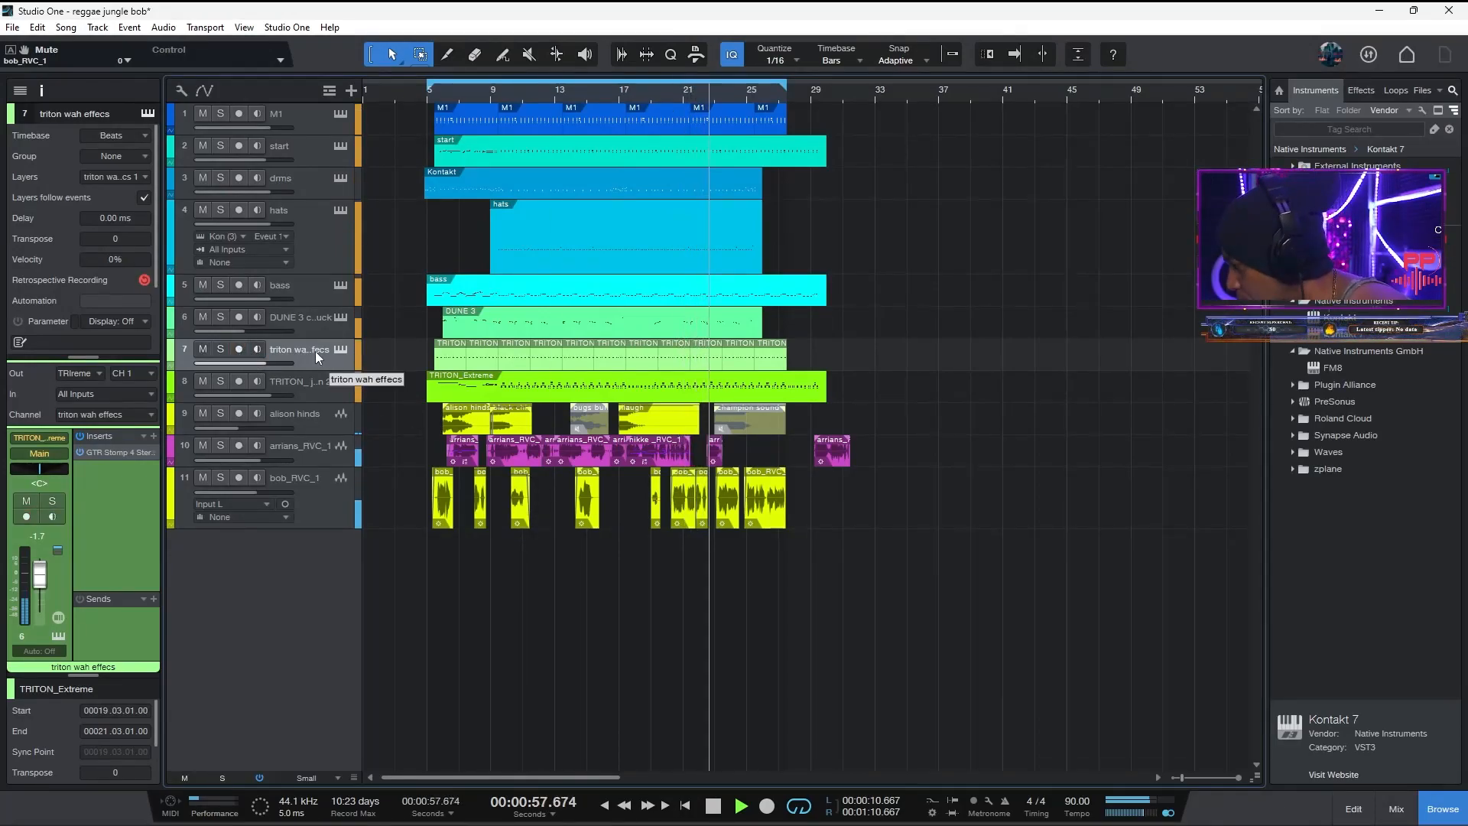
{"action": "key", "text": "space"}
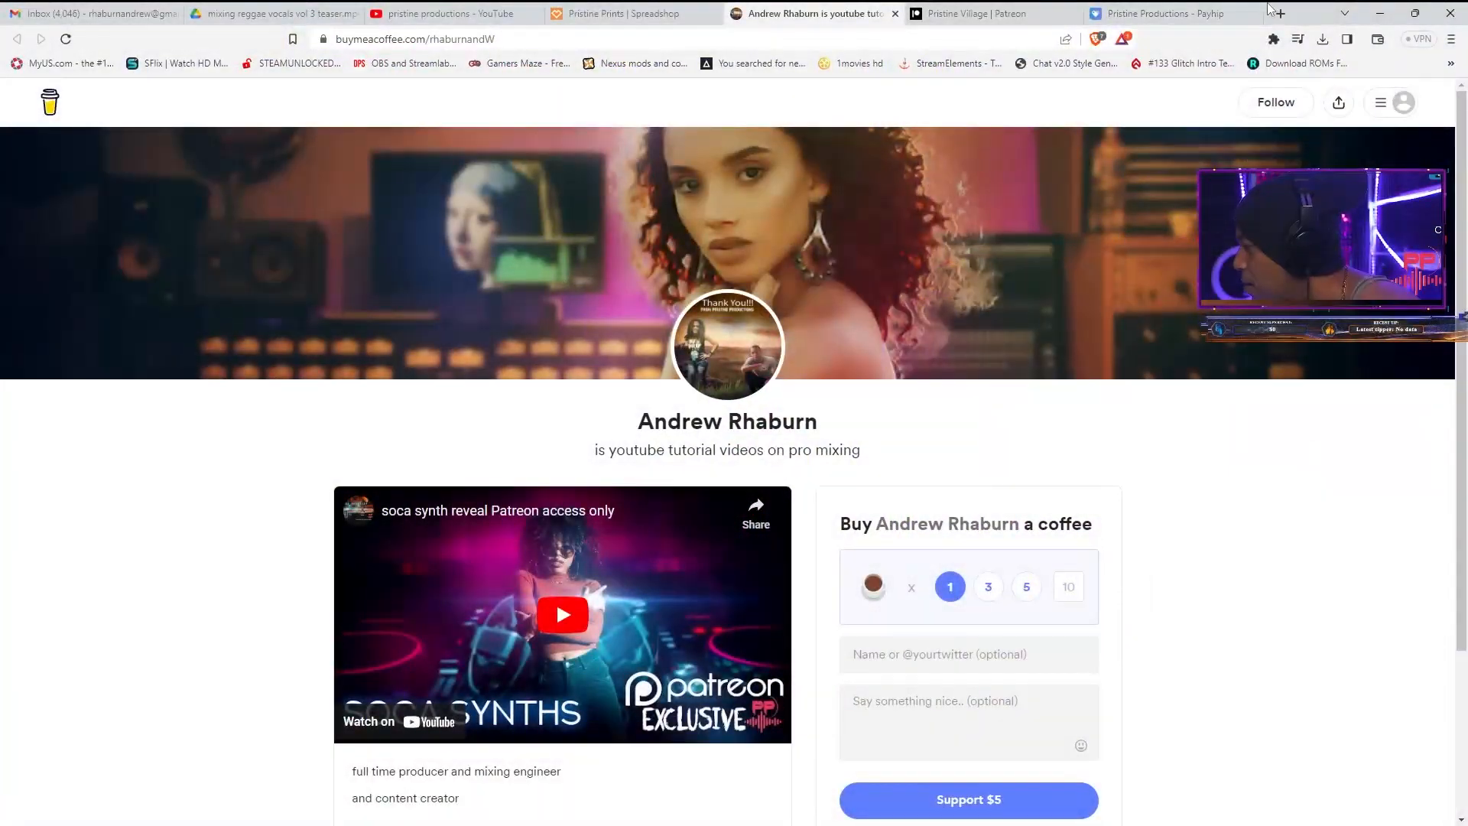
Switch to the browser and look through the riddims offered in the Payhip shop
{"action": "left_click", "coordinate": [1212, 17]}
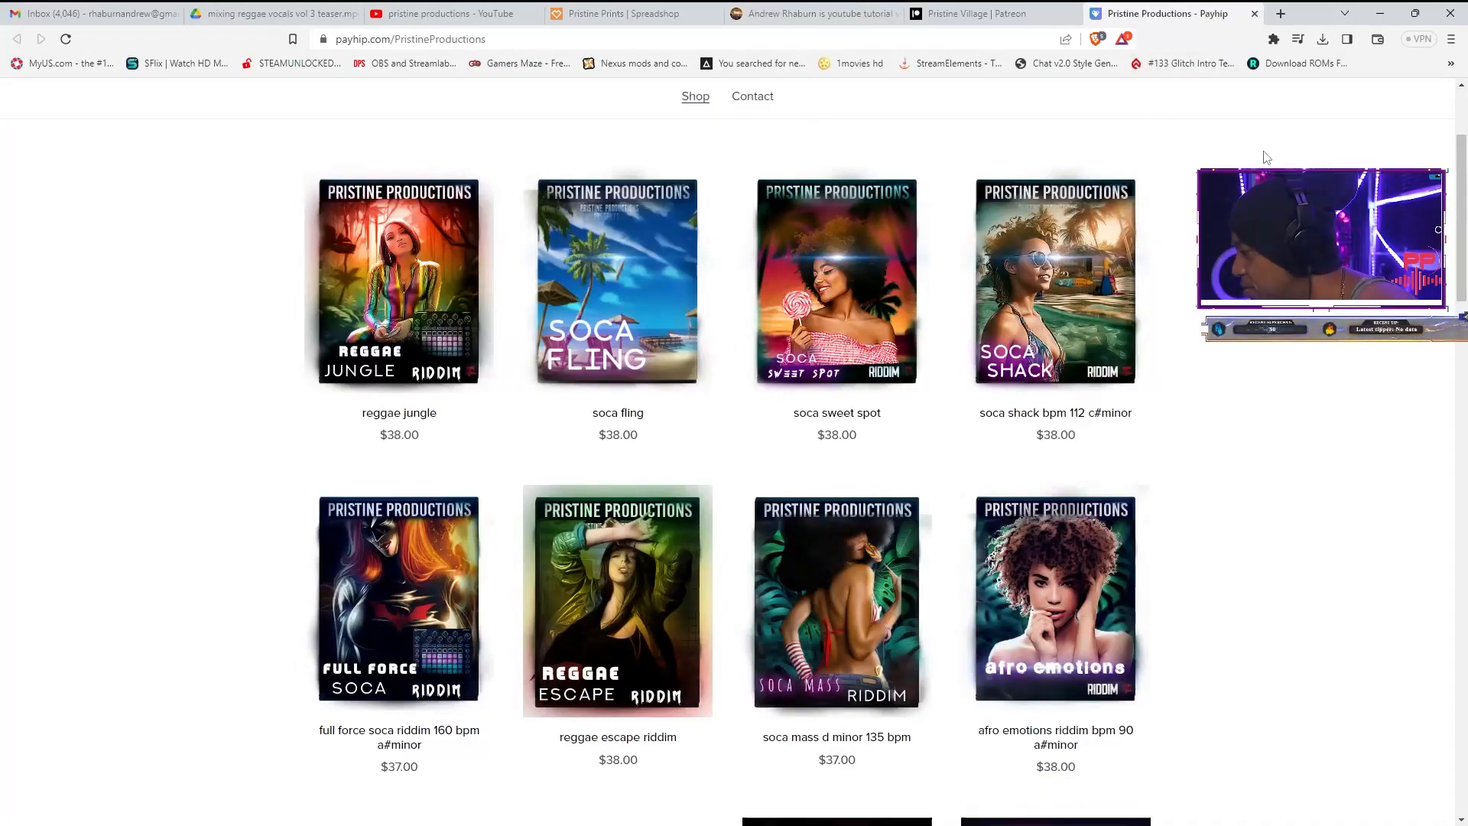
{"action": "scroll", "coordinate": [632, 260], "scroll_direction": "down", "scroll_amount": 8}
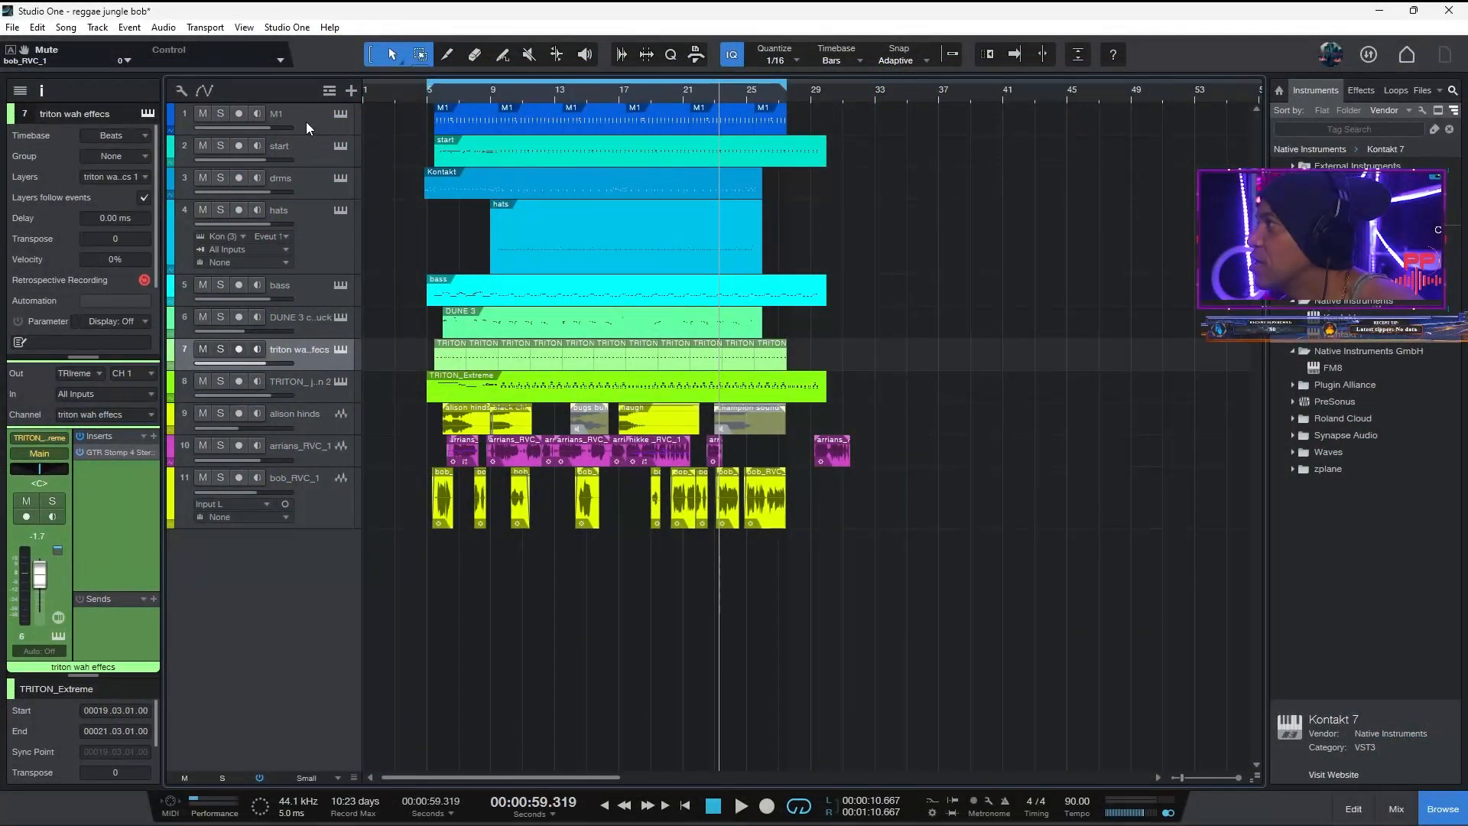
Return to Studio One and go through the M1, hats and bass tracks of the song
{"action": "left_click", "coordinate": [306, 122]}
{"action": "left_click", "coordinate": [325, 223]}
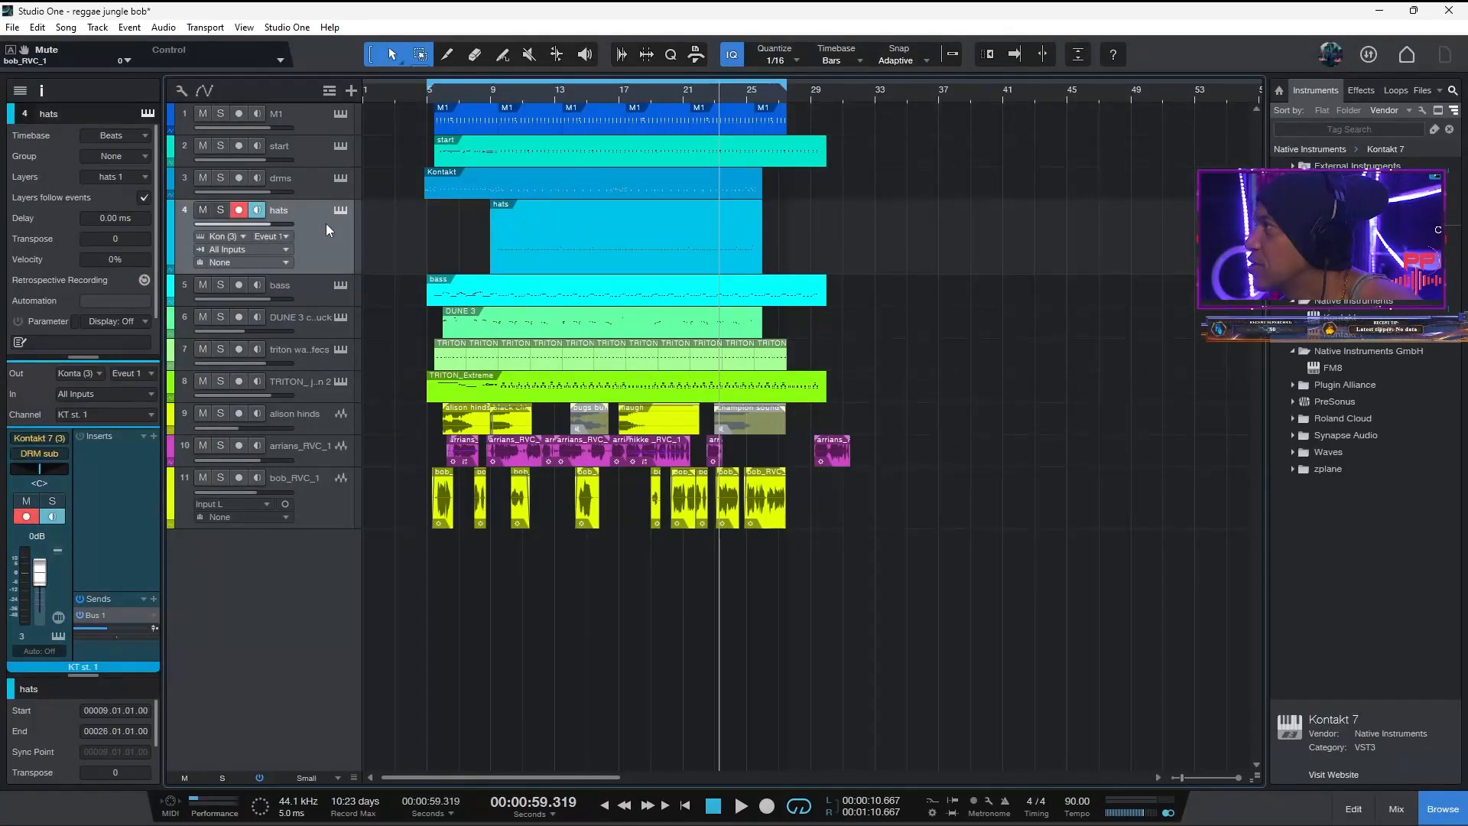
{"action": "left_click", "coordinate": [309, 302]}
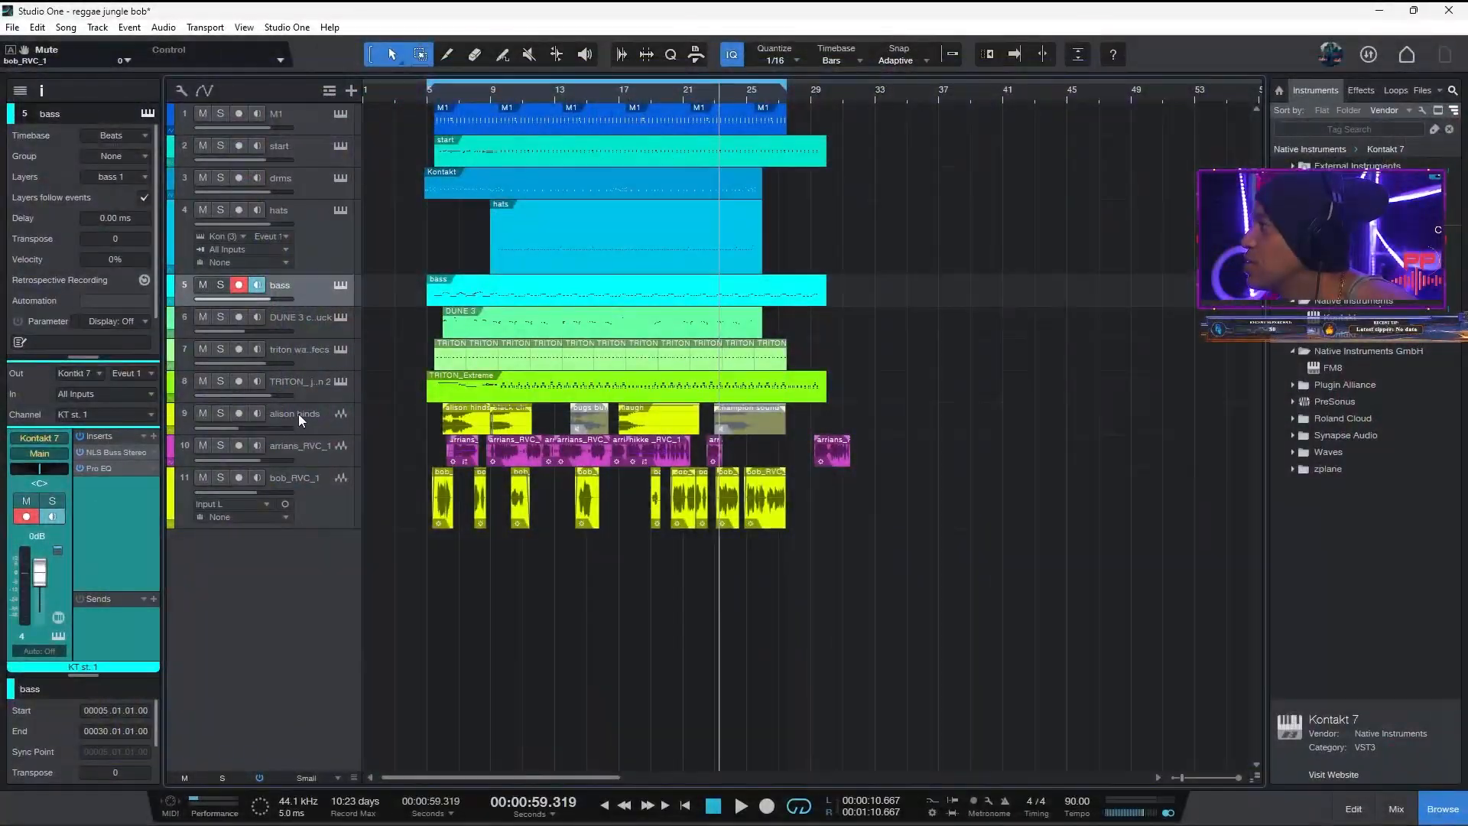
Mute the alison hinds and bob_RVC_1 vocal tracks and enlarge the arrians_RVC_1 track's height while playing the song
{"action": "left_click", "coordinate": [298, 414]}
{"action": "left_click", "coordinate": [201, 412]}
{"action": "left_click", "coordinate": [297, 454]}
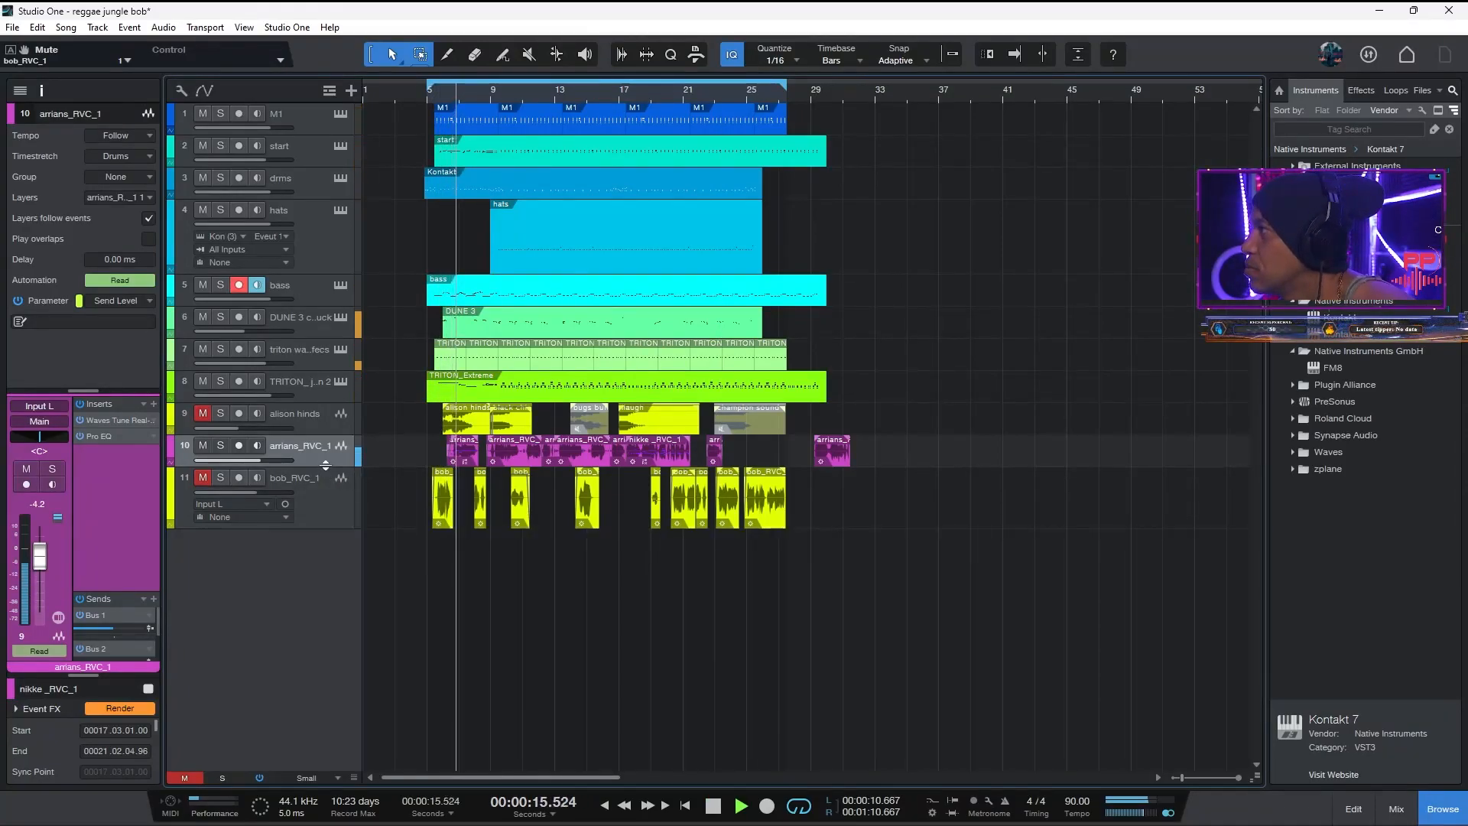
{"action": "left_click_drag", "start_coordinate": [326, 464], "coordinate": [337, 526]}
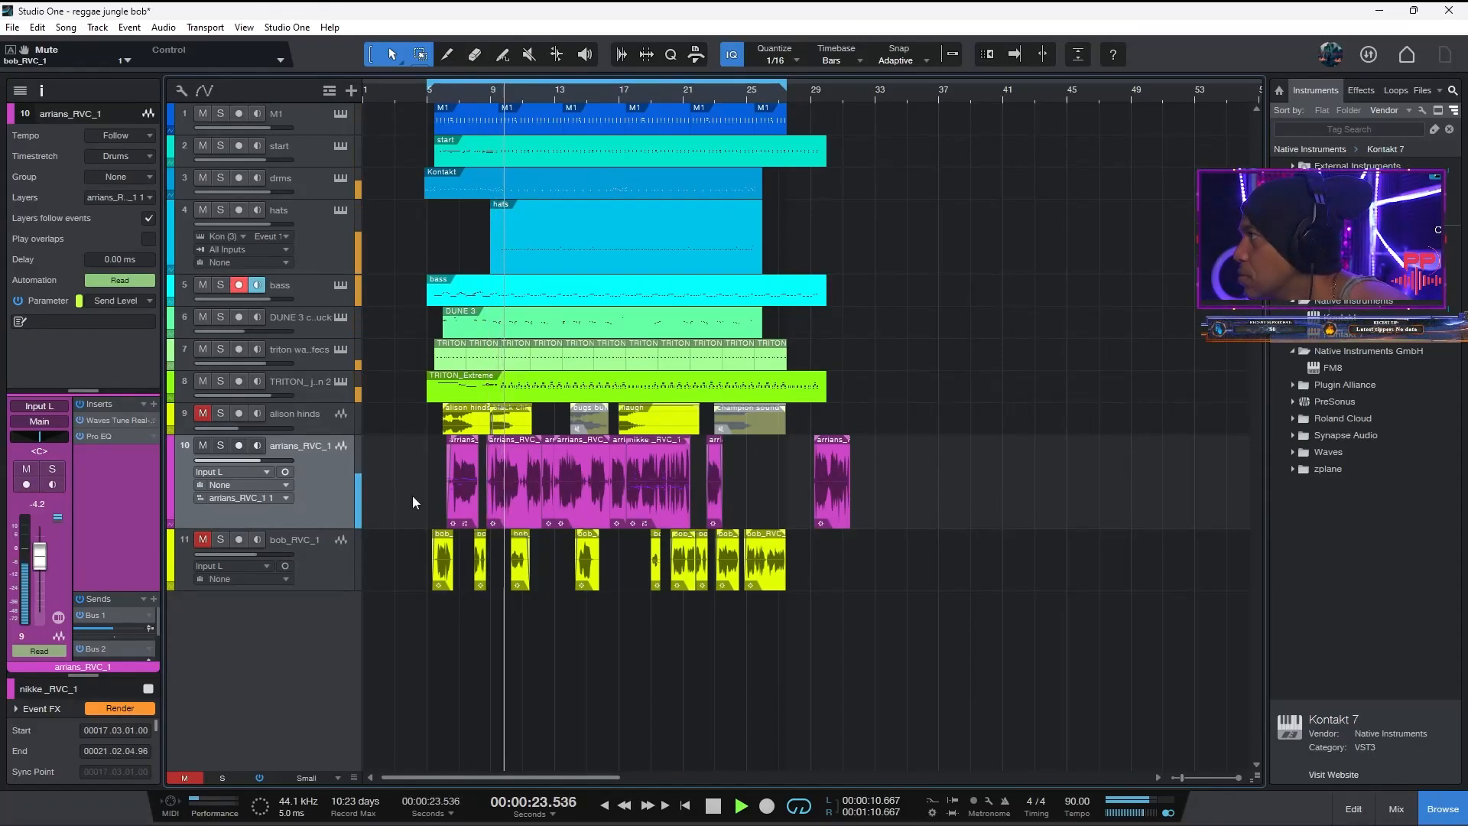
{"action": "key", "text": "space"}
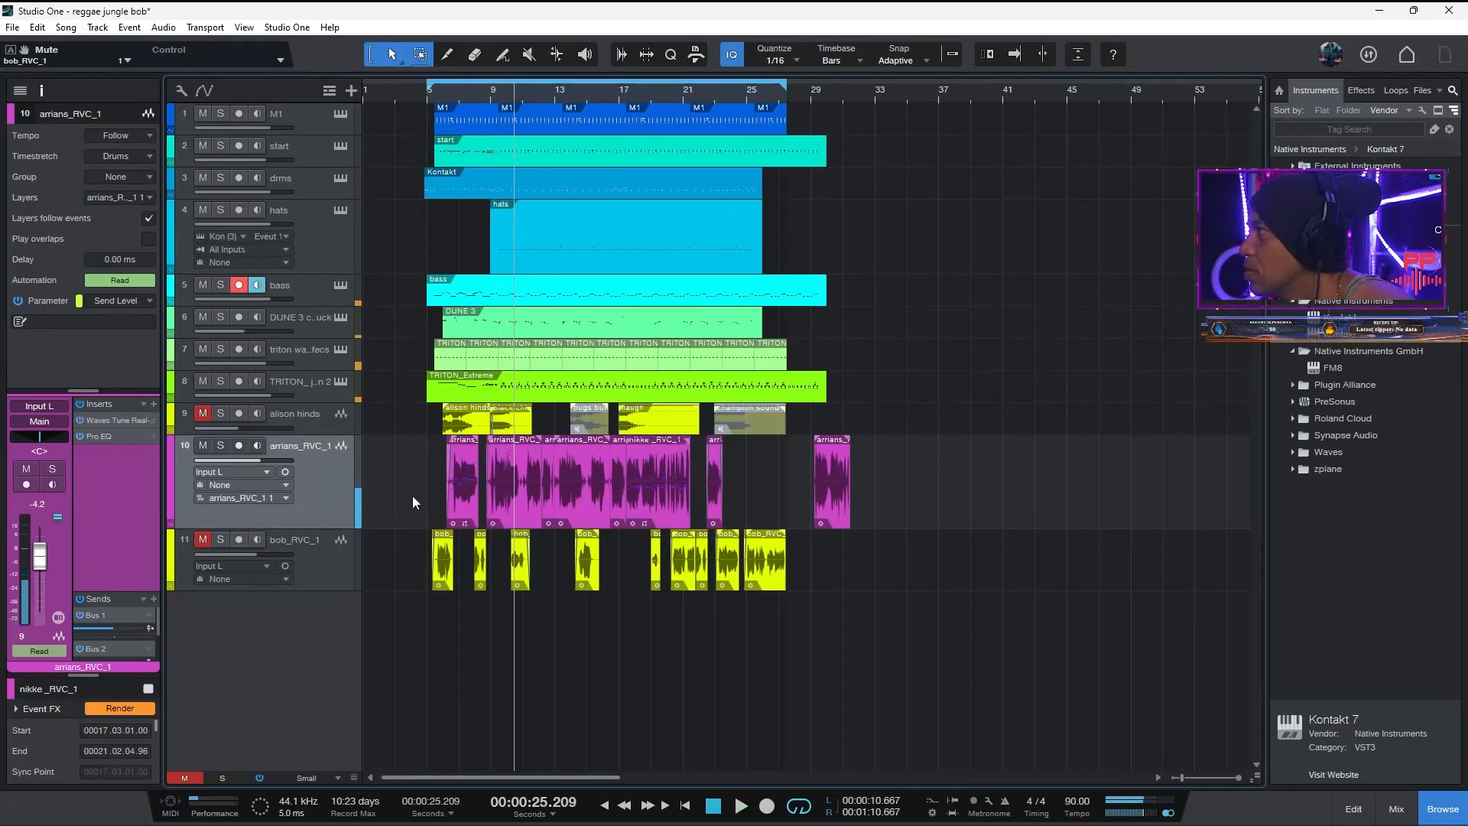
Solo the arrians_RVC_1 vocal track and check the audio device settings in the program options
{"action": "left_click", "coordinate": [220, 446]}
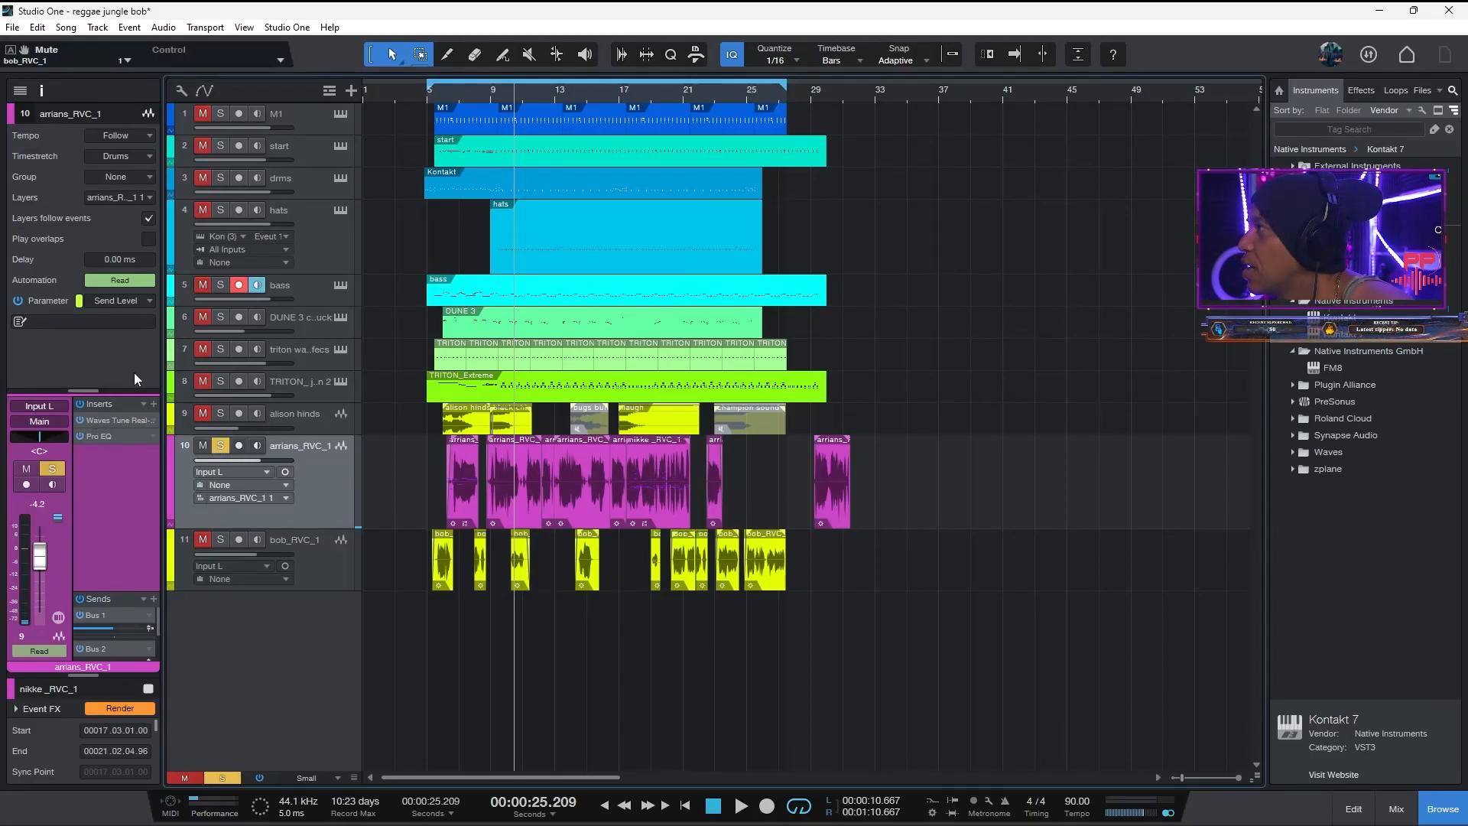
{"action": "left_click", "coordinate": [305, 28]}
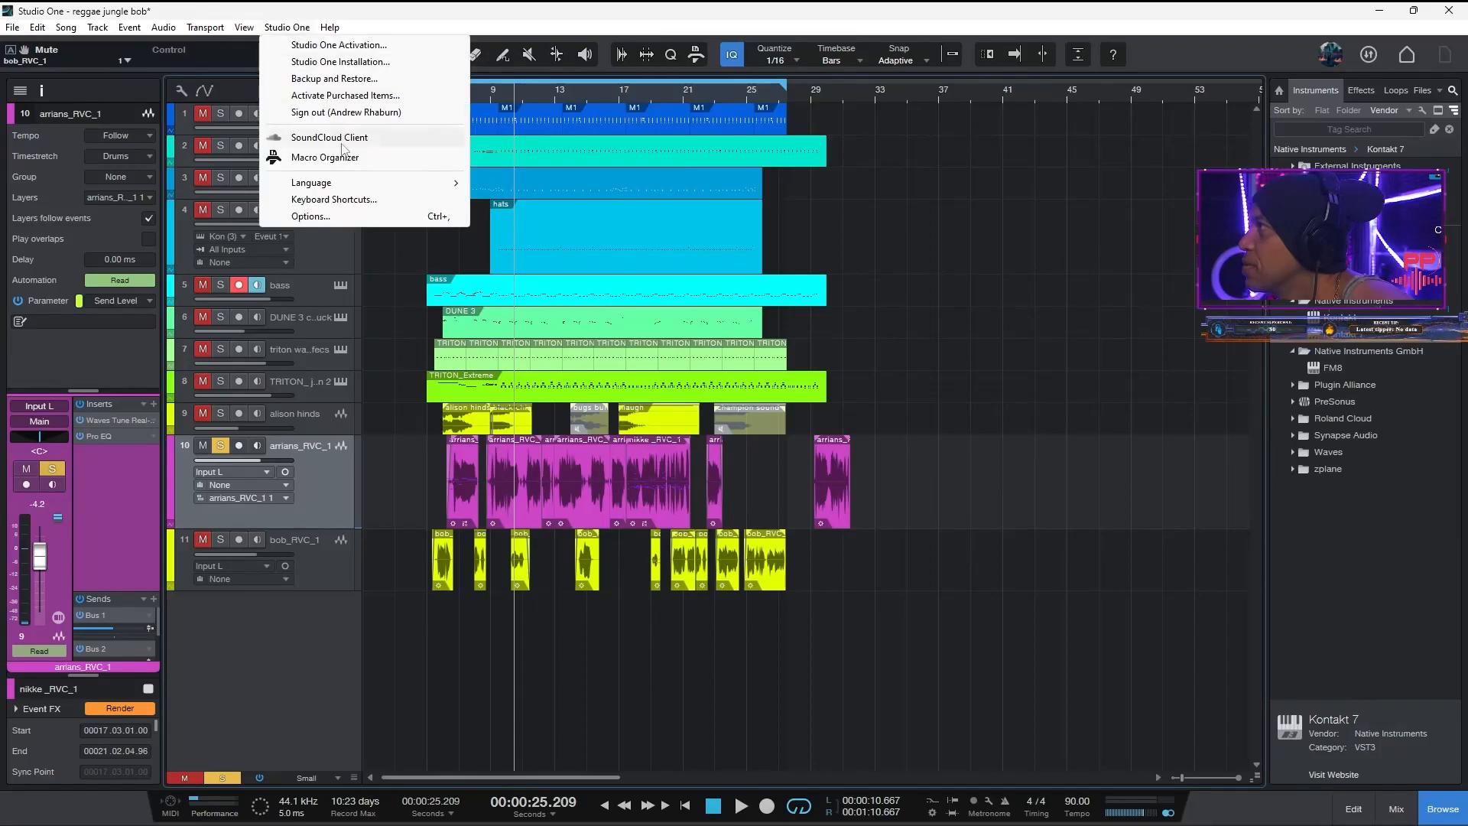
{"action": "left_click", "coordinate": [311, 216]}
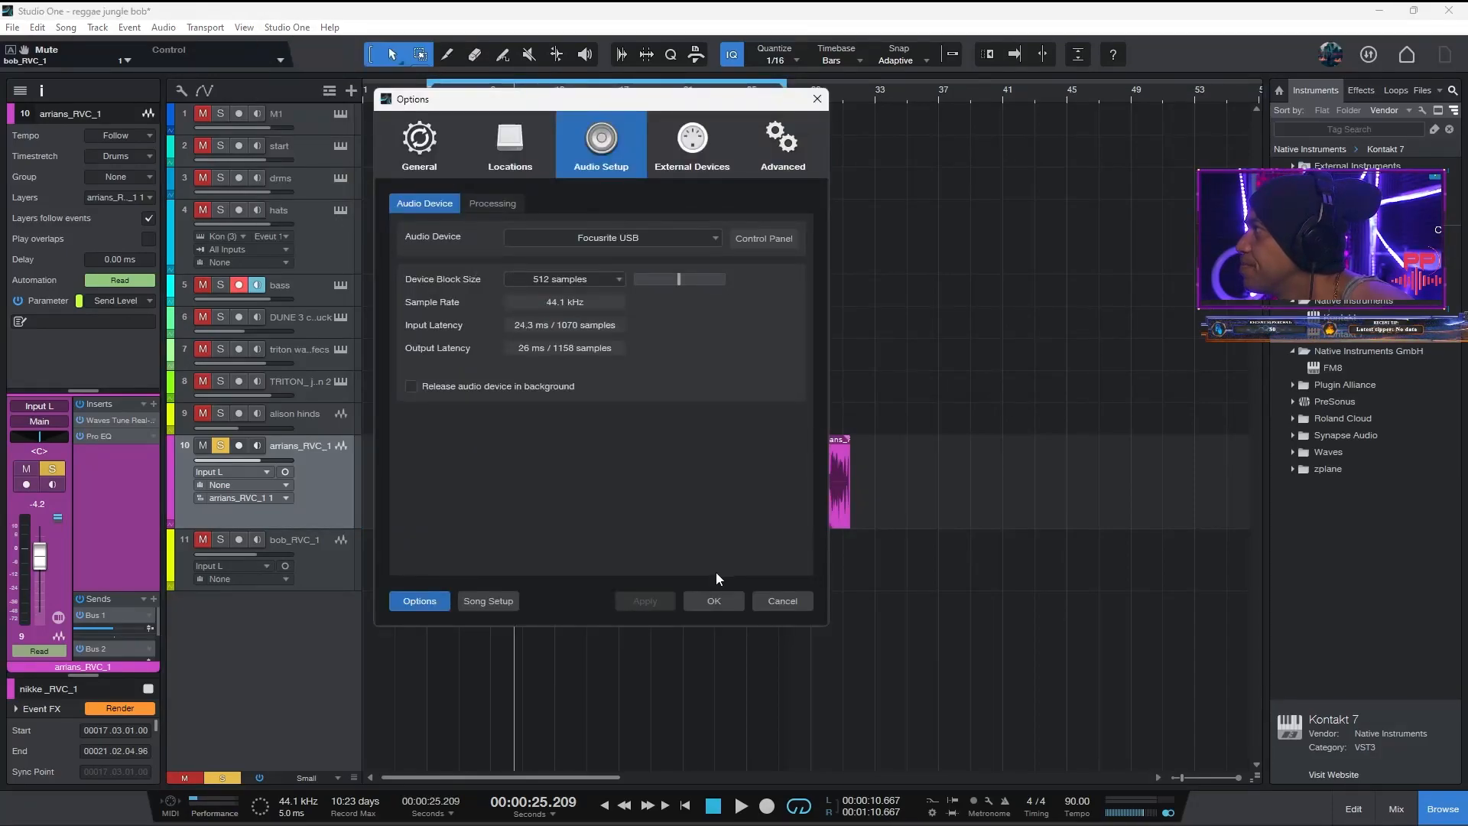
{"action": "left_click", "coordinate": [713, 601]}
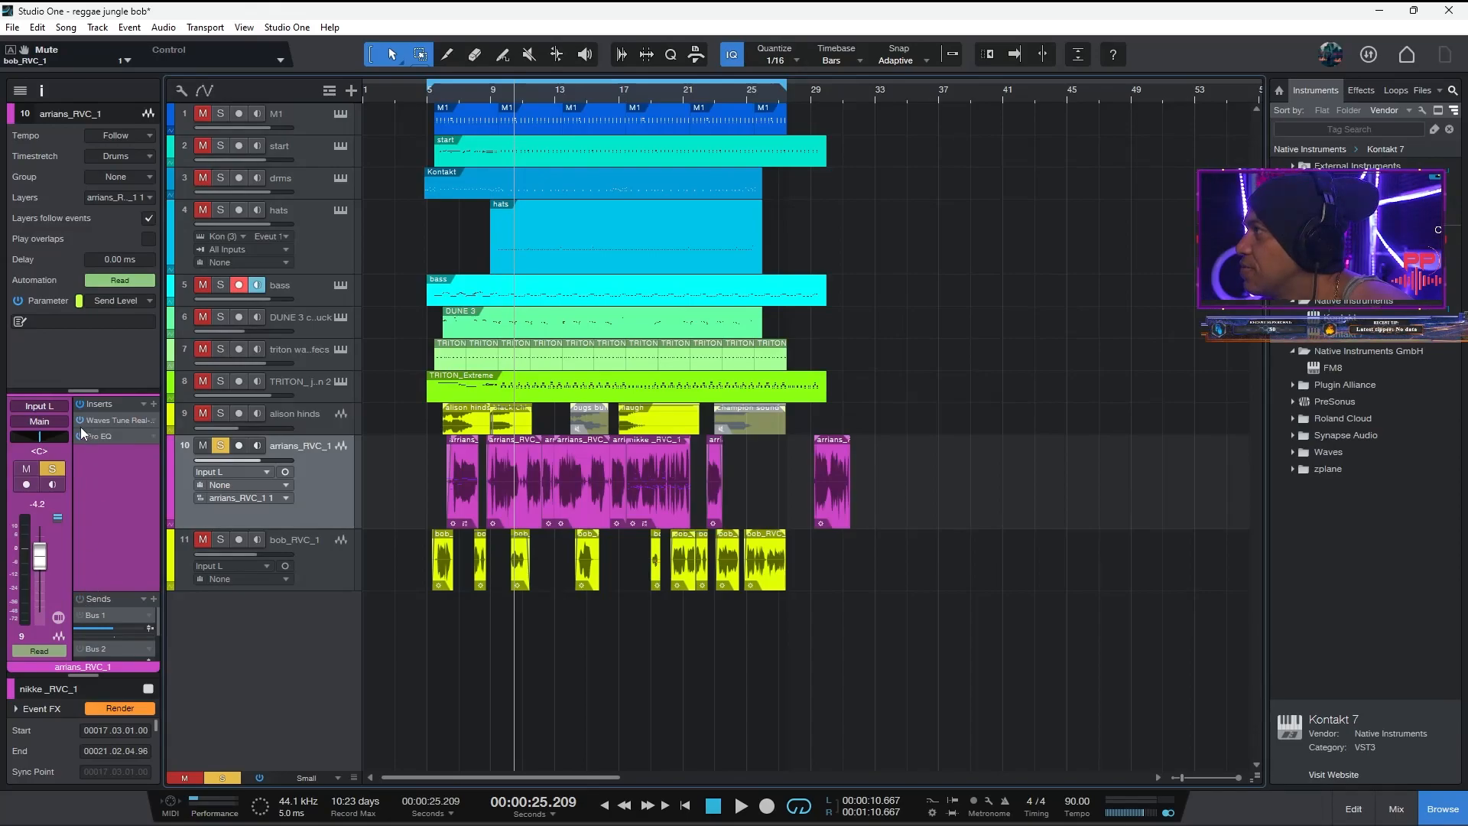
{"action": "key", "text": "space"}
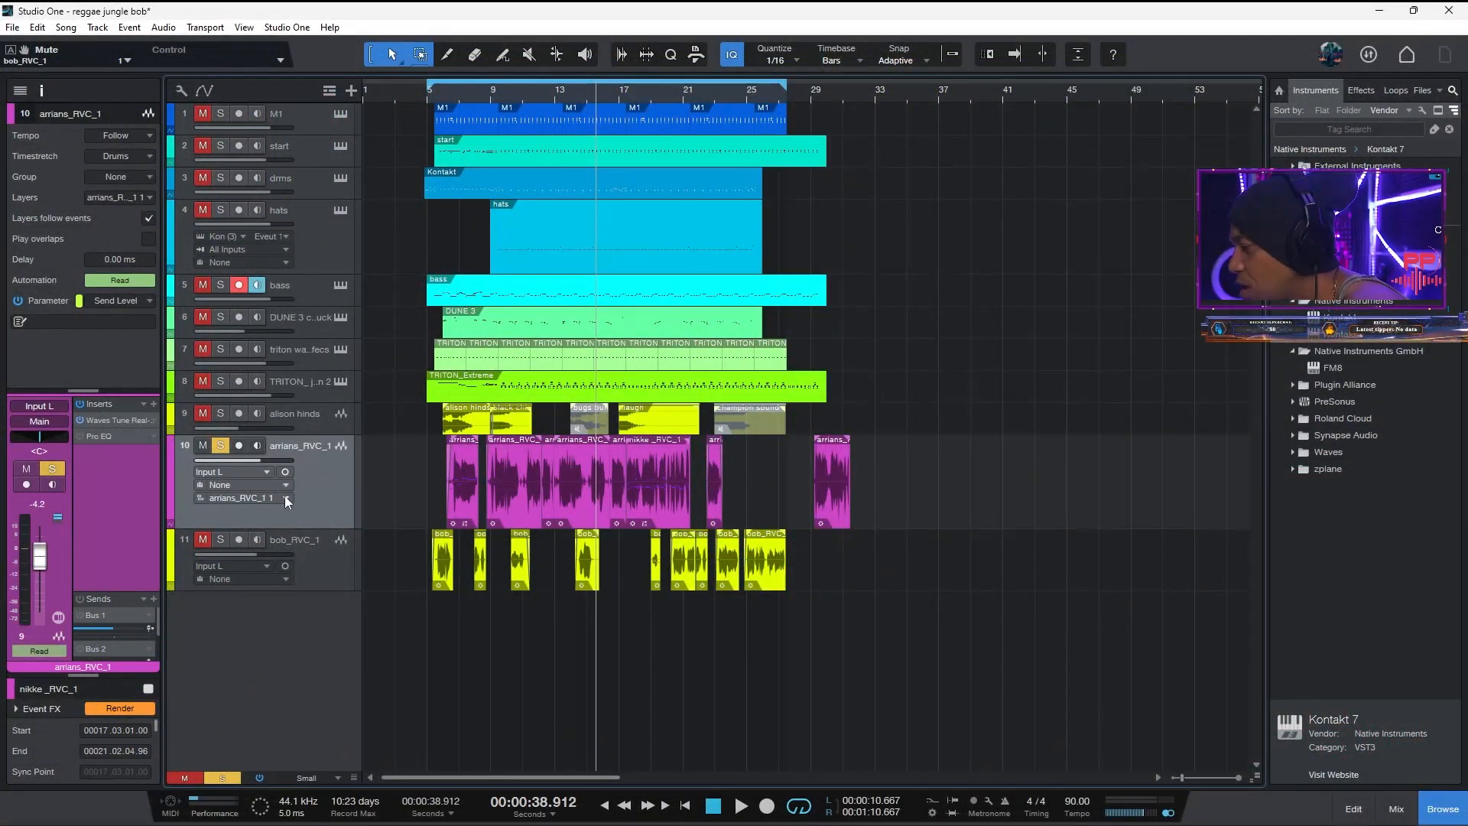
Open the Pro EQ on the arrians_RVC_1 track and deactivate its HF, MF, LMF and HMF bands
{"action": "left_click", "coordinate": [102, 437]}
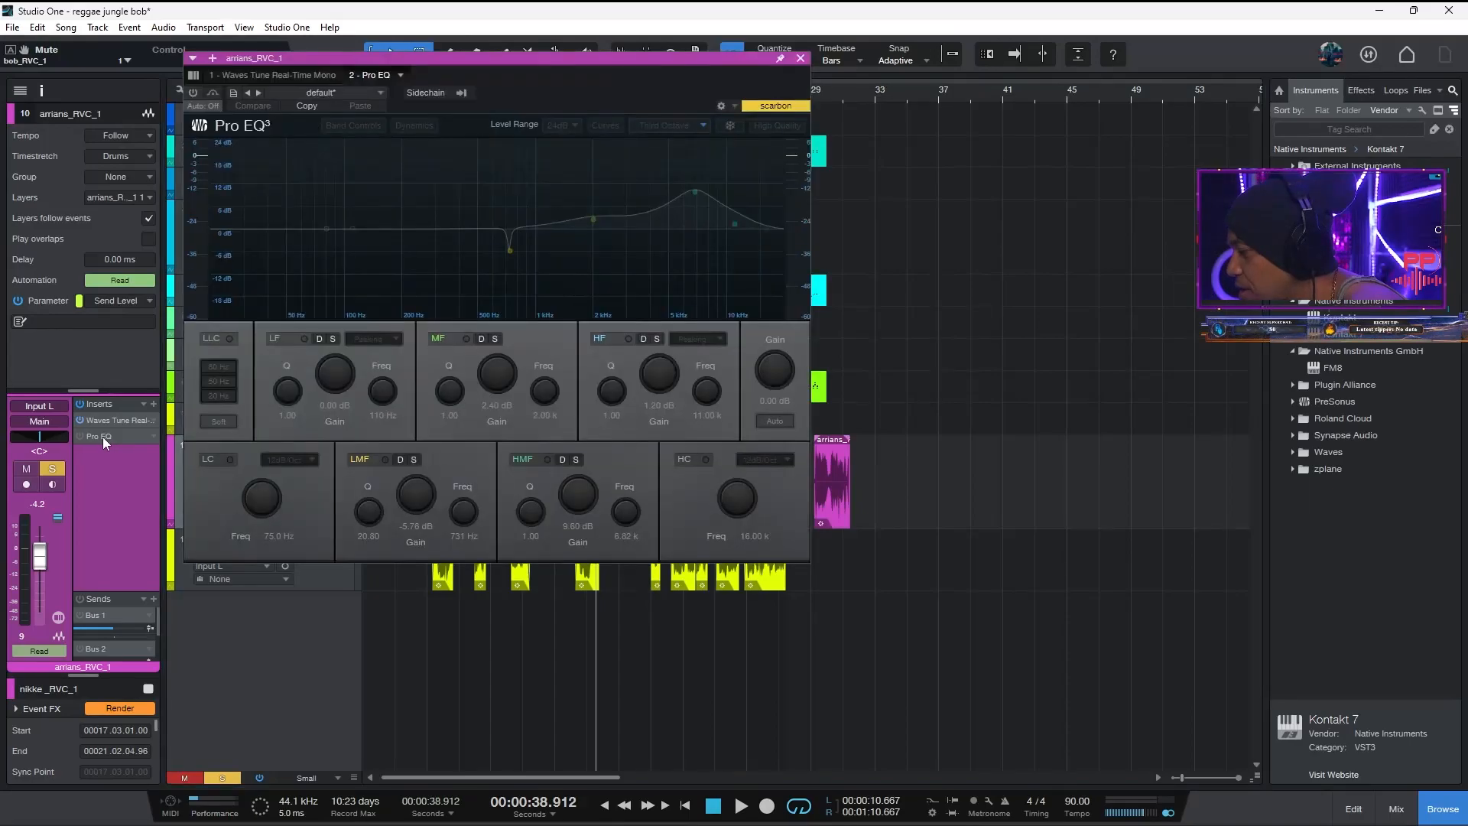
{"action": "left_click_drag", "start_coordinate": [516, 74], "coordinate": [886, 129]}
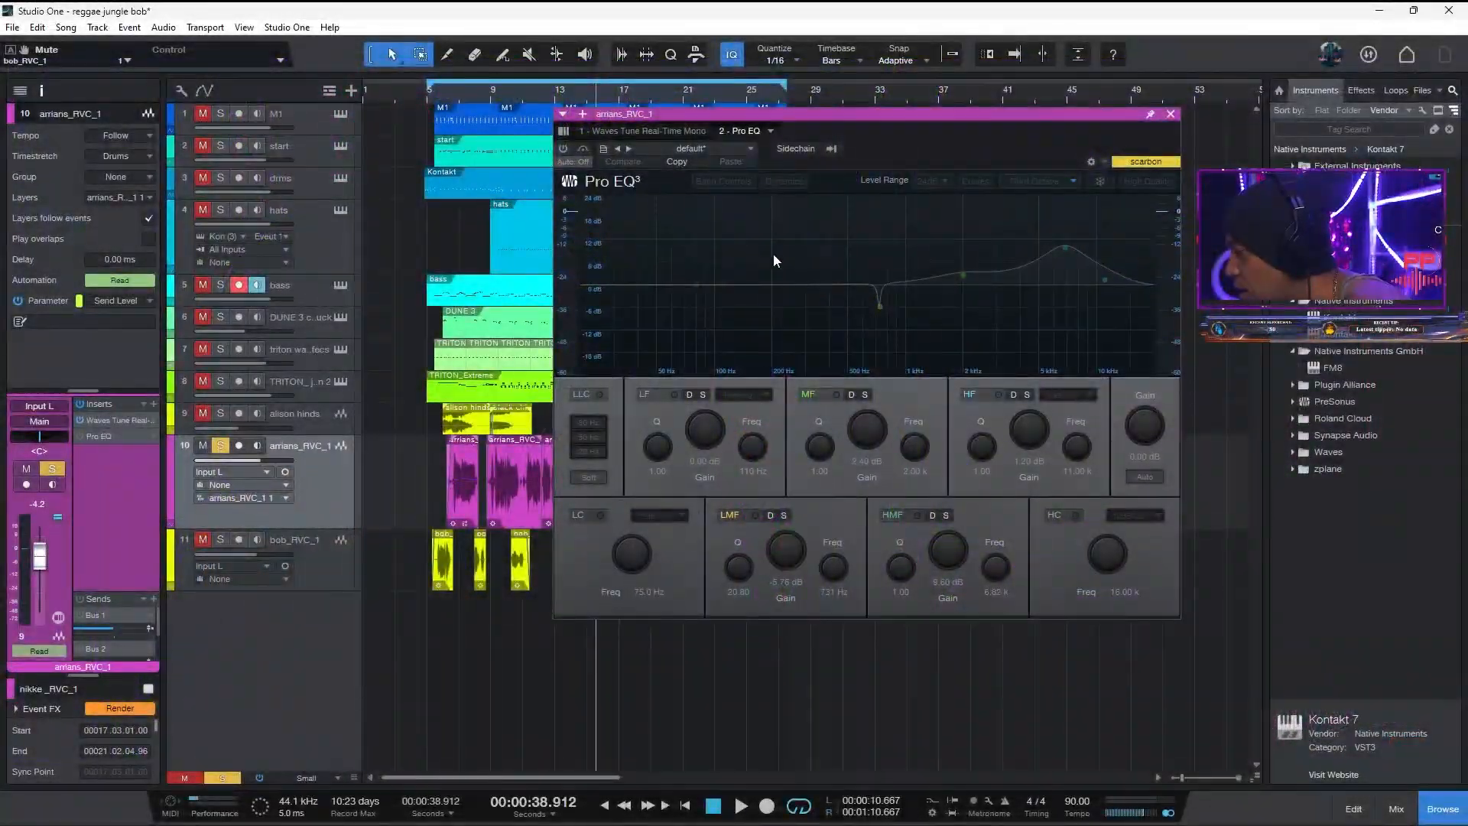
{"action": "left_click", "coordinate": [997, 395]}
{"action": "left_click", "coordinate": [838, 395]}
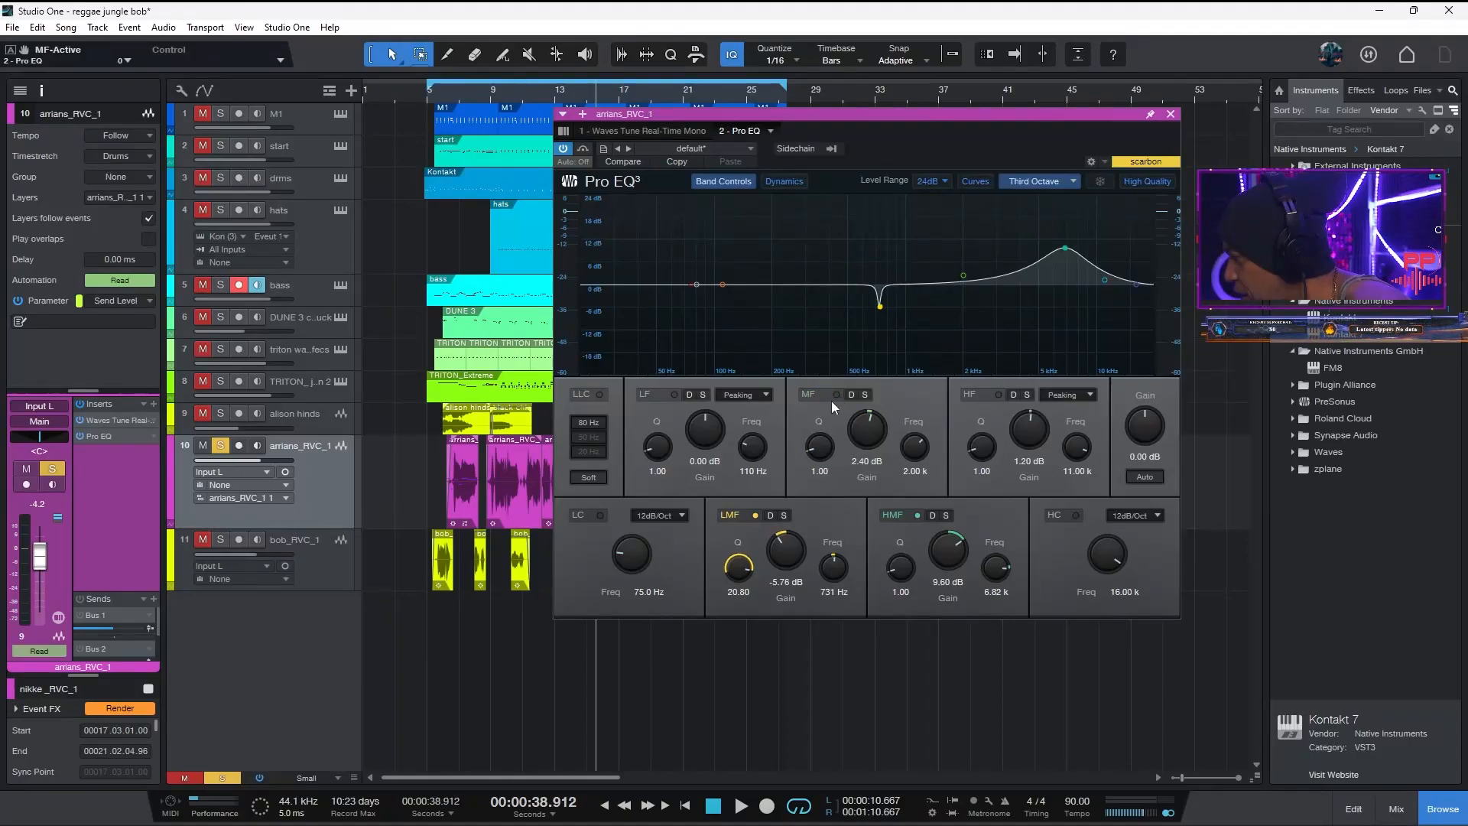
{"action": "left_click", "coordinate": [755, 515]}
{"action": "left_click", "coordinate": [917, 515]}
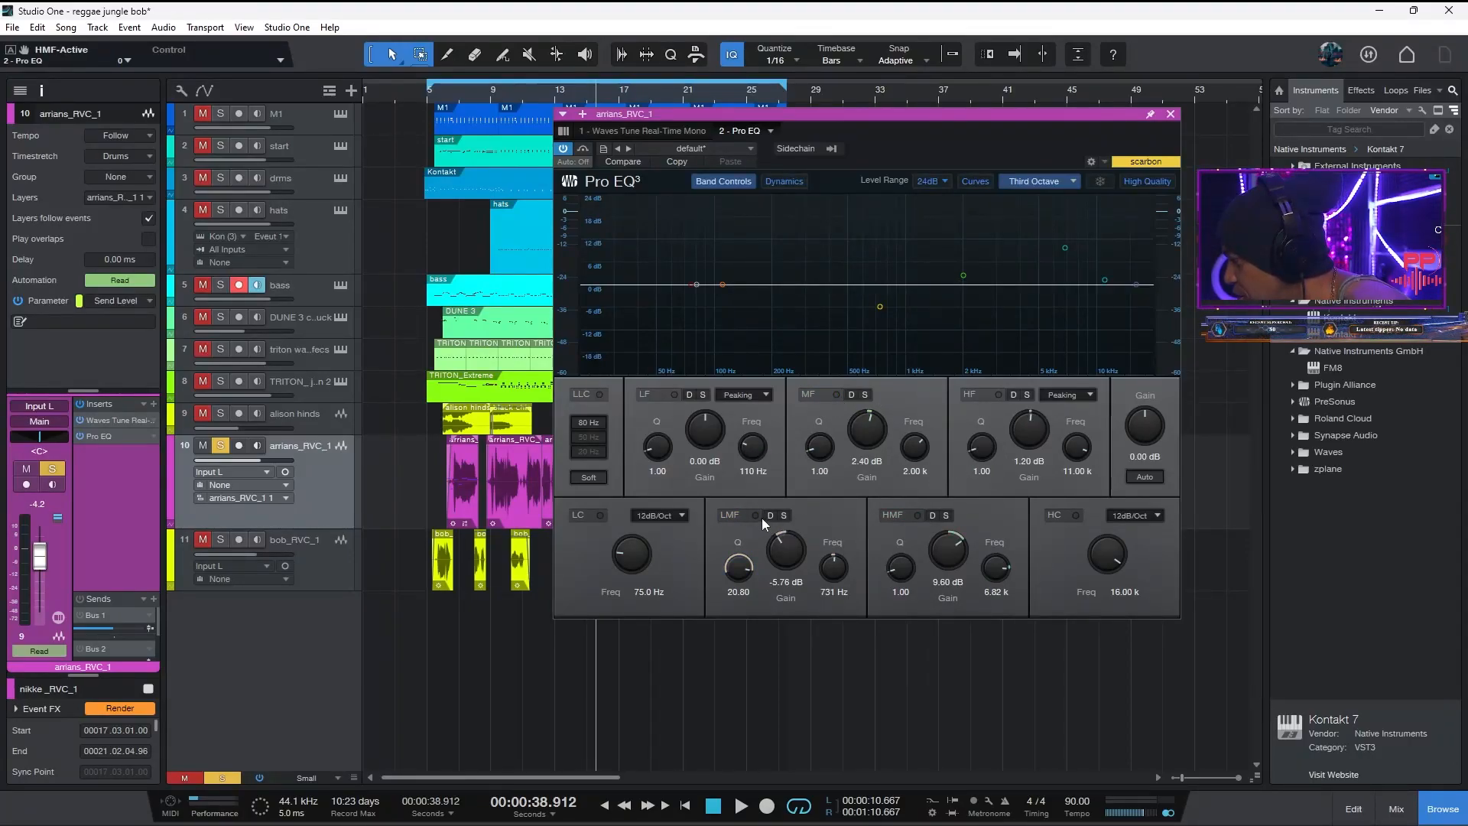
Reactivate the LMF band and audition the soloed vocal, trying an LMF gain of 24 dB and restoring it to -5.76 dB
{"action": "key", "text": "space"}
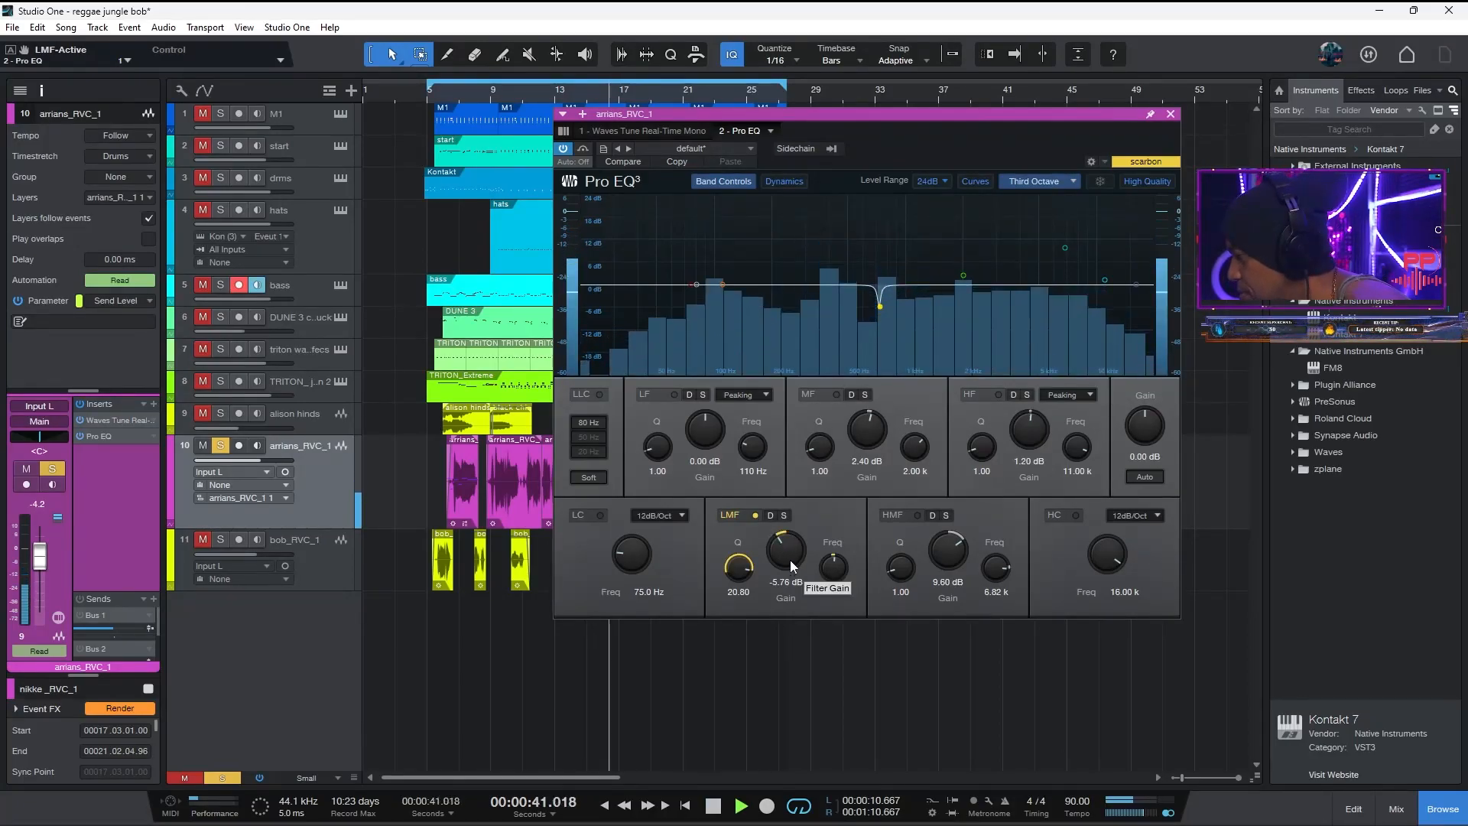
{"action": "mouse_move", "coordinate": [648, 818]}
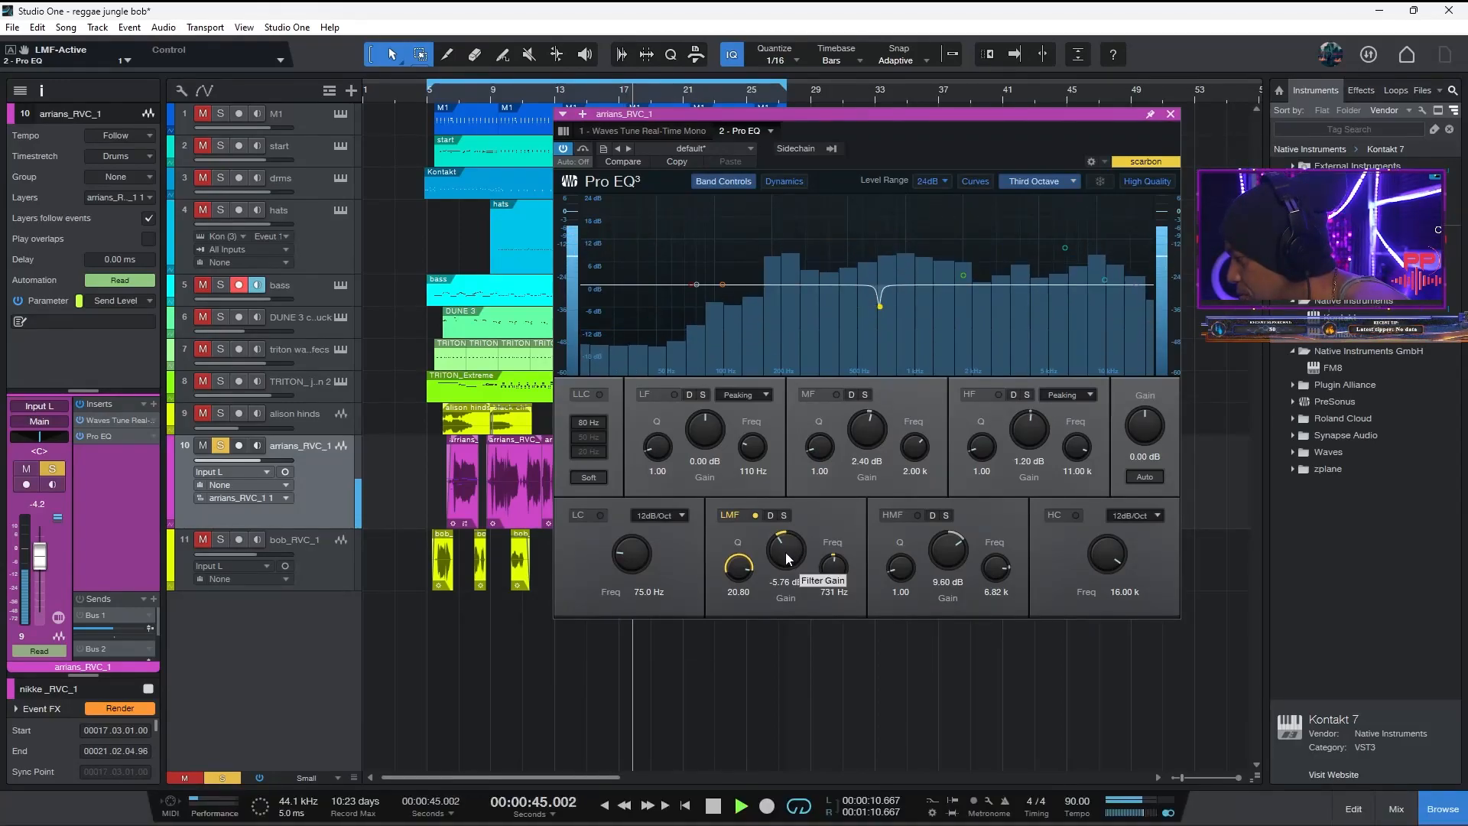
{"action": "left_click_drag", "start_coordinate": [786, 552], "coordinate": [510, 255]}
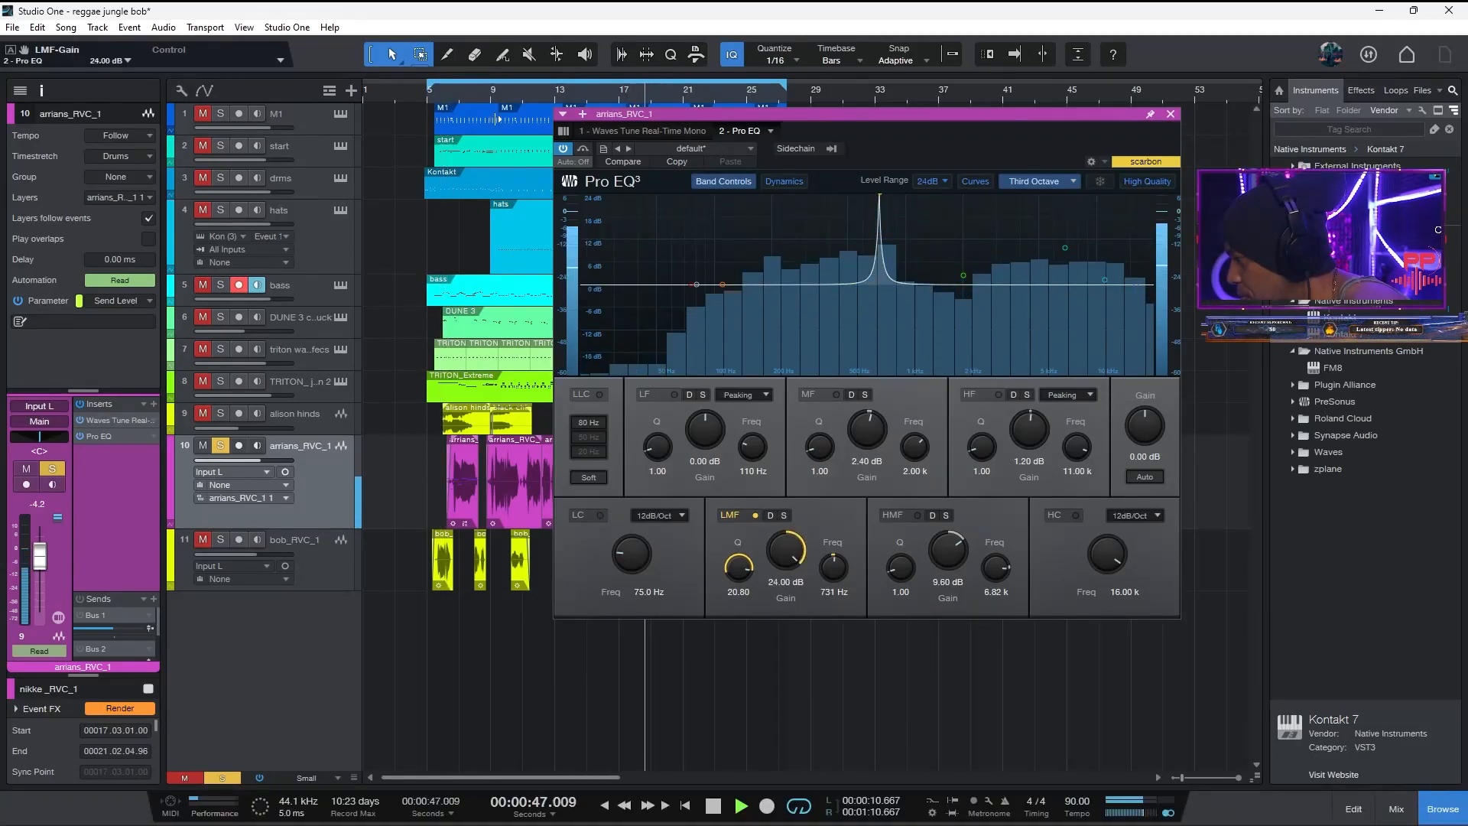
{"action": "left_click", "coordinate": [498, 110]}
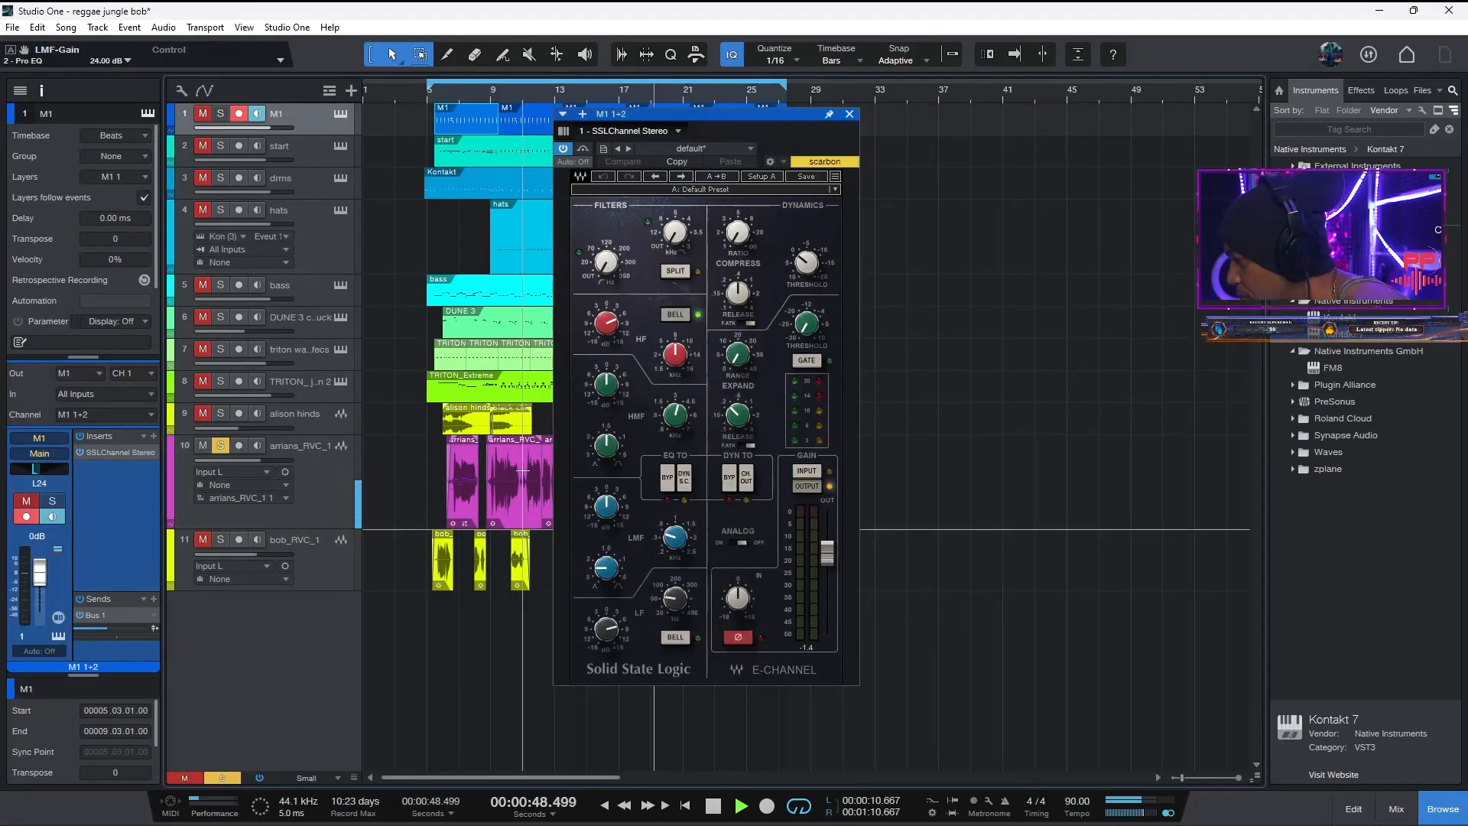
{"action": "left_click", "coordinate": [345, 479]}
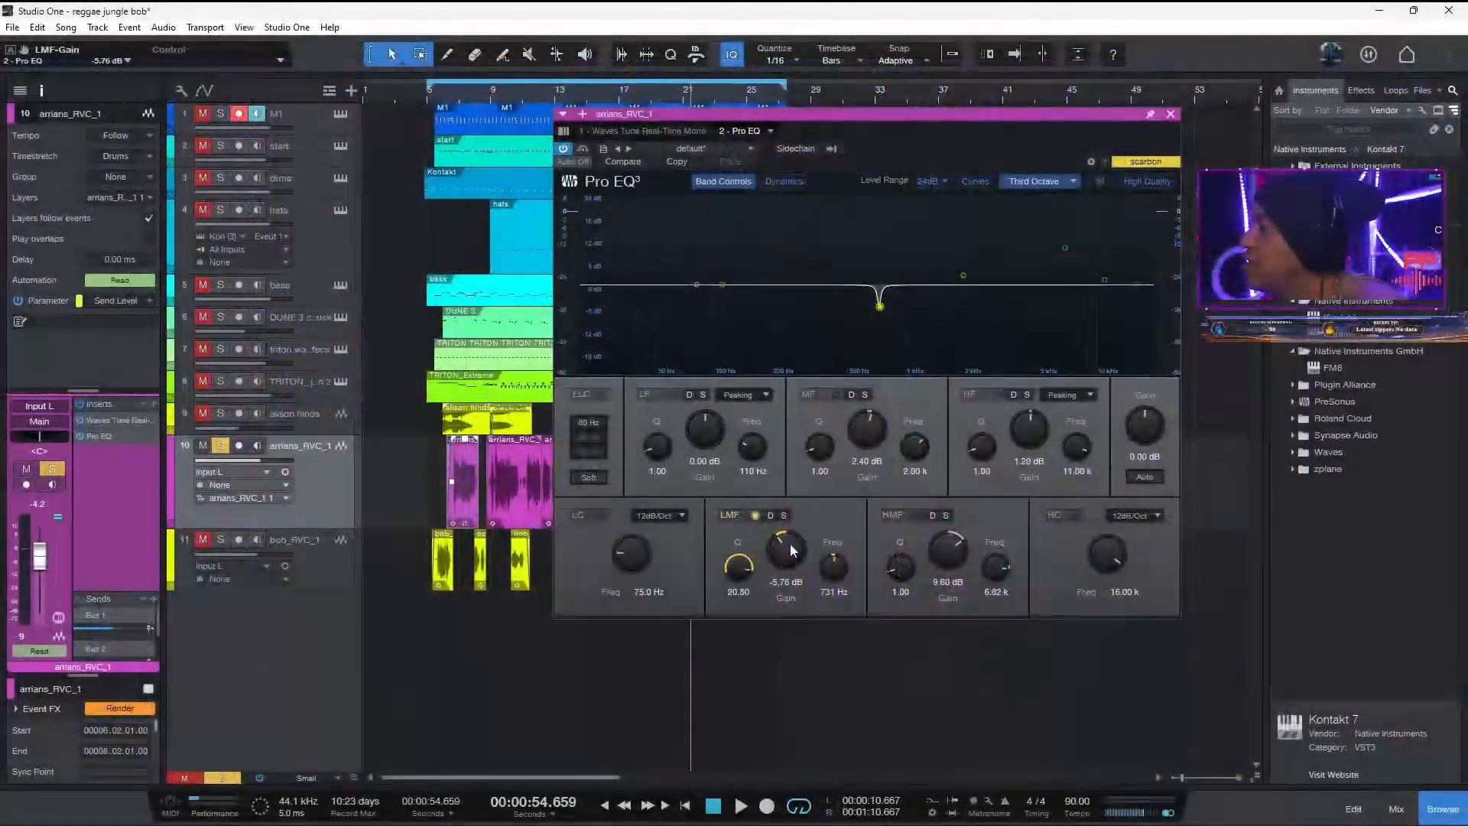
{"action": "key", "text": "space"}
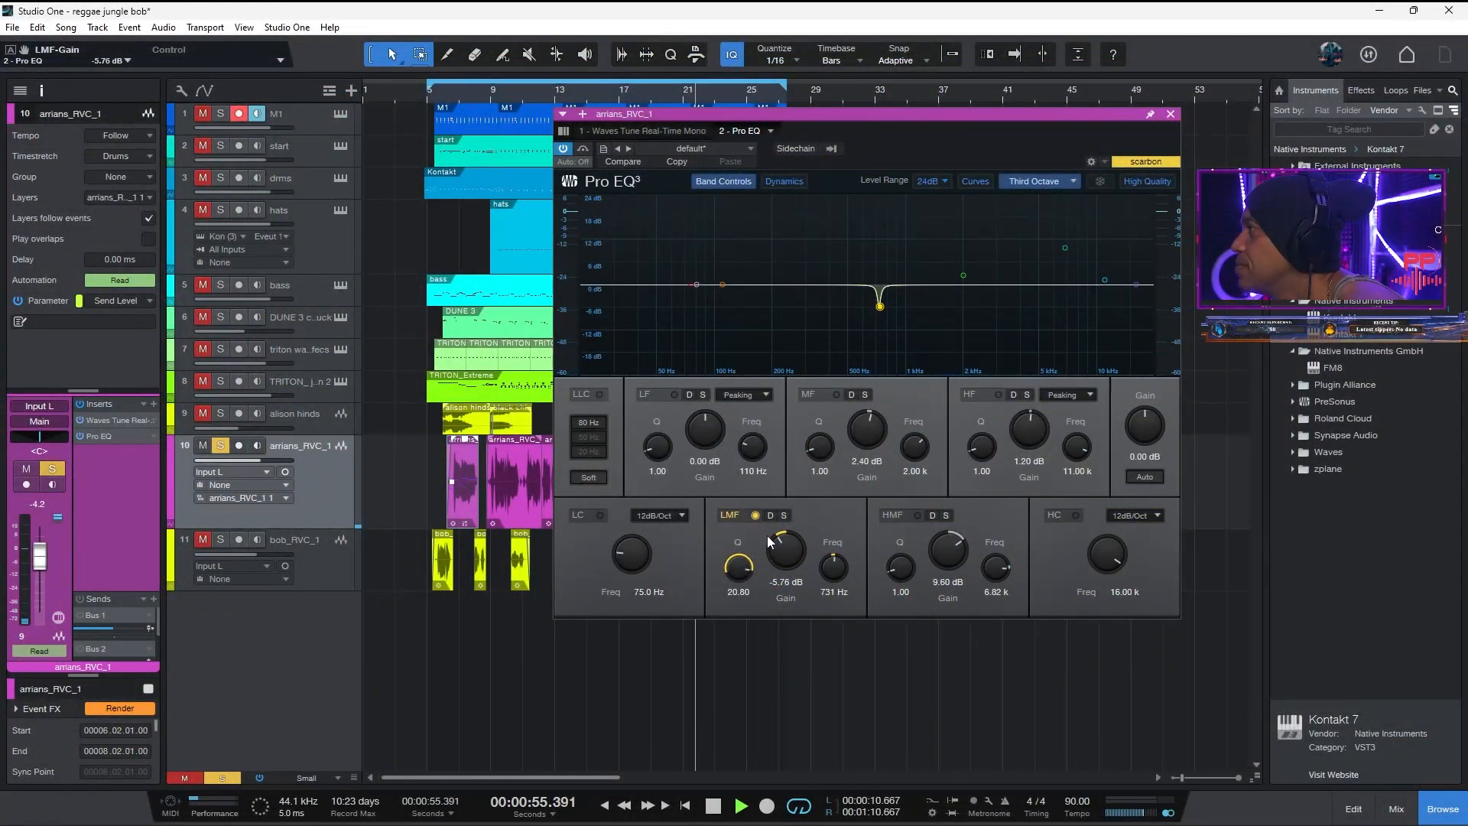
{"action": "left_click", "coordinate": [483, 103]}
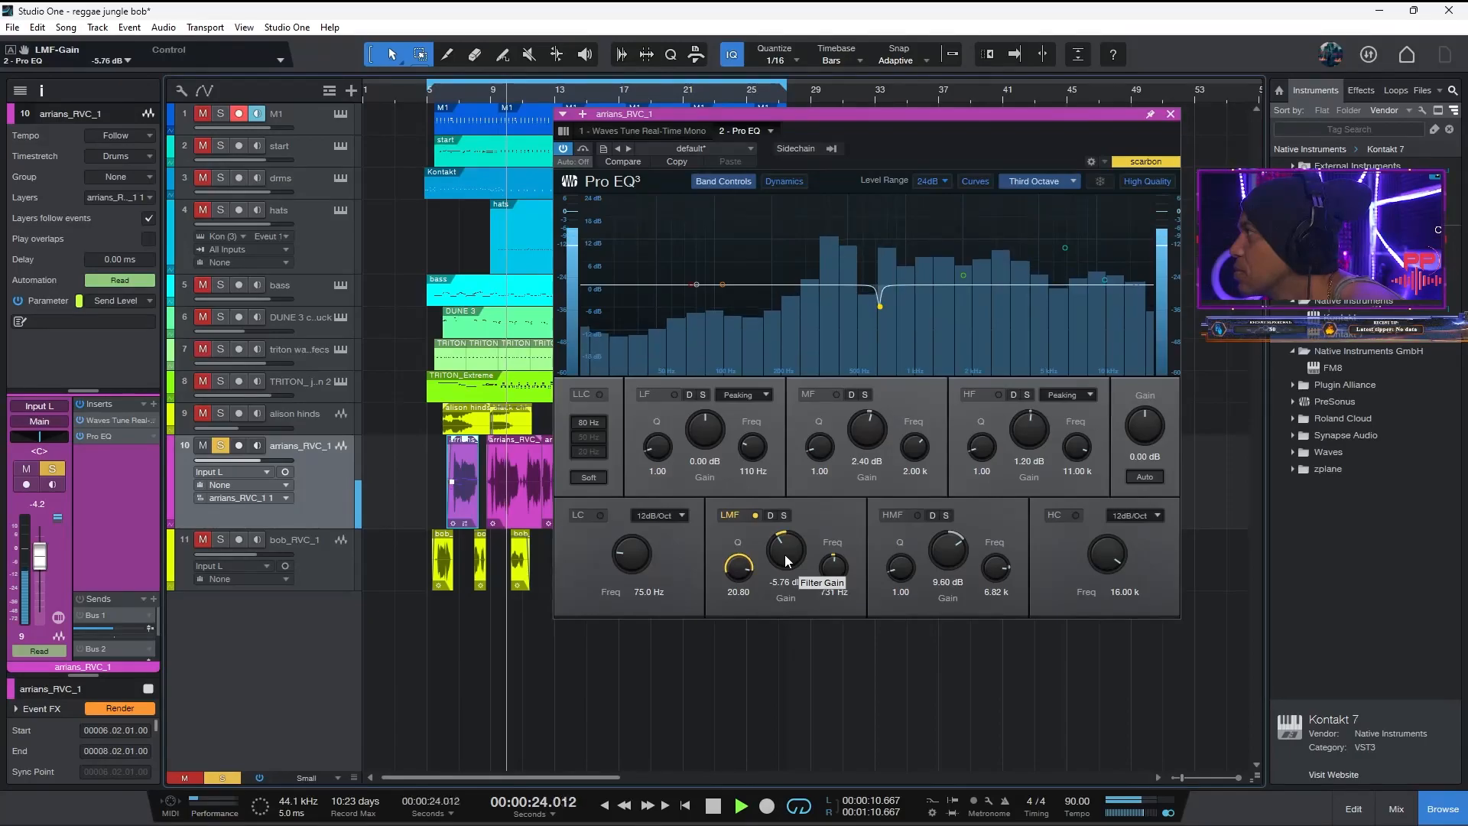
Reactivate the MF band of the Pro EQ and compare the soloed vocal with the band on and off
{"action": "key", "text": "space"}
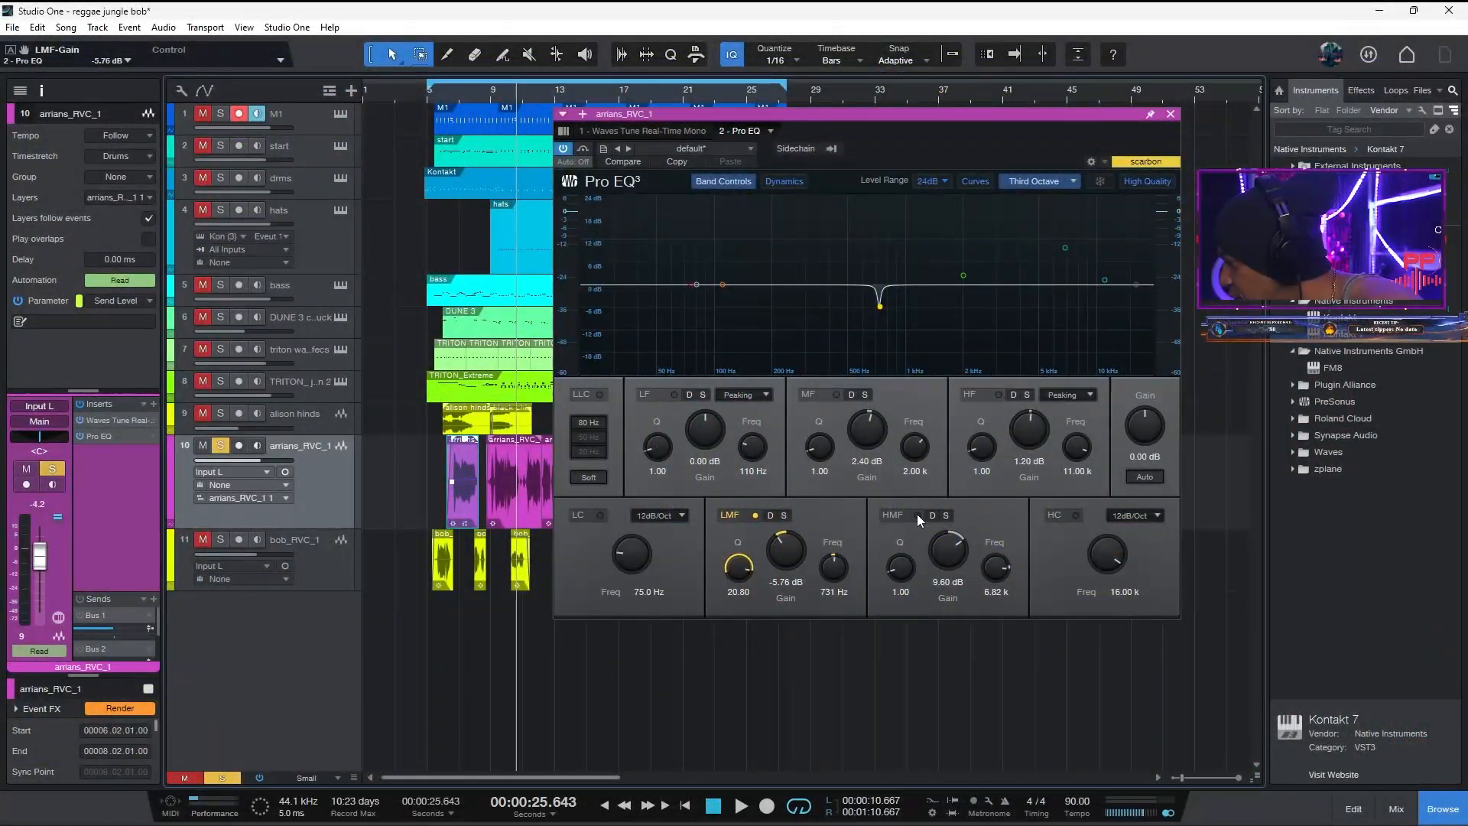
{"action": "left_click", "coordinate": [916, 513]}
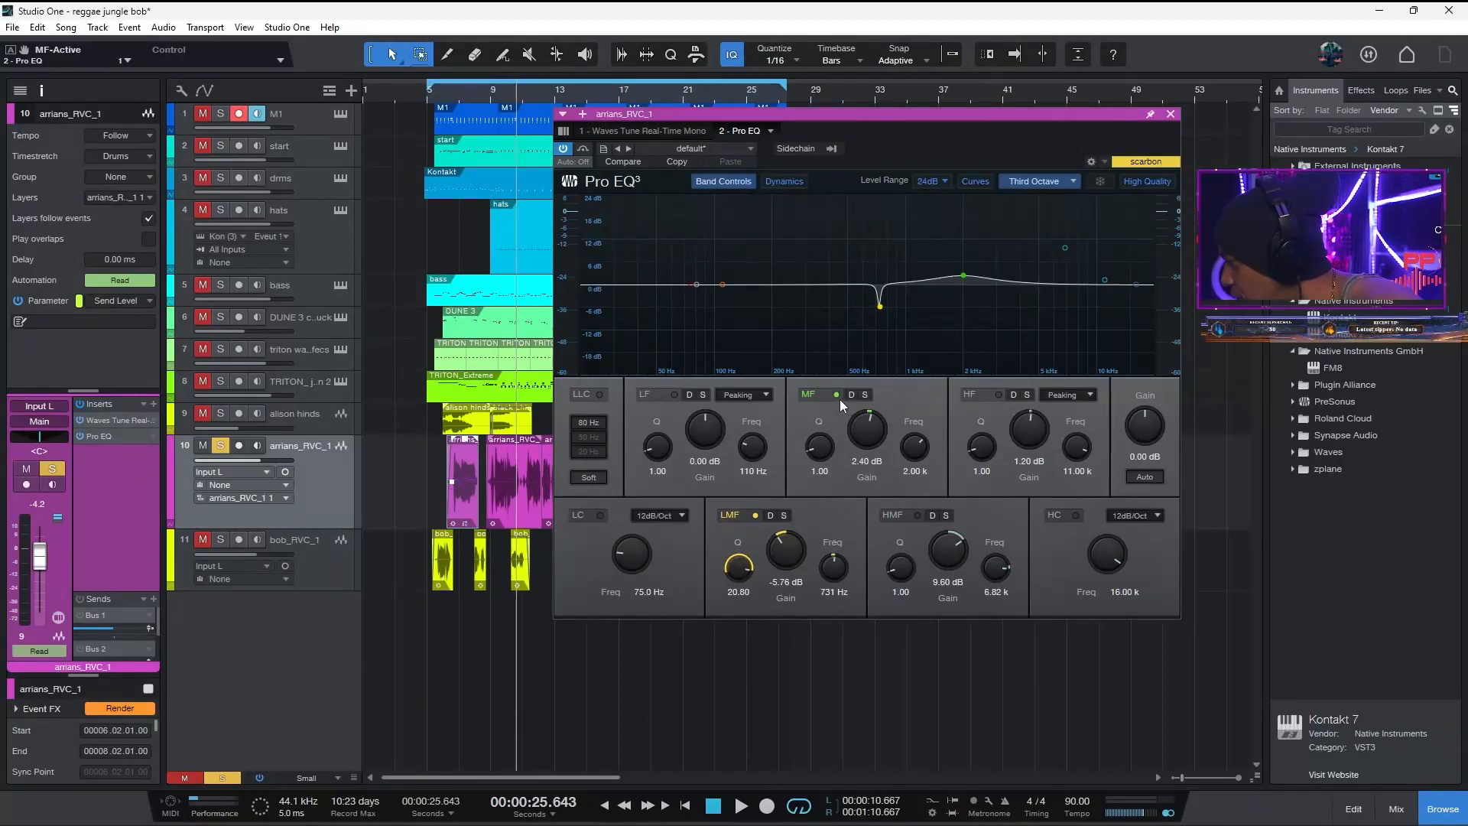
{"action": "key", "text": "space"}
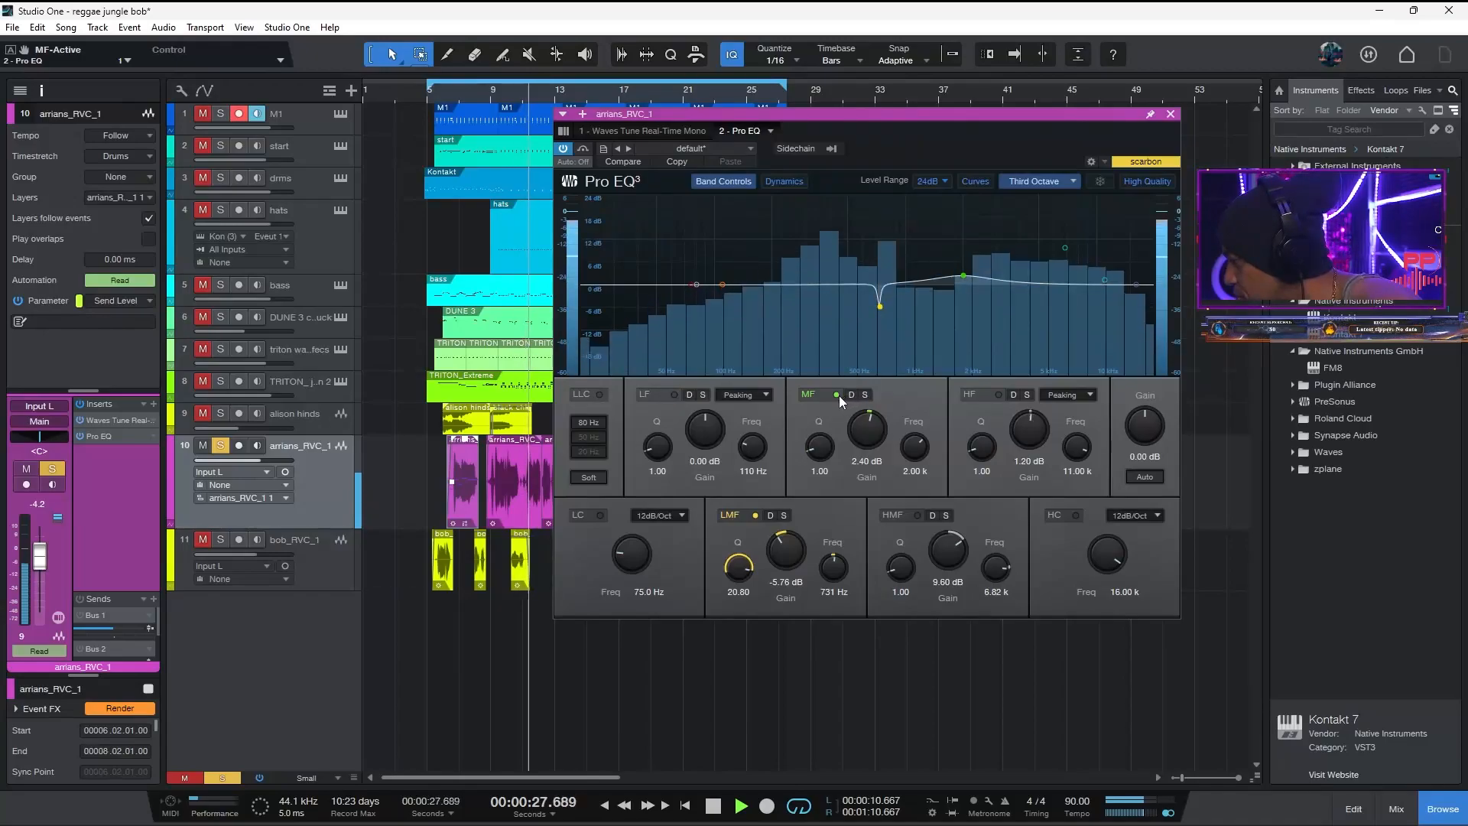
{"action": "left_click", "coordinate": [836, 394]}
{"action": "left_click", "coordinate": [838, 394]}
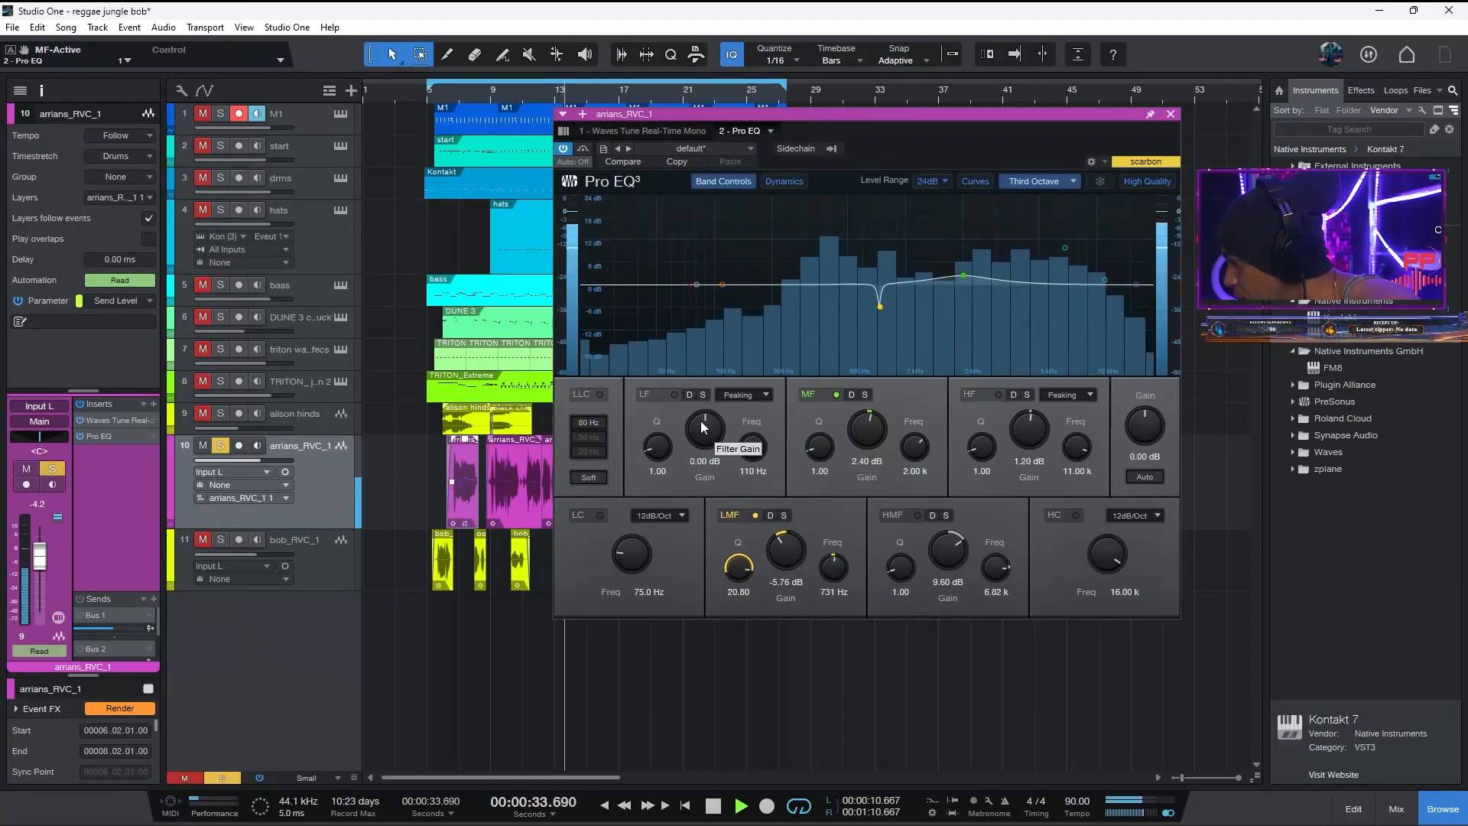
{"action": "left_click", "coordinate": [838, 394]}
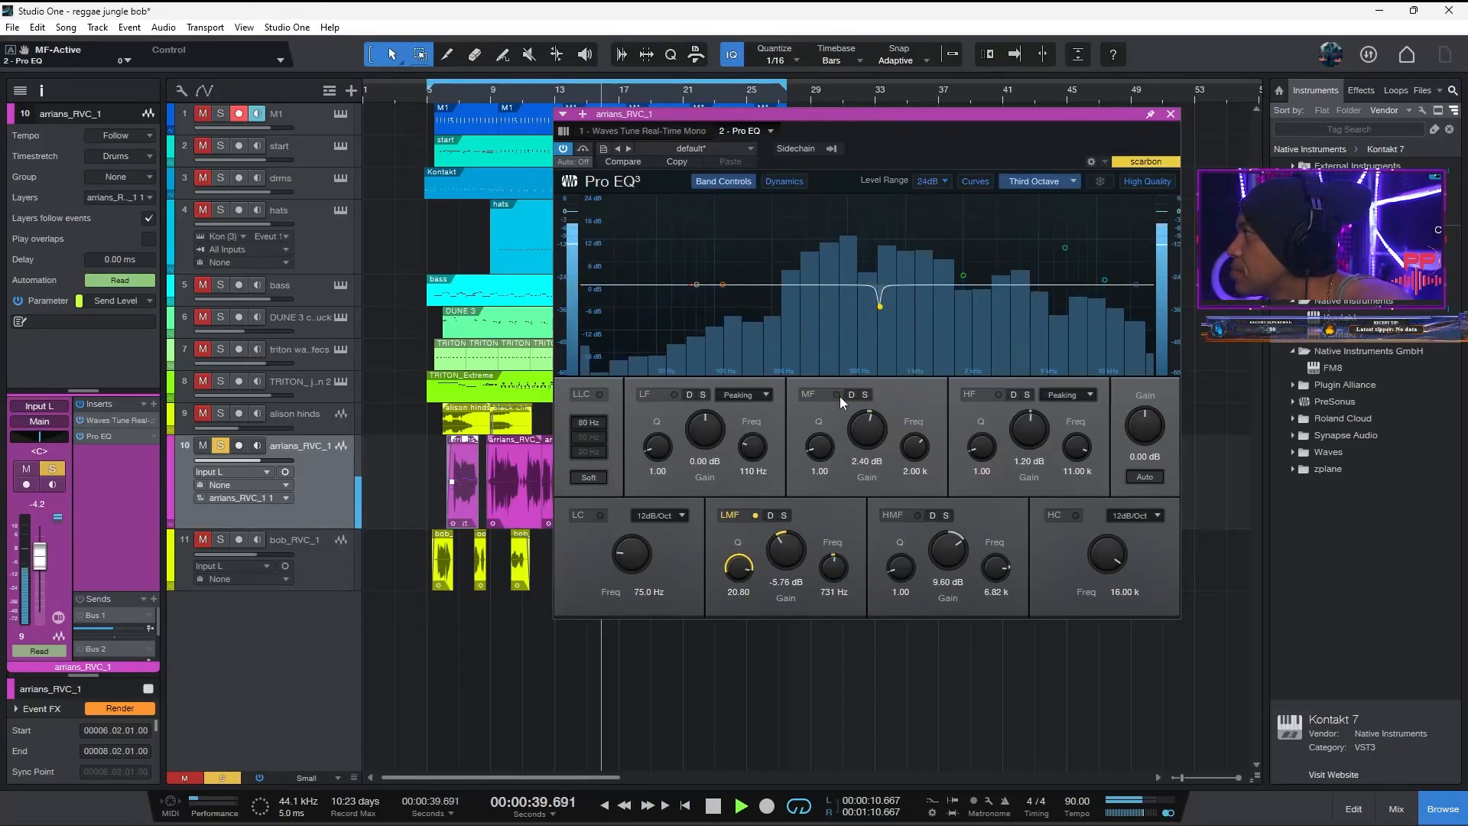
{"action": "left_click", "coordinate": [838, 395]}
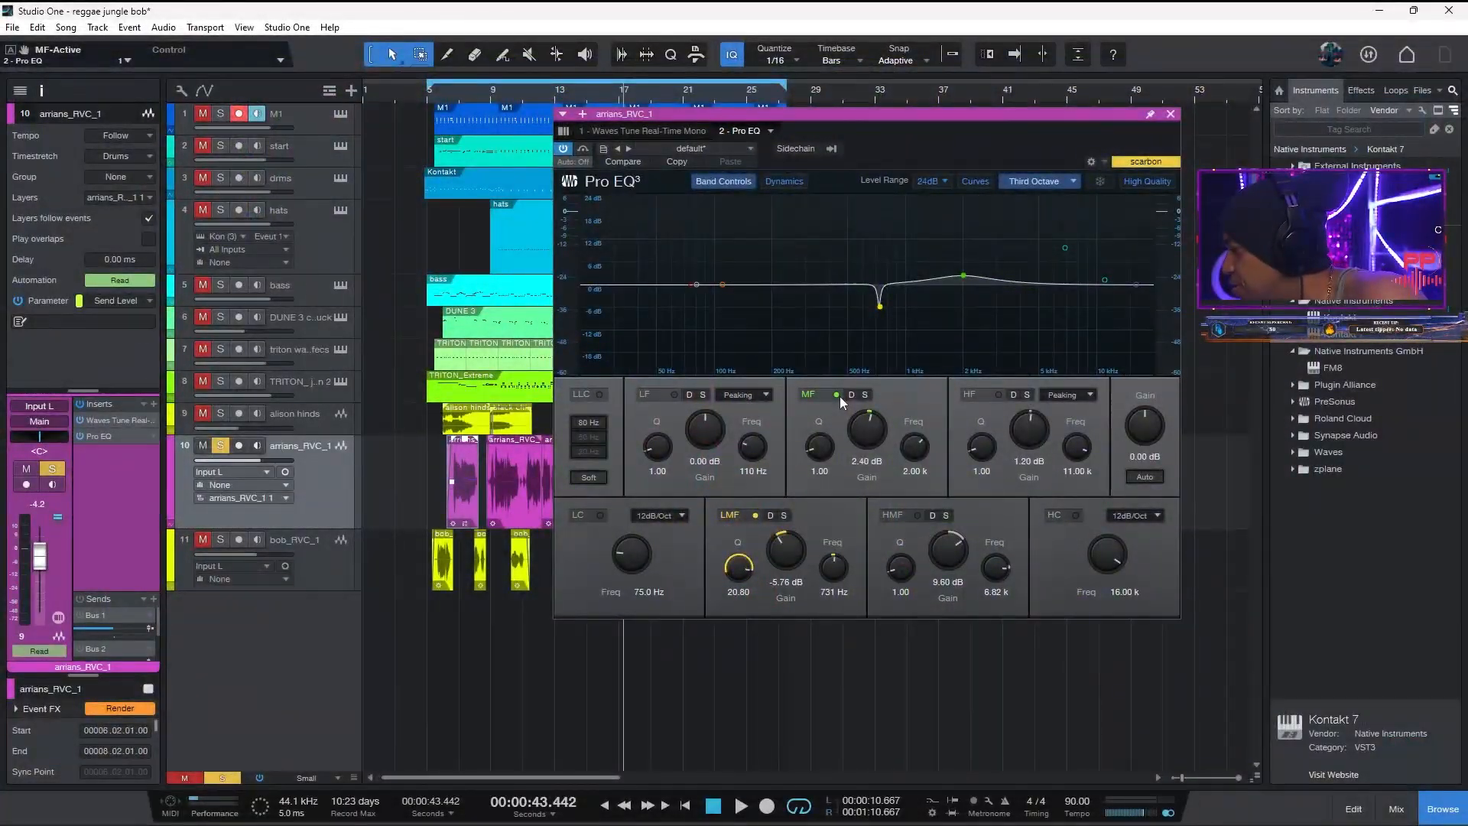
{"action": "key", "text": "space"}
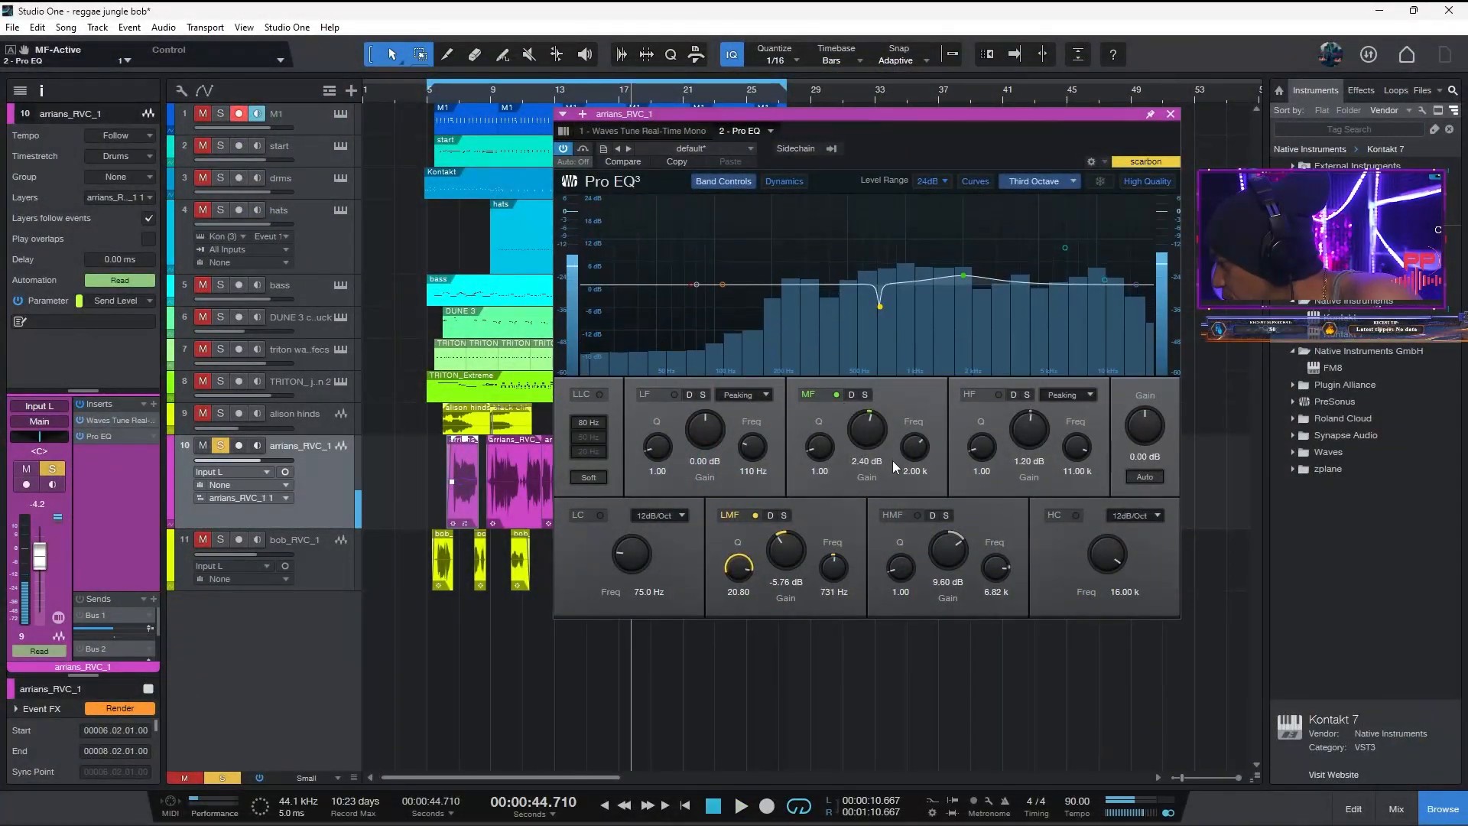
Try the HMF and HF bands of the Pro EQ, leaving HMF active and HF off
{"action": "left_click", "coordinate": [916, 516]}
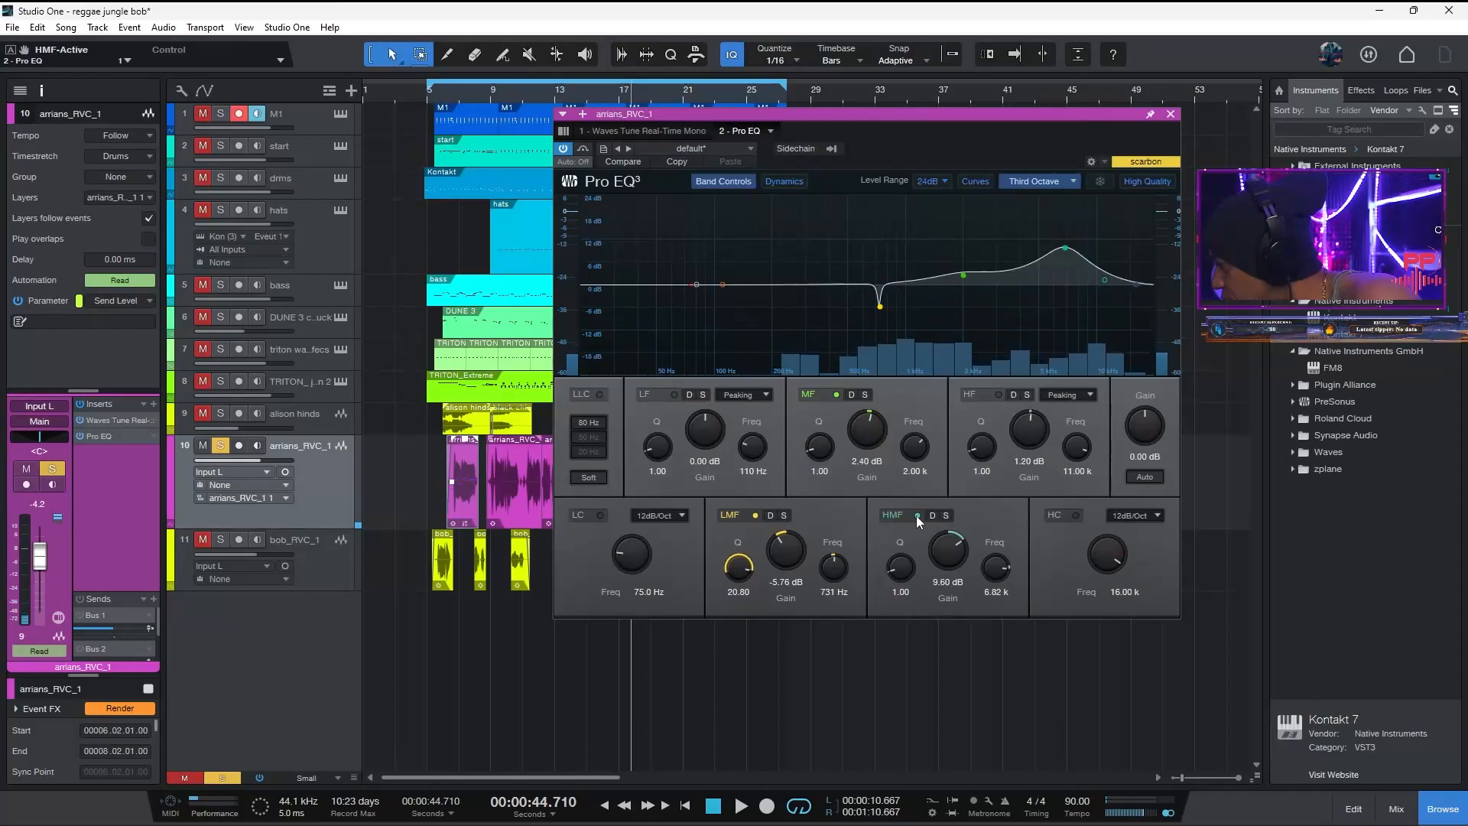
{"action": "left_click", "coordinate": [916, 515]}
{"action": "left_click", "coordinate": [993, 397]}
{"action": "left_click", "coordinate": [992, 396]}
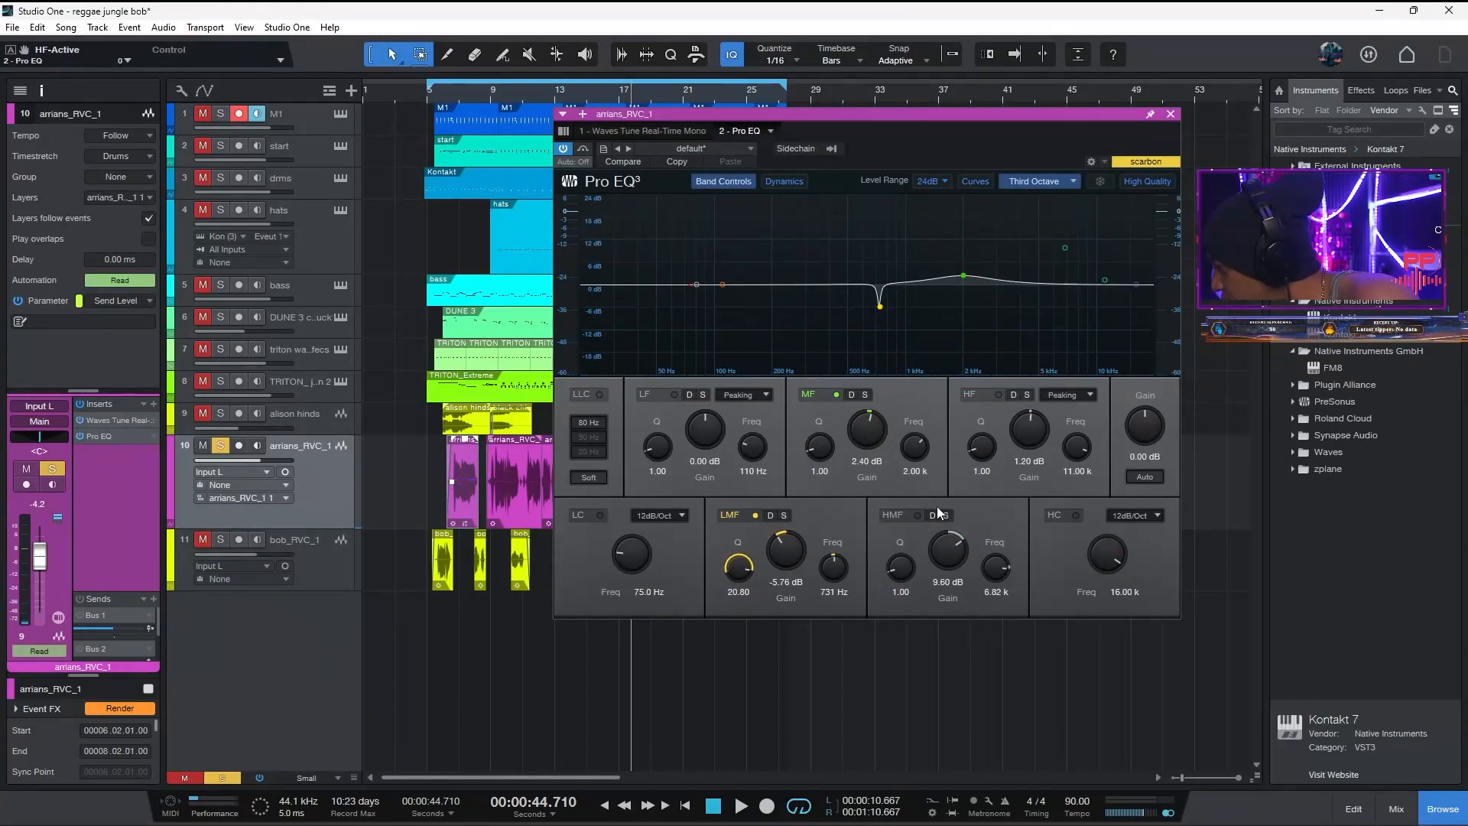
{"action": "left_click", "coordinate": [916, 515]}
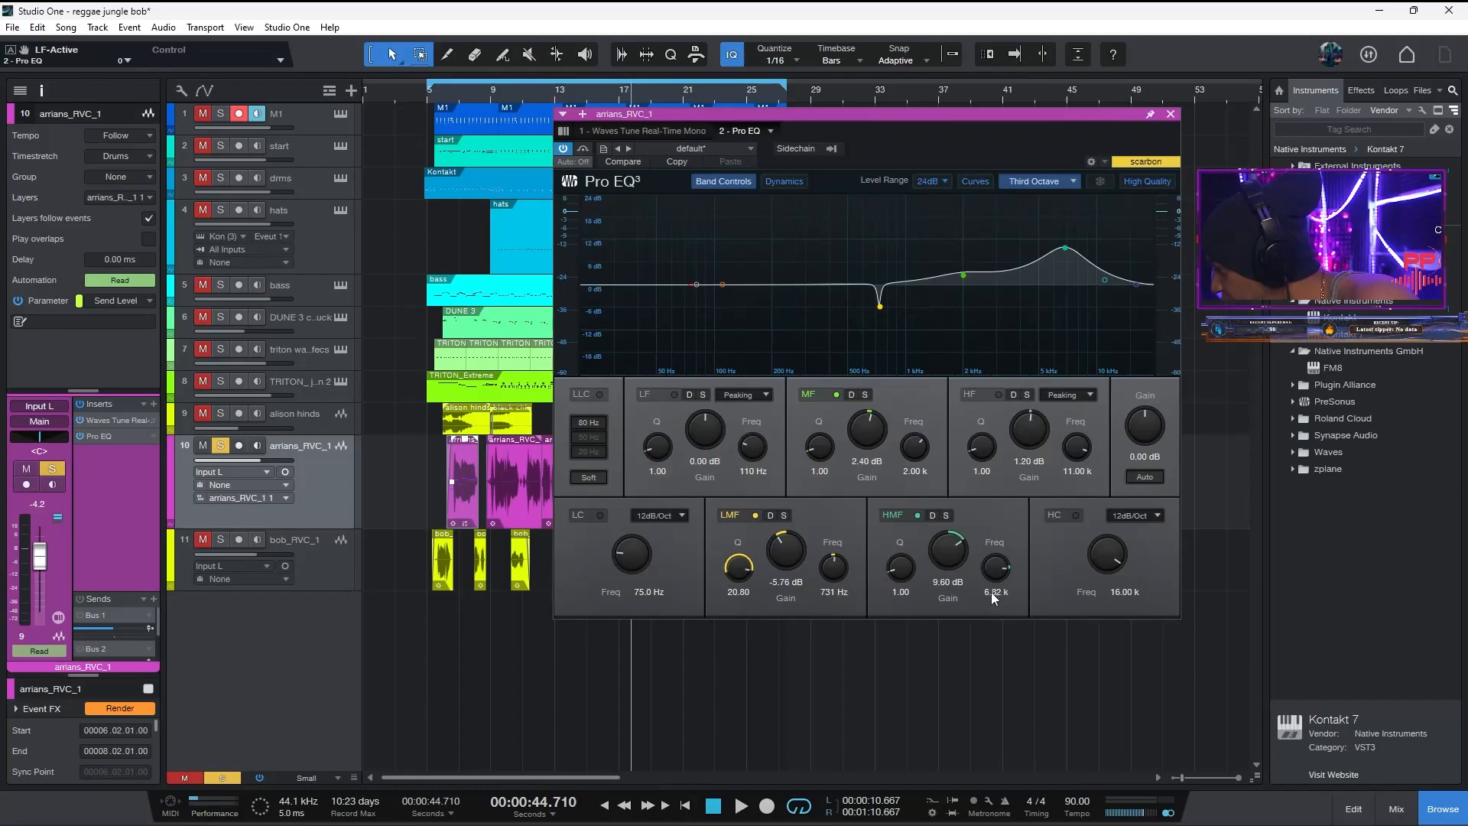
Replay the vocal from its first clip, bring in the bass track alongside it and audition the HMF boost
{"action": "left_click", "coordinate": [455, 98]}
{"action": "key", "text": "space"}
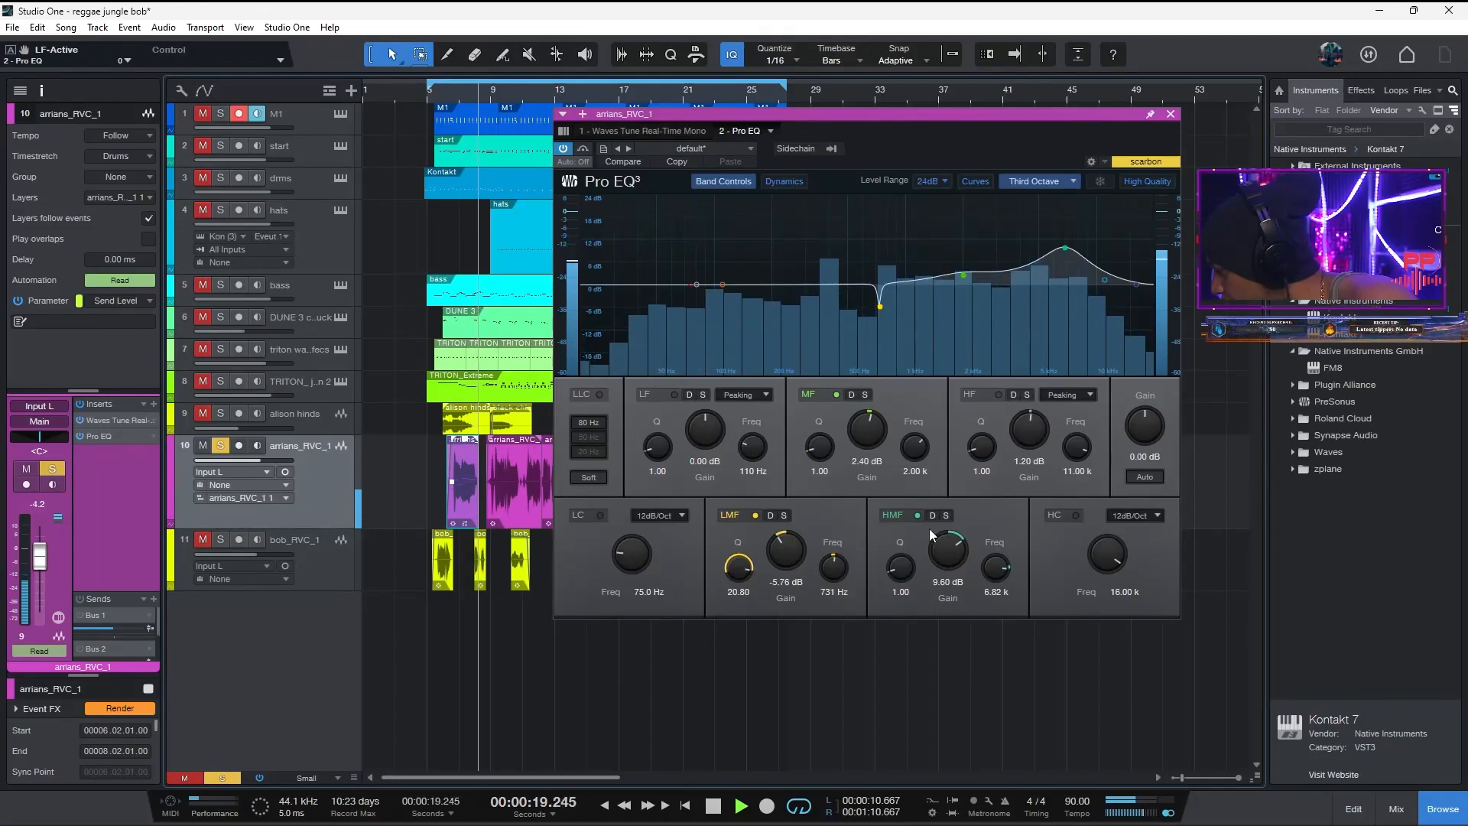
{"action": "left_click", "coordinate": [203, 282]}
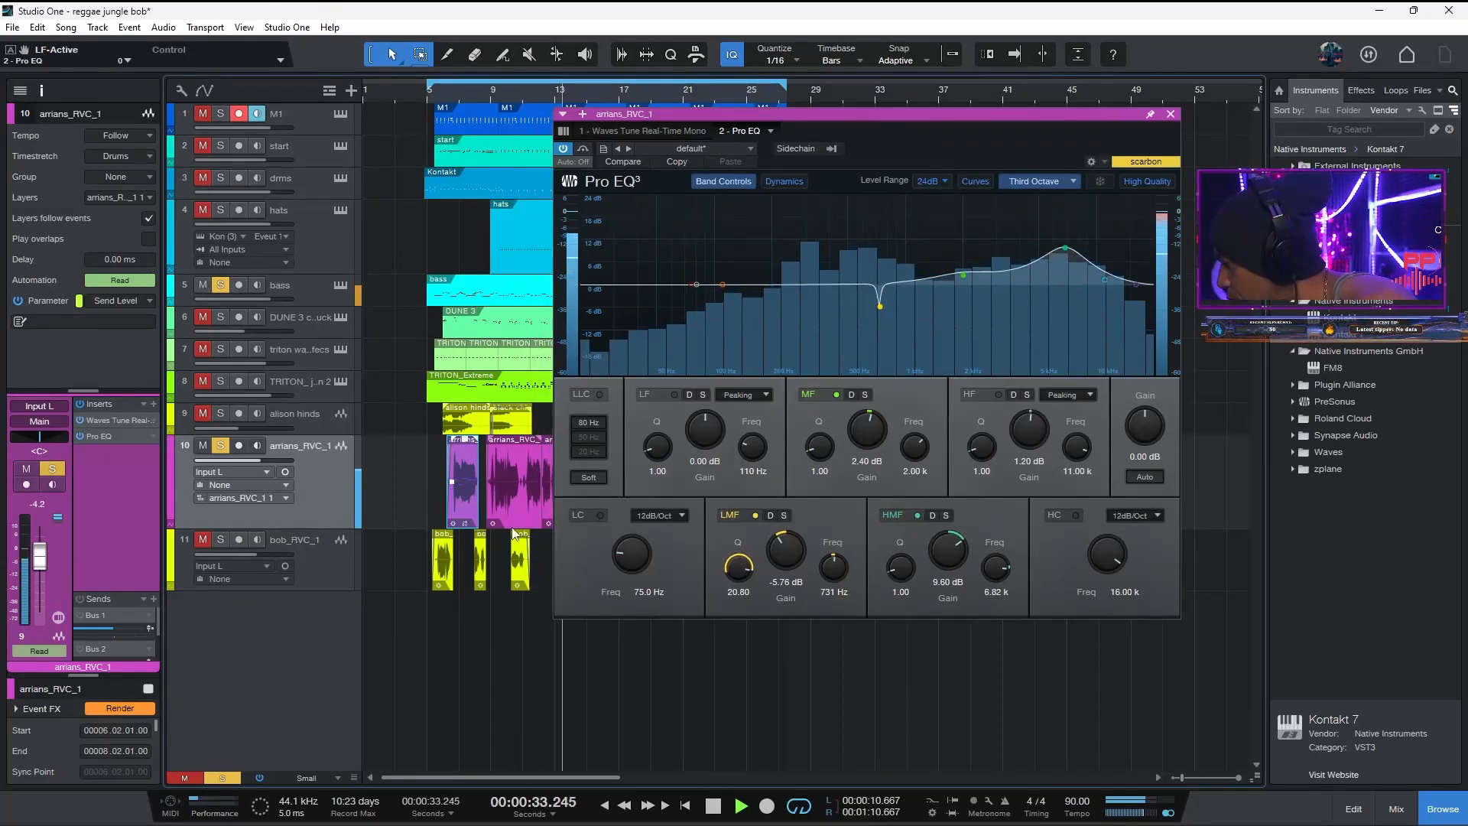
{"action": "left_click", "coordinate": [917, 516]}
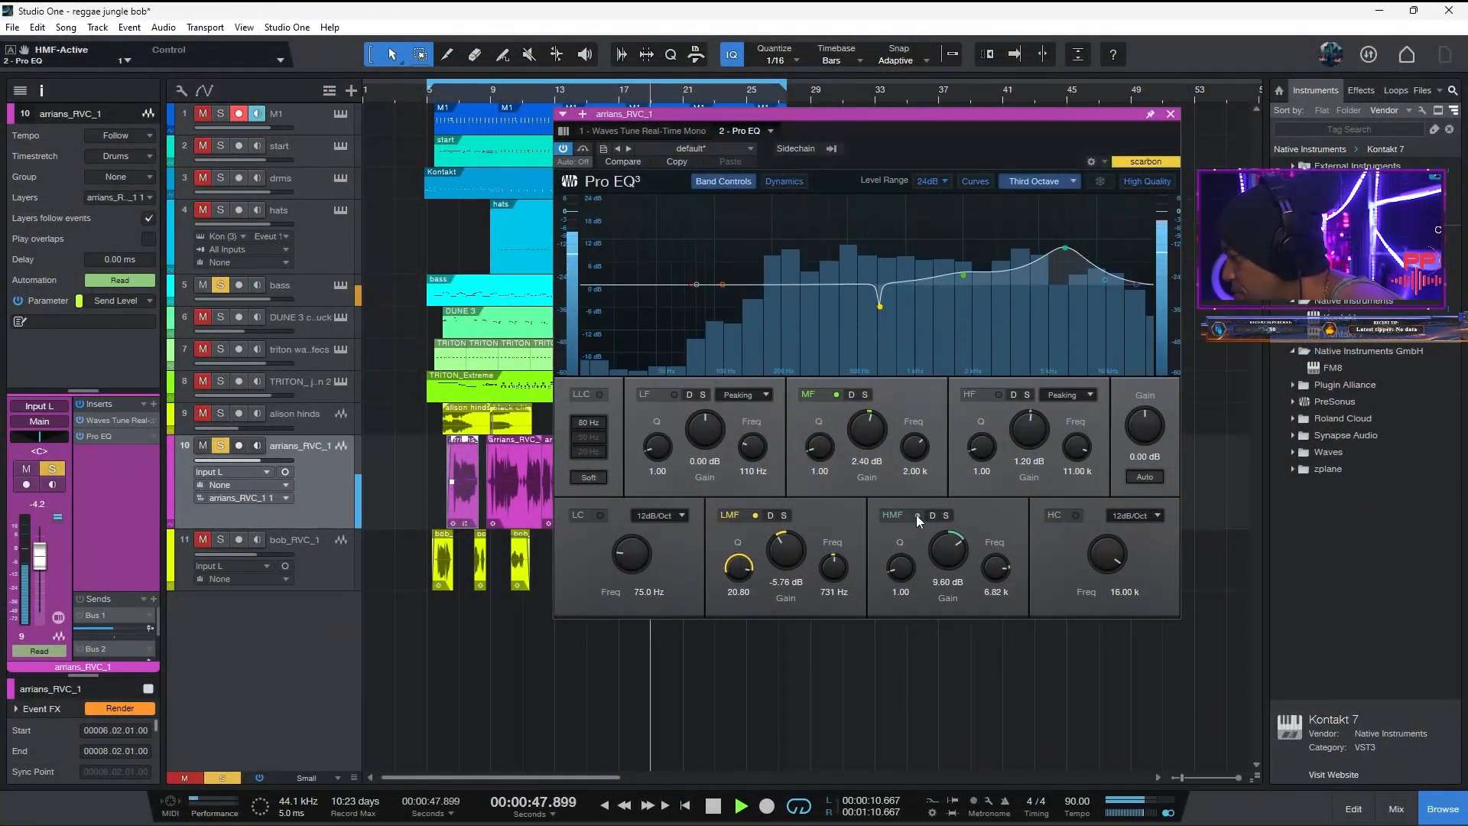
Reactivate the HF band of the Pro EQ and audition the vocal with the bass
{"action": "left_click", "coordinate": [997, 394]}
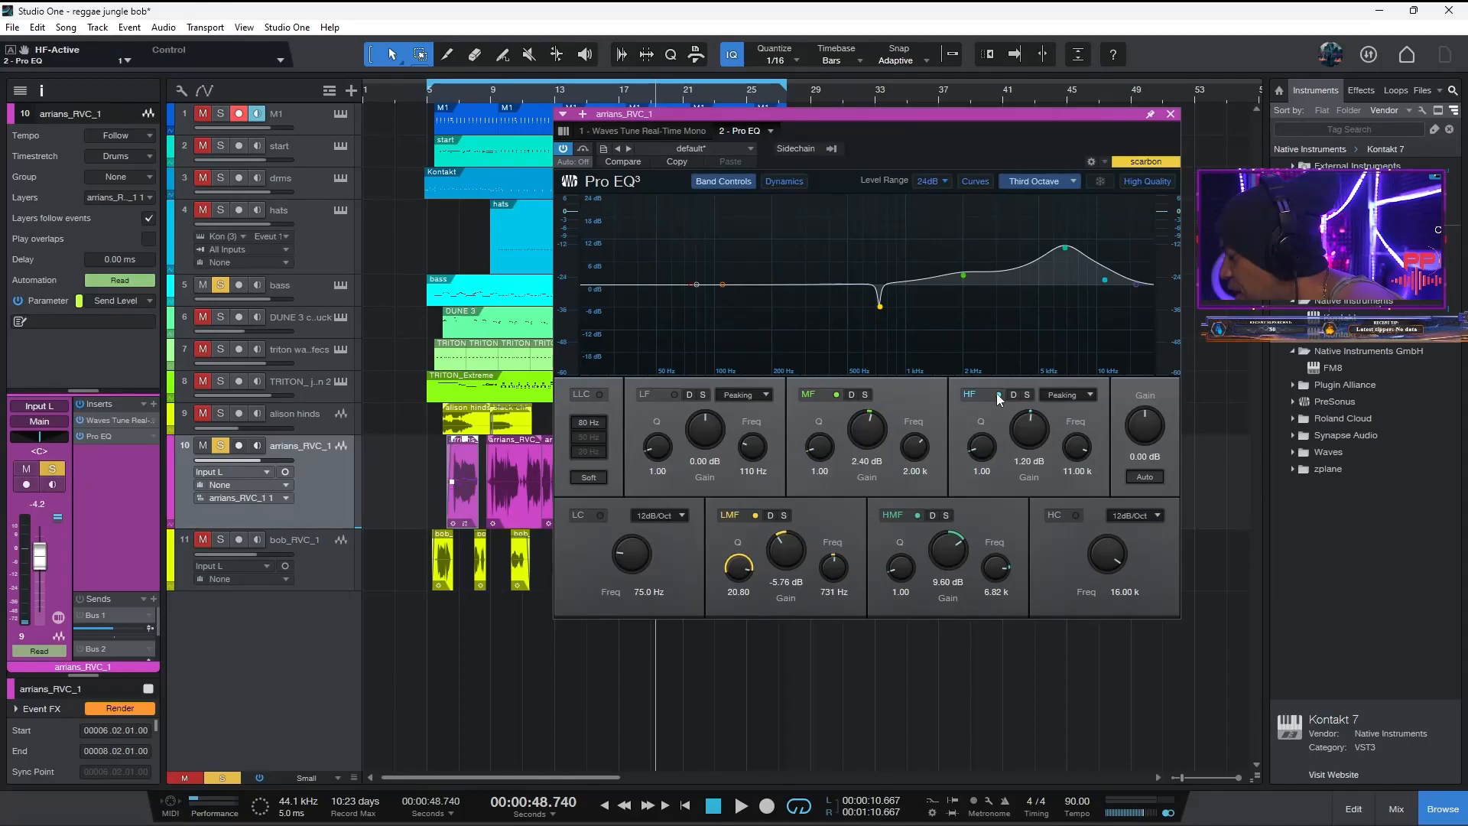
{"action": "key", "text": "space"}
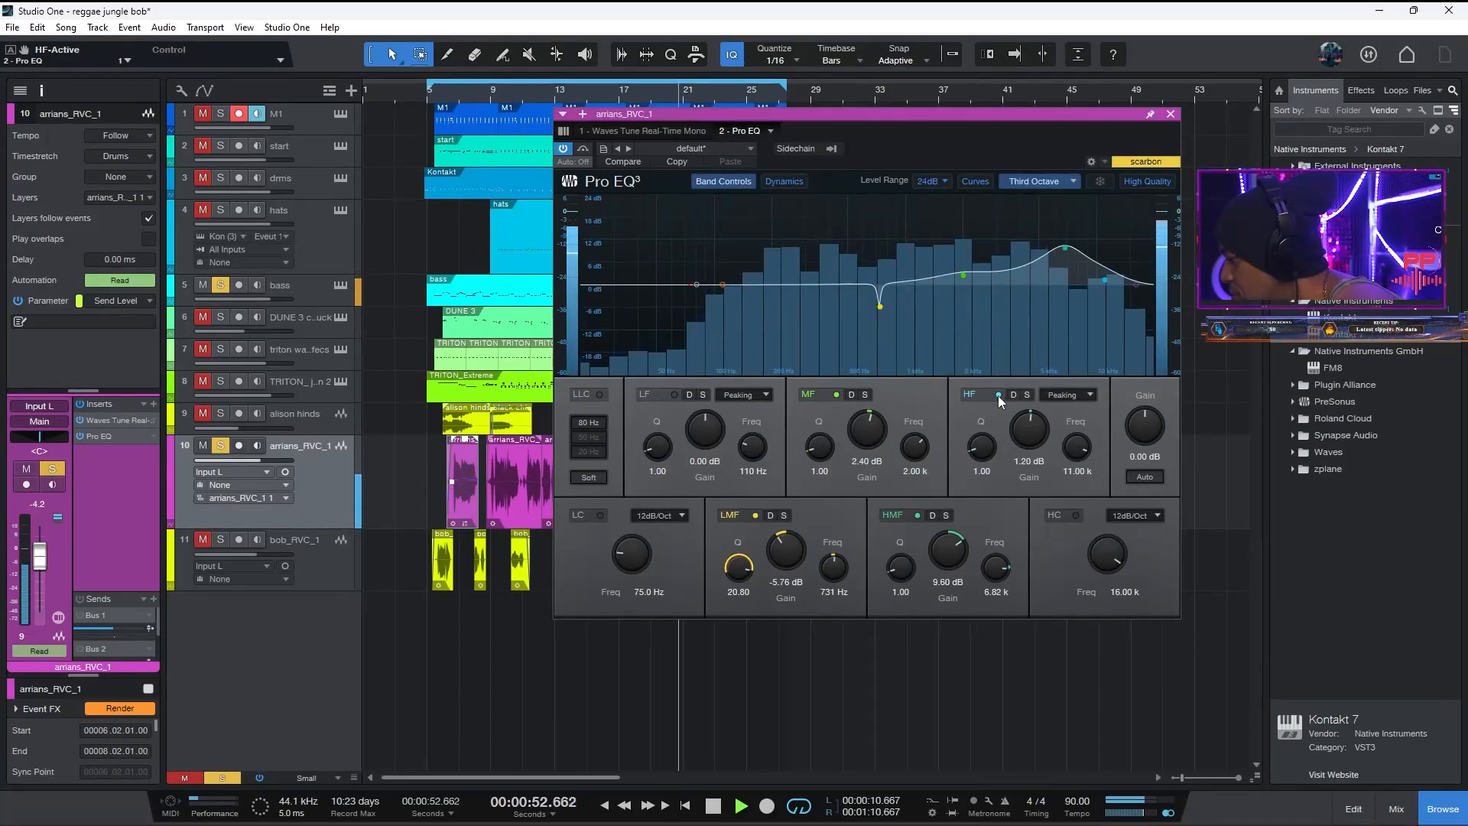
{"action": "key", "text": "space"}
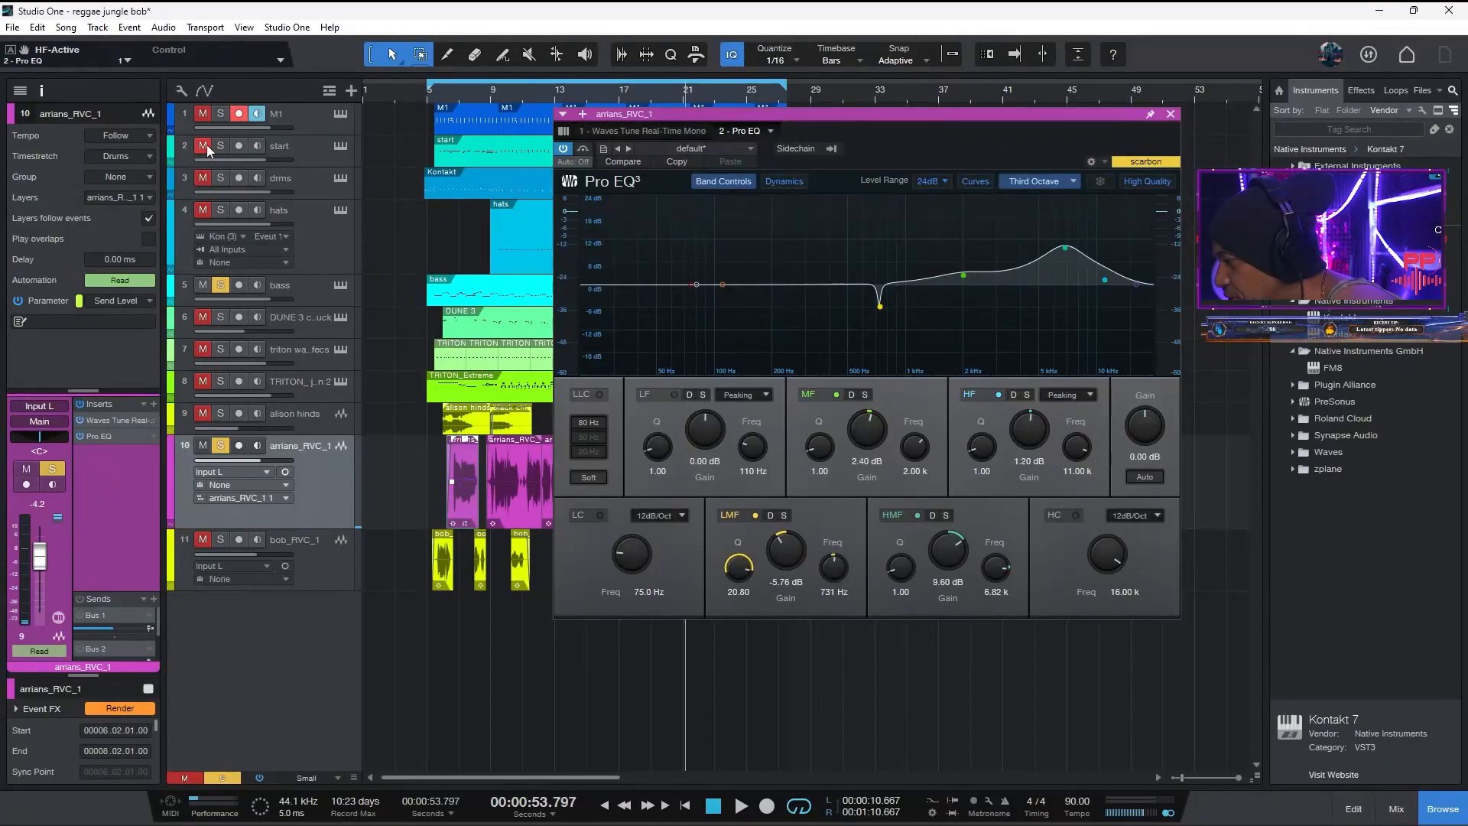
Bring the start, drms, hats and M1 tracks into the soloed mix and play them with the vocal
{"action": "left_click", "coordinate": [205, 145]}
{"action": "key", "text": "space"}
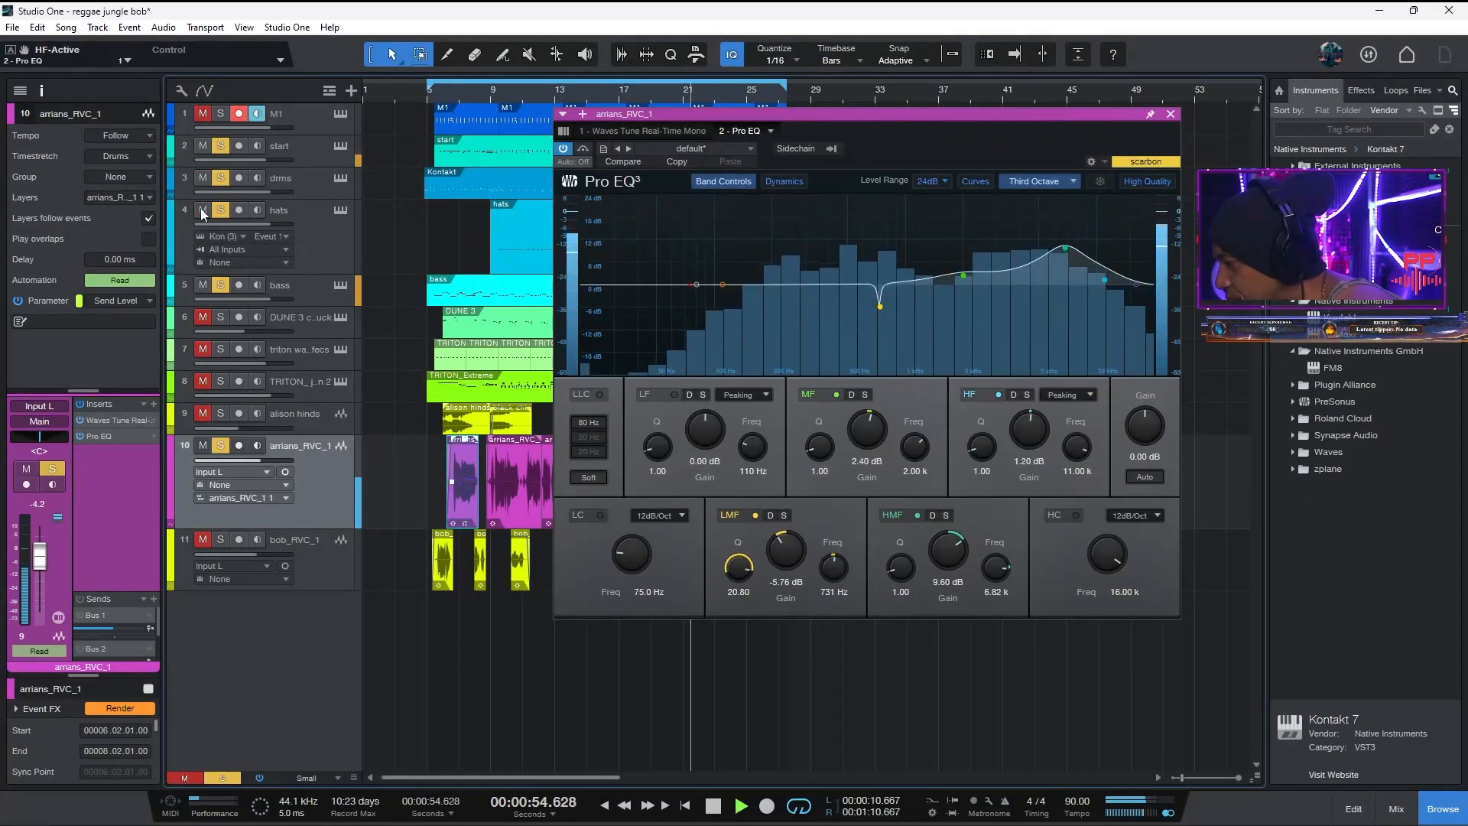
{"action": "left_click", "coordinate": [202, 209]}
{"action": "left_click", "coordinate": [204, 115]}
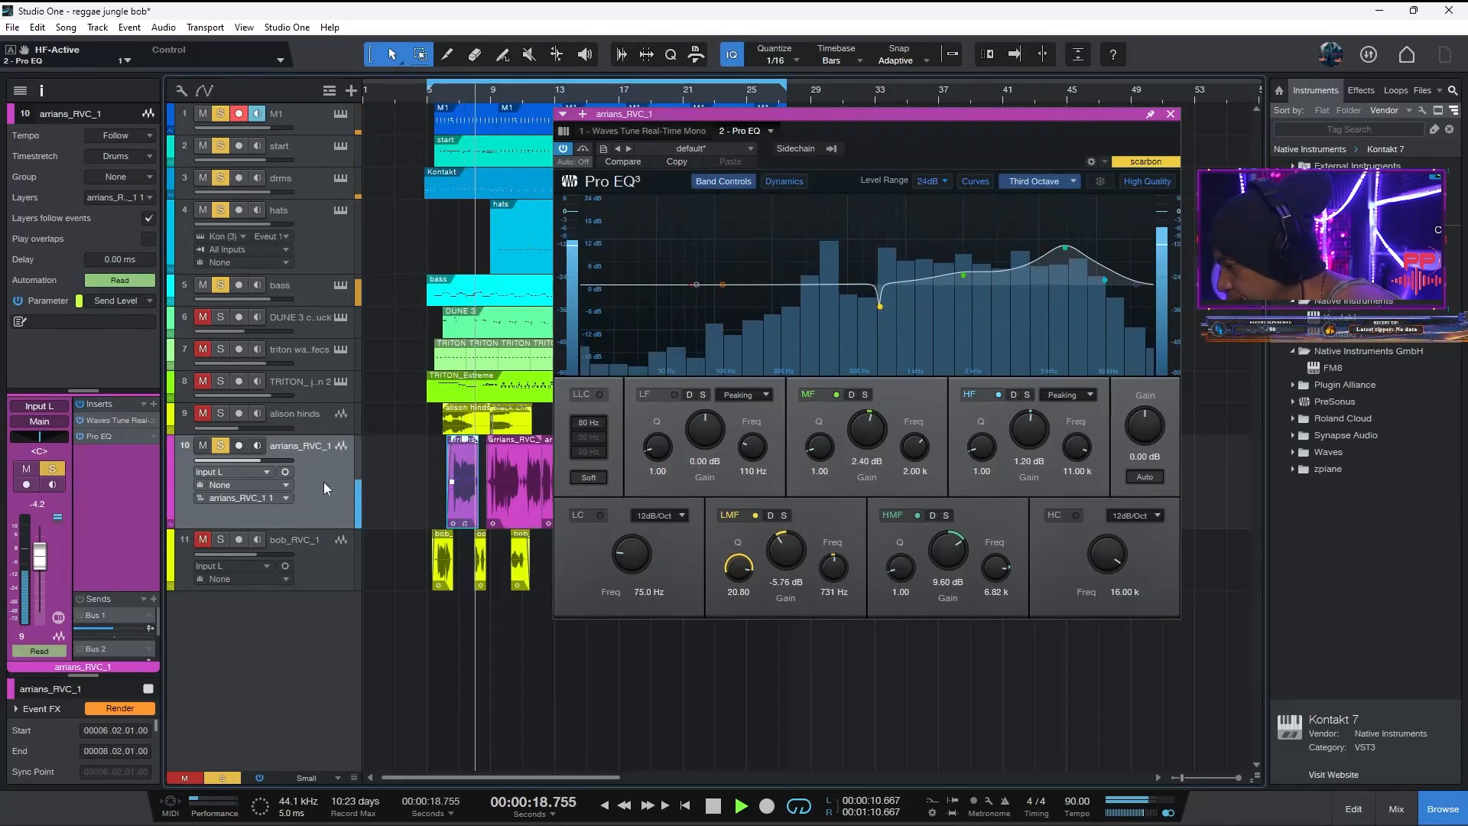
Expand the sends area of arrians_RVC_1, activate the Bus 1 send and audition its RVerb Stereo reverb
{"action": "left_click_drag", "start_coordinate": [136, 393], "coordinate": [122, 344]}
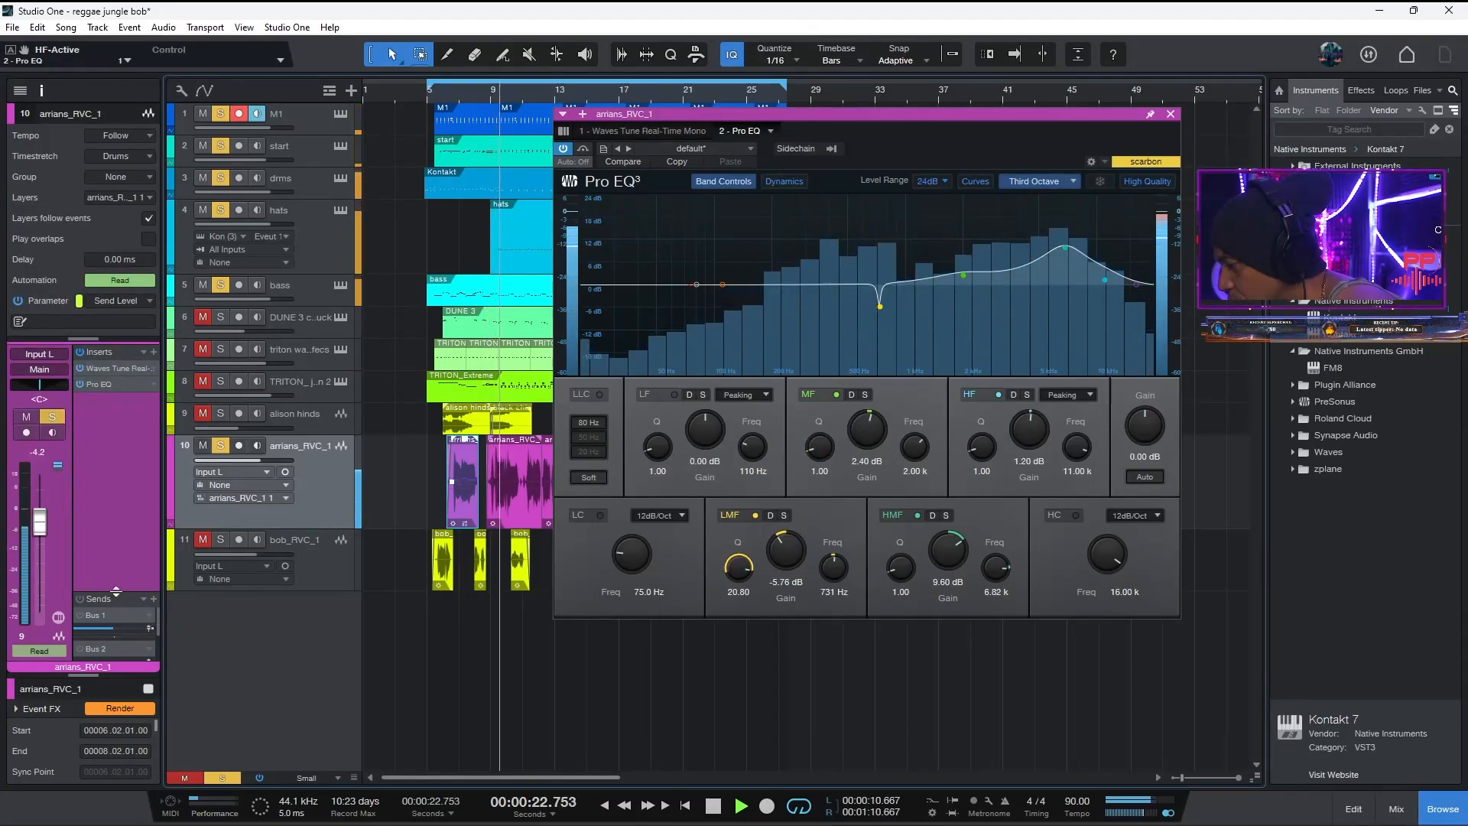
{"action": "left_click_drag", "start_coordinate": [120, 598], "coordinate": [120, 480]}
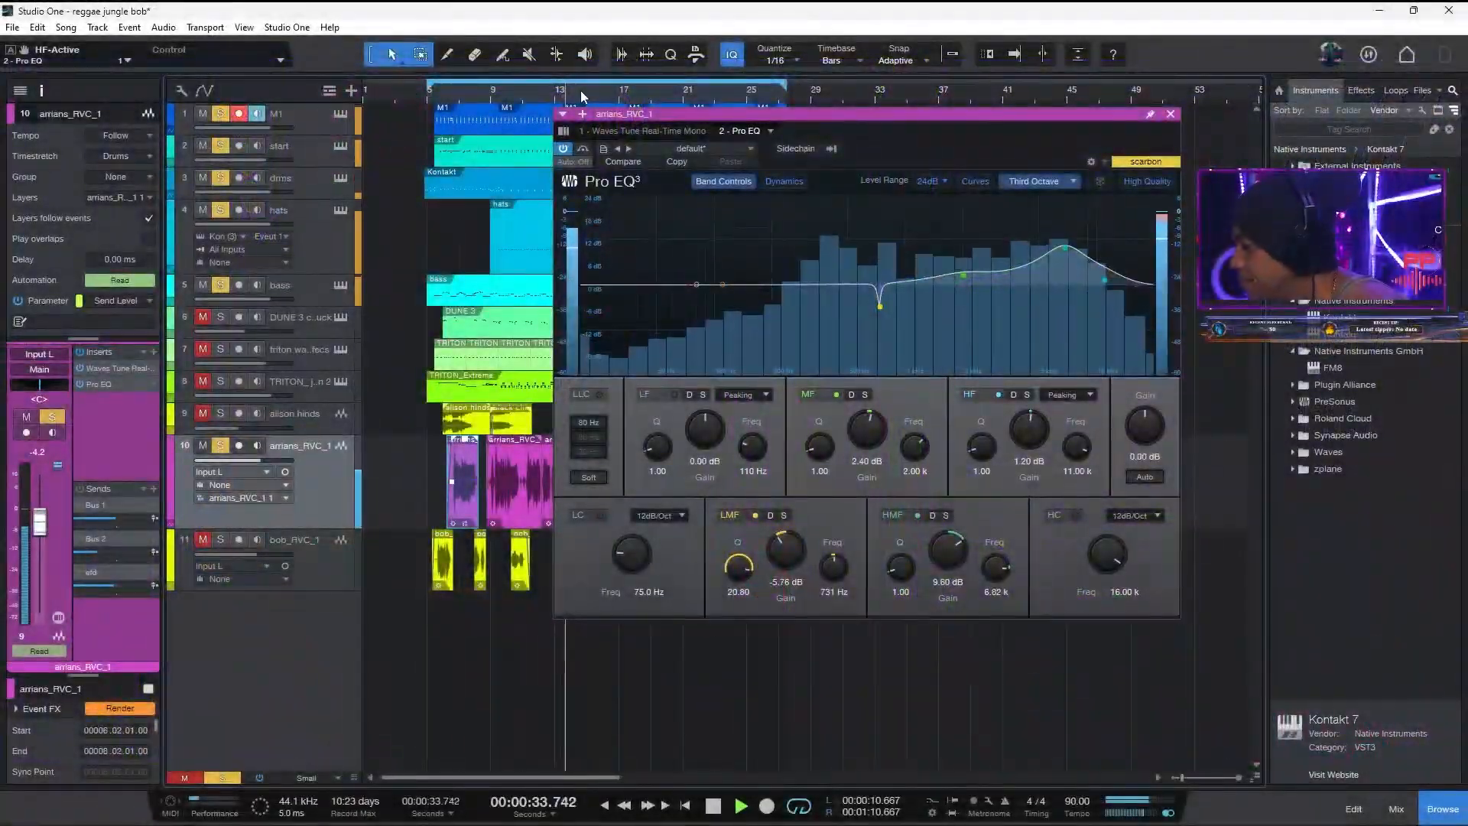
{"action": "left_click", "coordinate": [584, 149]}
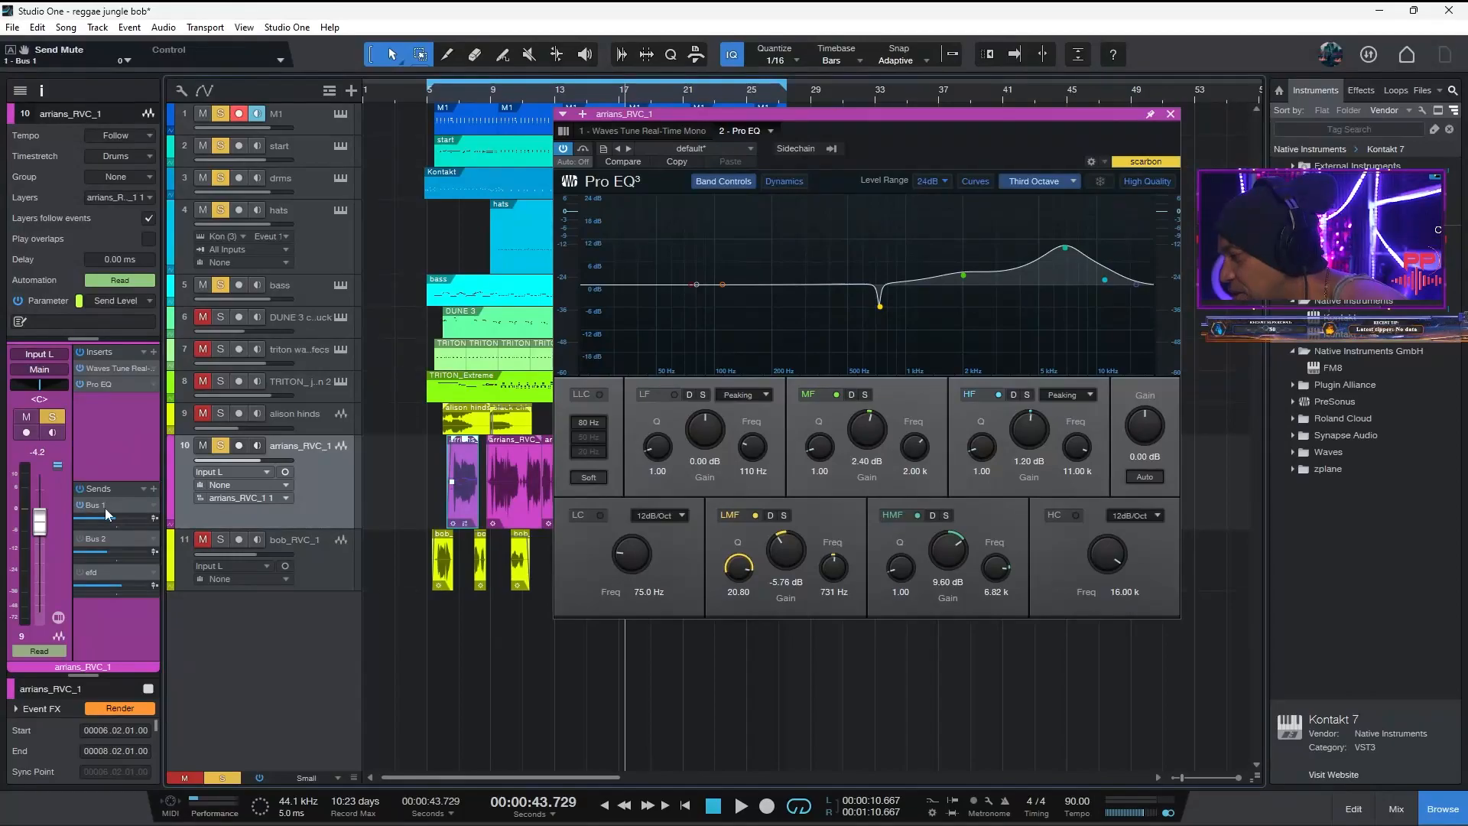
{"action": "left_click", "coordinate": [105, 509]}
{"action": "left_click", "coordinate": [724, 132]}
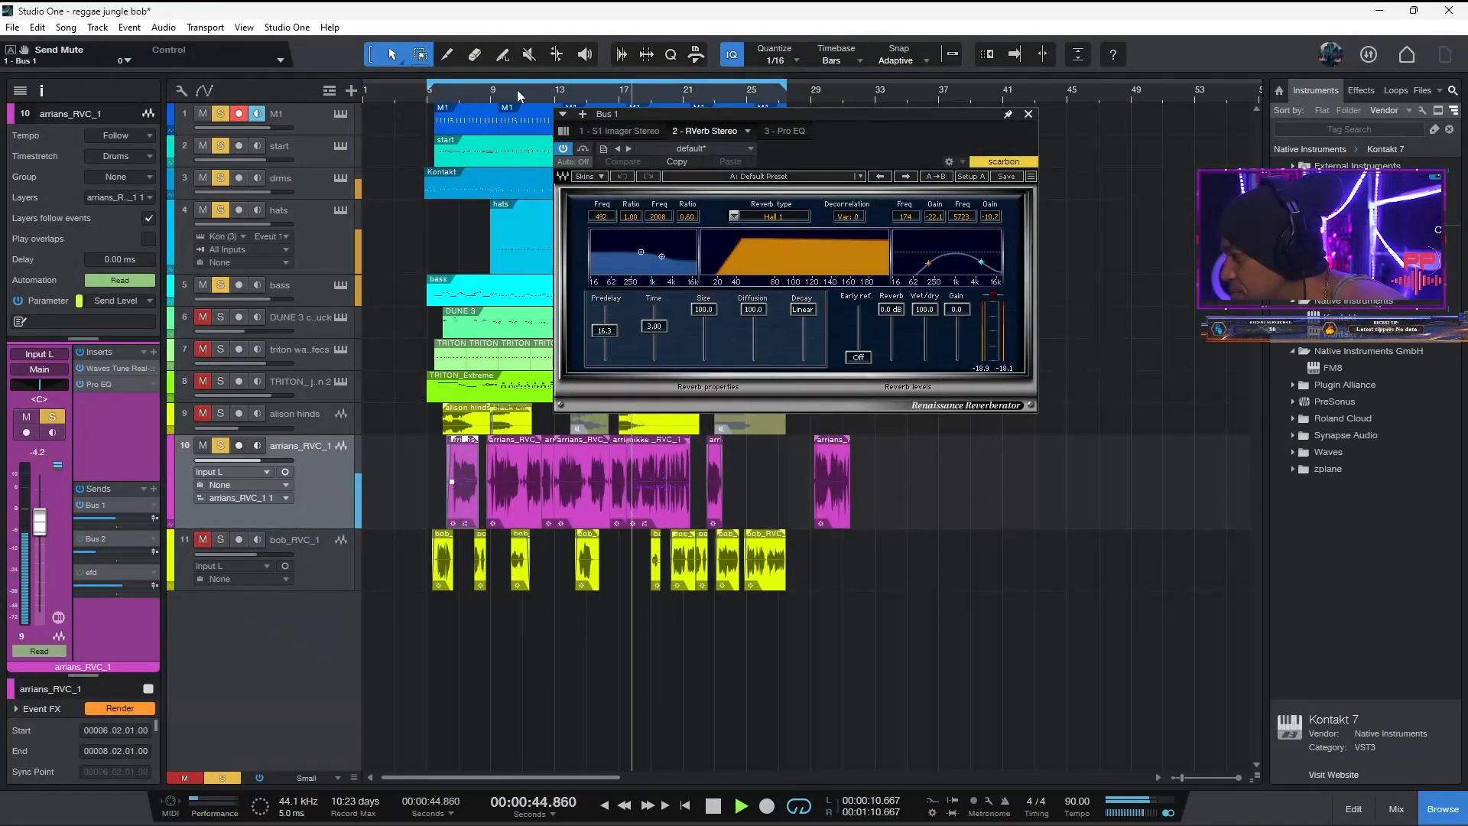
{"action": "left_click", "coordinate": [474, 94]}
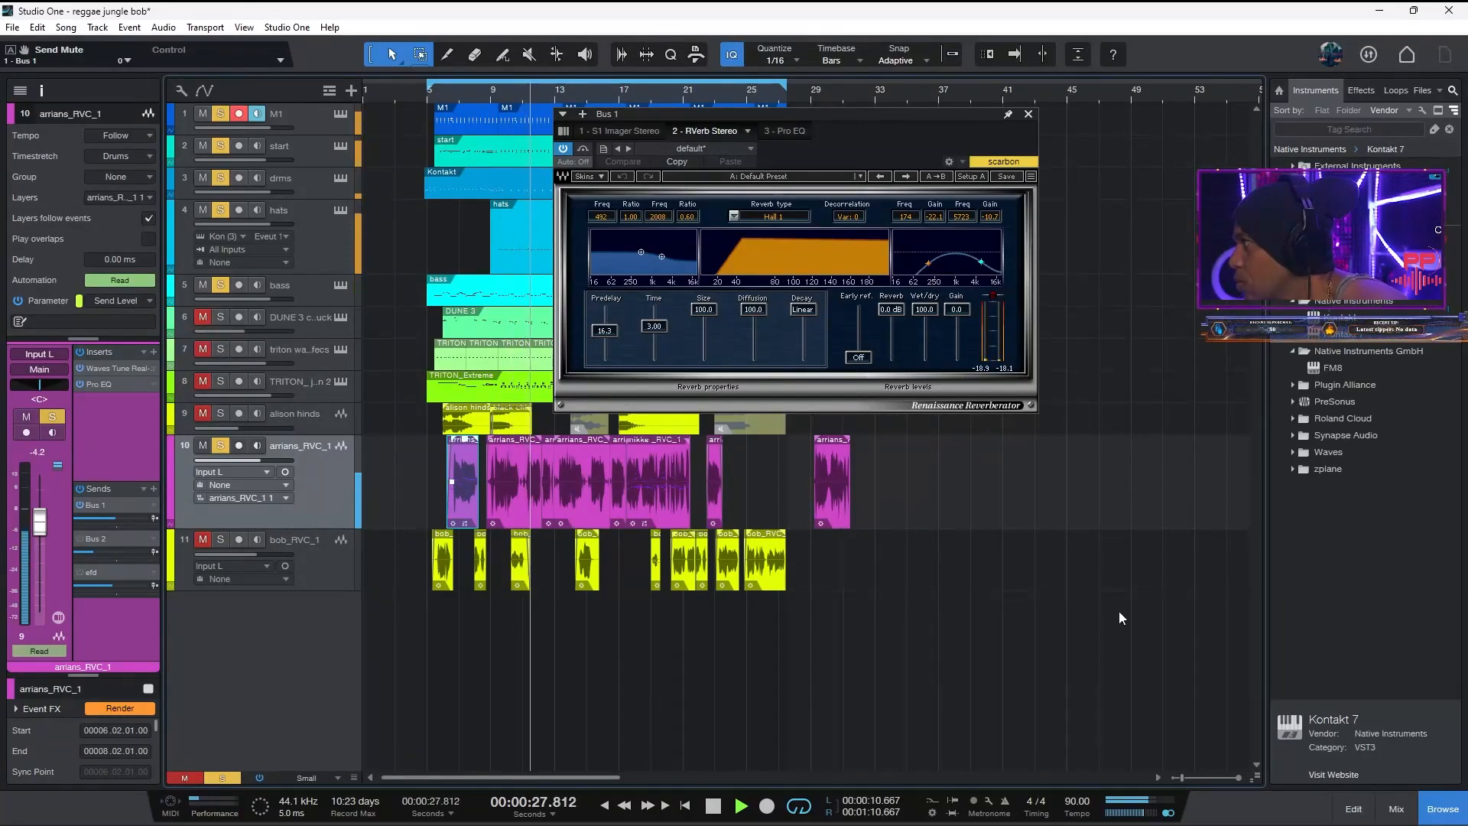
Look over the channels in the mixing console and mute the M1 track in the arrangement
{"action": "left_click", "coordinate": [1396, 809]}
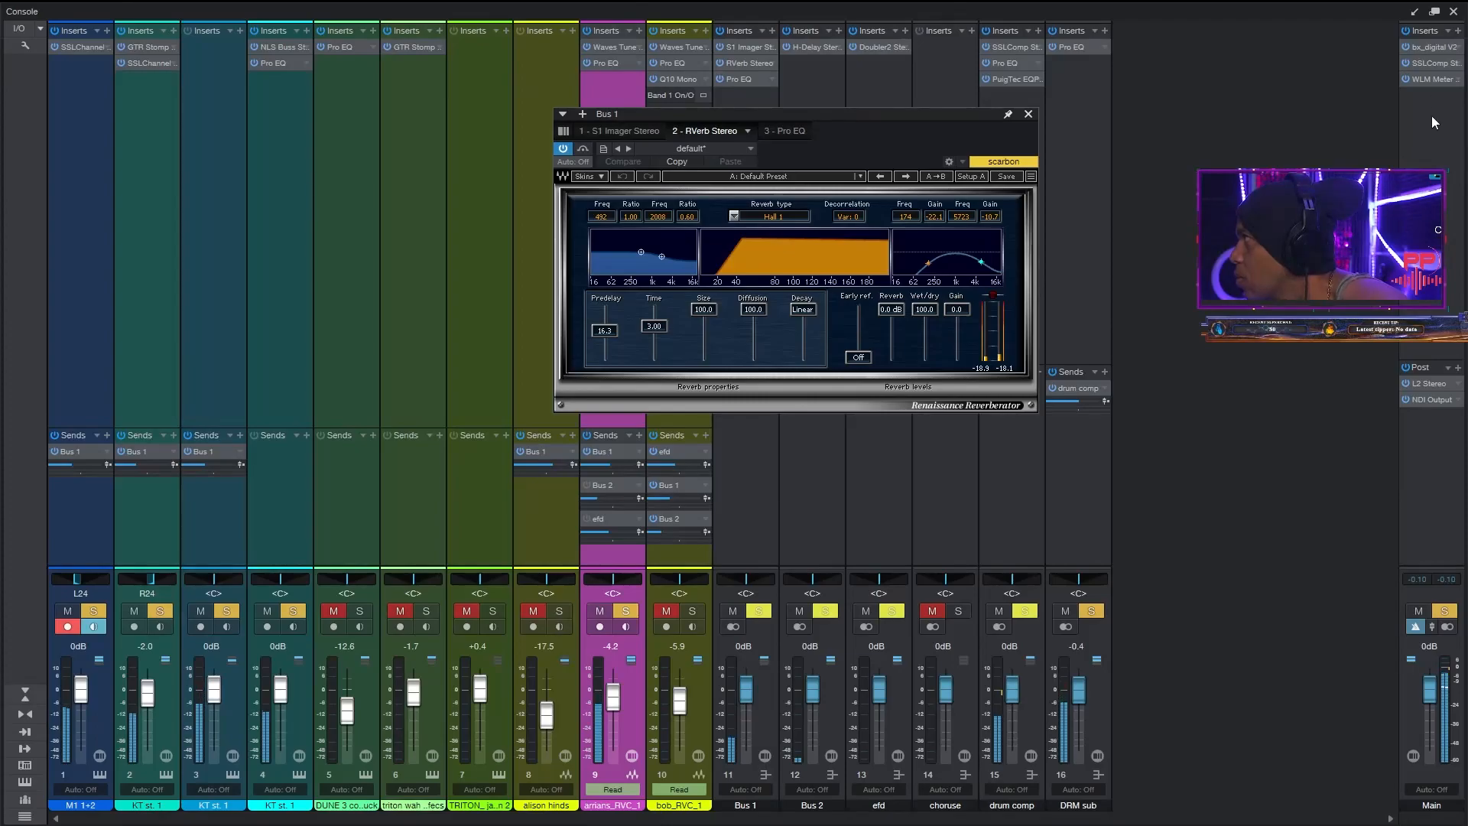
{"action": "left_click", "coordinate": [1452, 11]}
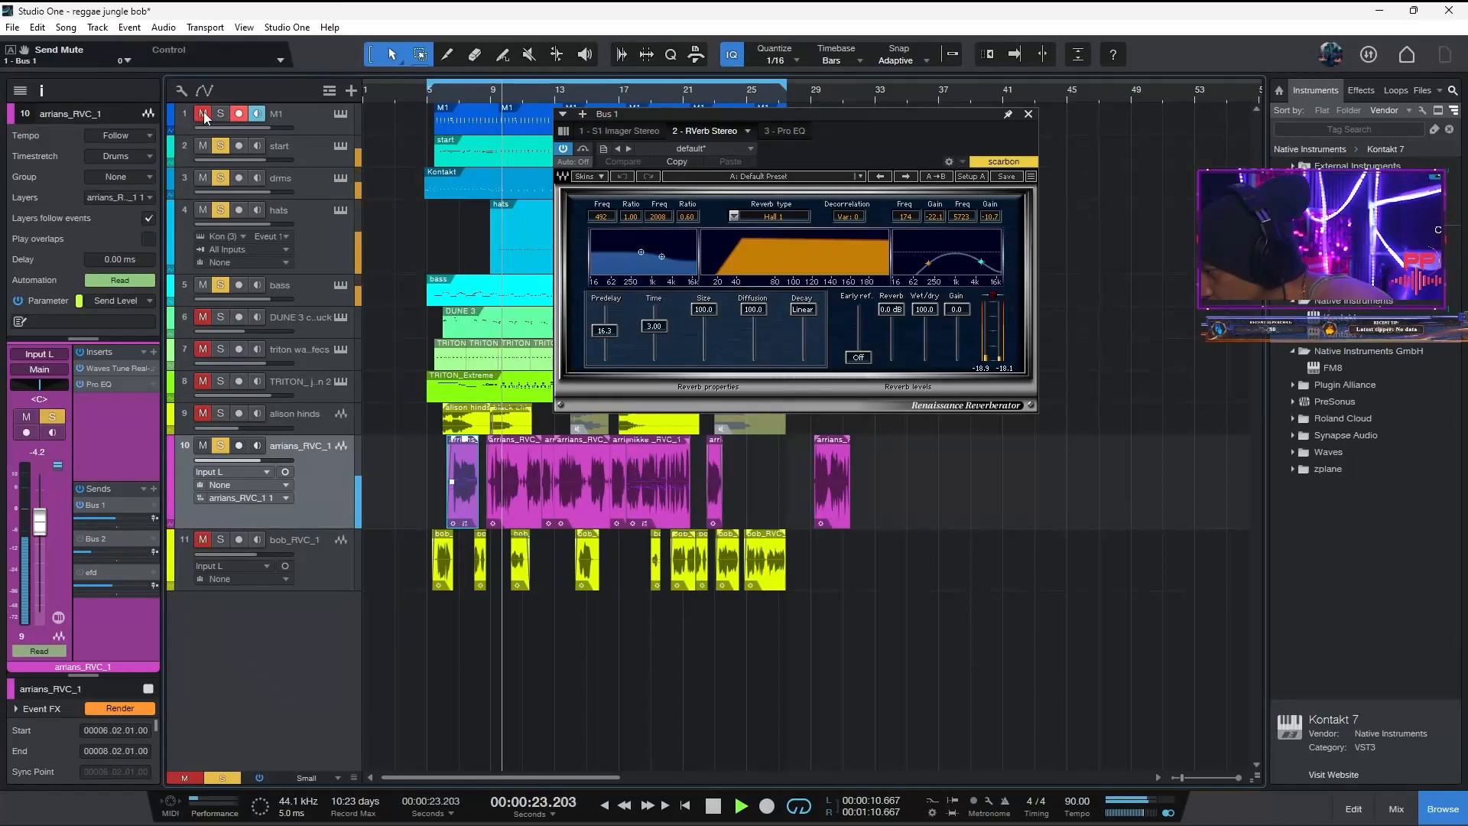
{"action": "key", "text": "space"}
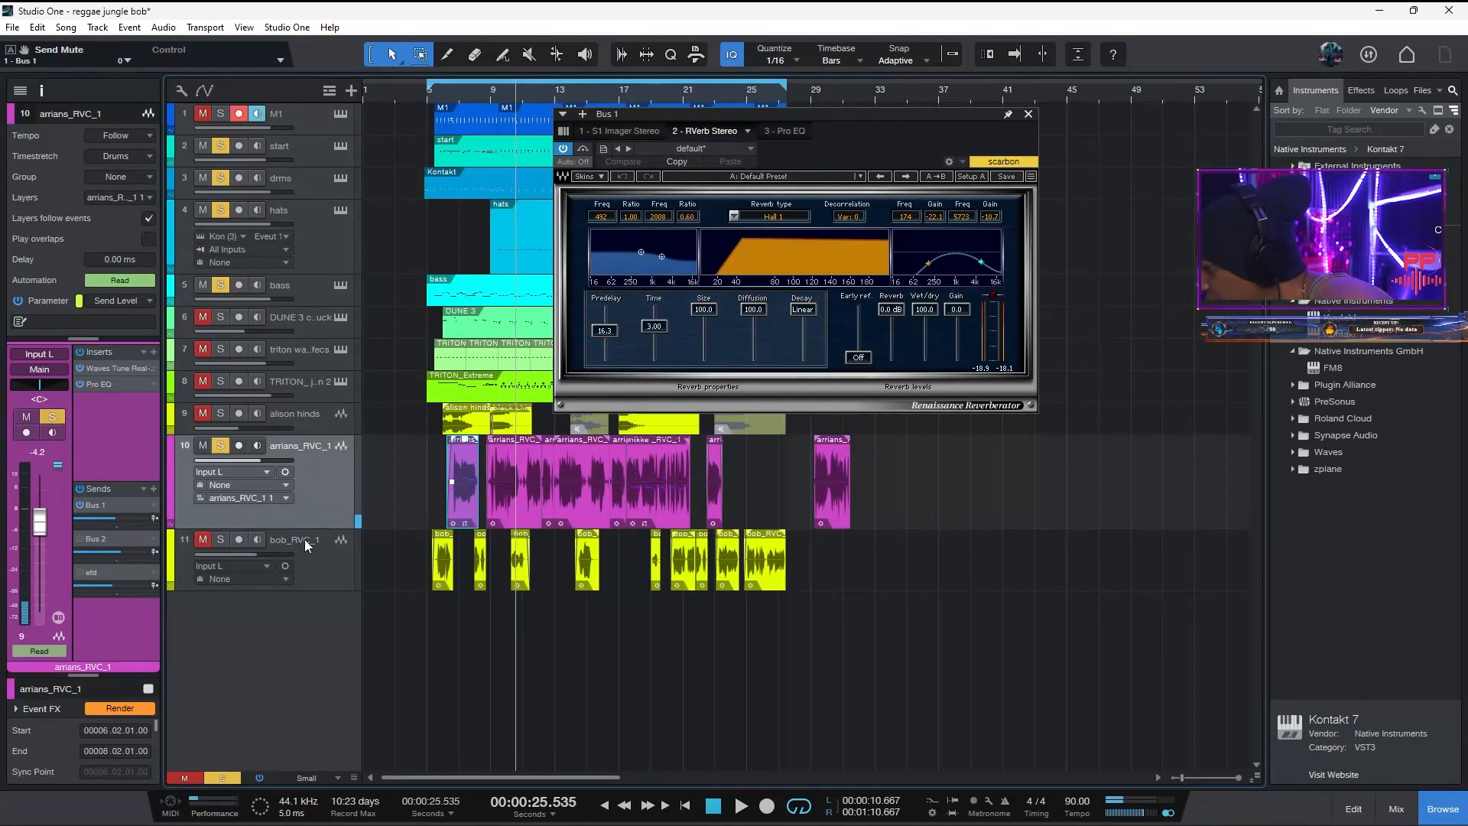
Activate the Bus 2 and efd sends on arrians_RVC_1 and inspect their H-Delay Stereo and Doubler2 Stereo effects
{"action": "left_click", "coordinate": [97, 538]}
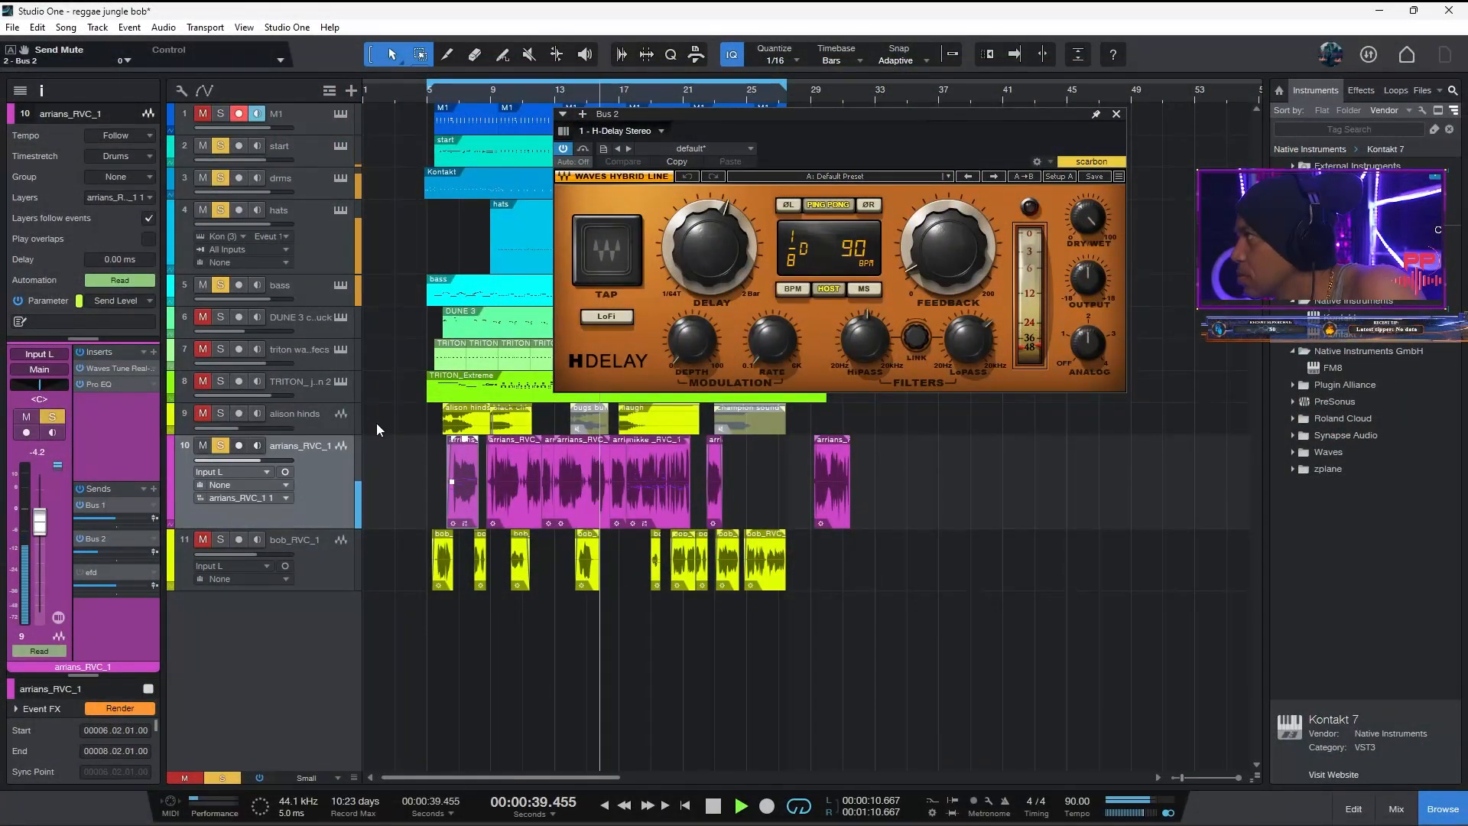
{"action": "key", "text": "space"}
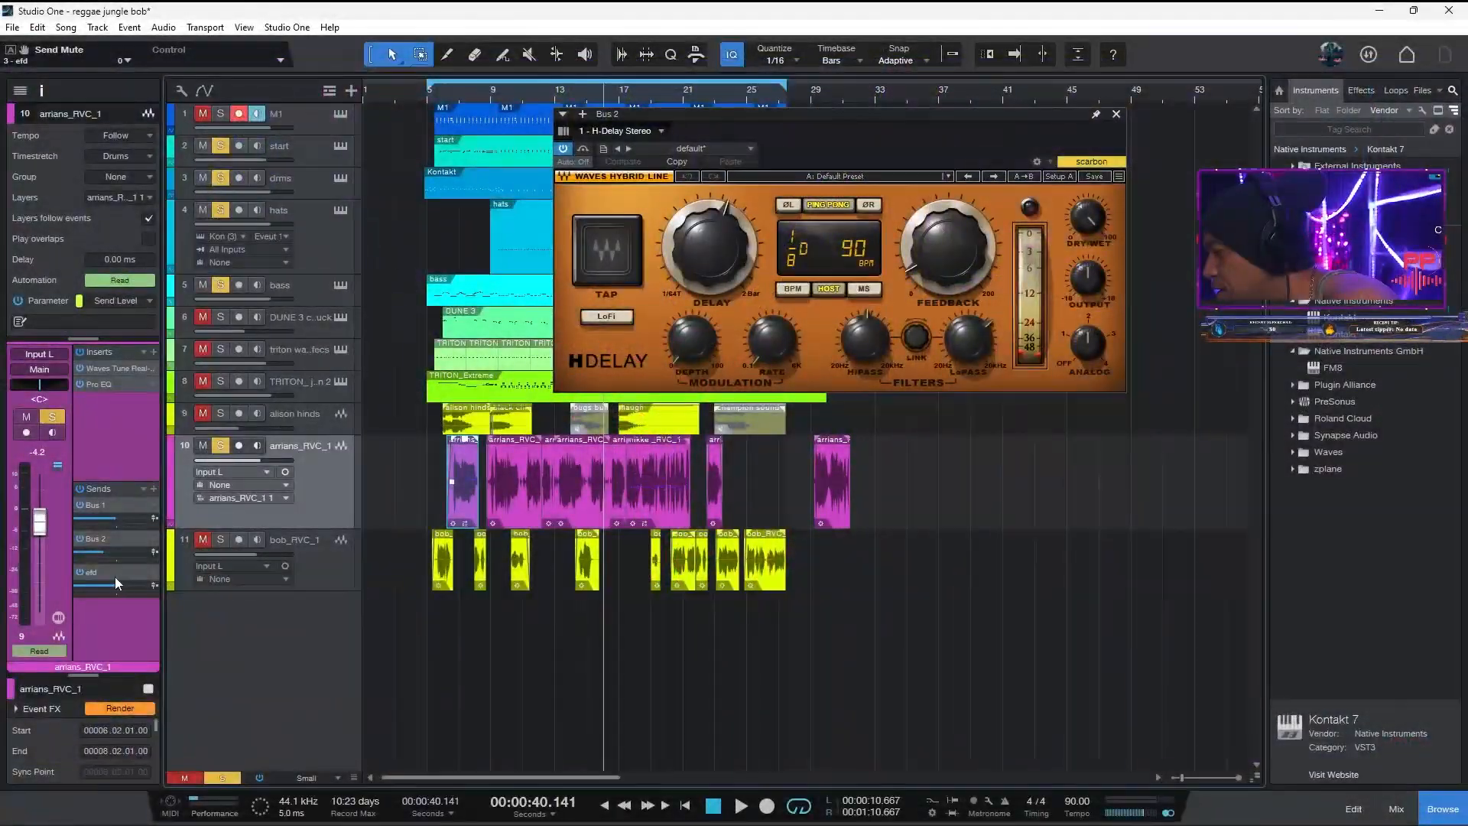
{"action": "double_click", "coordinate": [125, 578]}
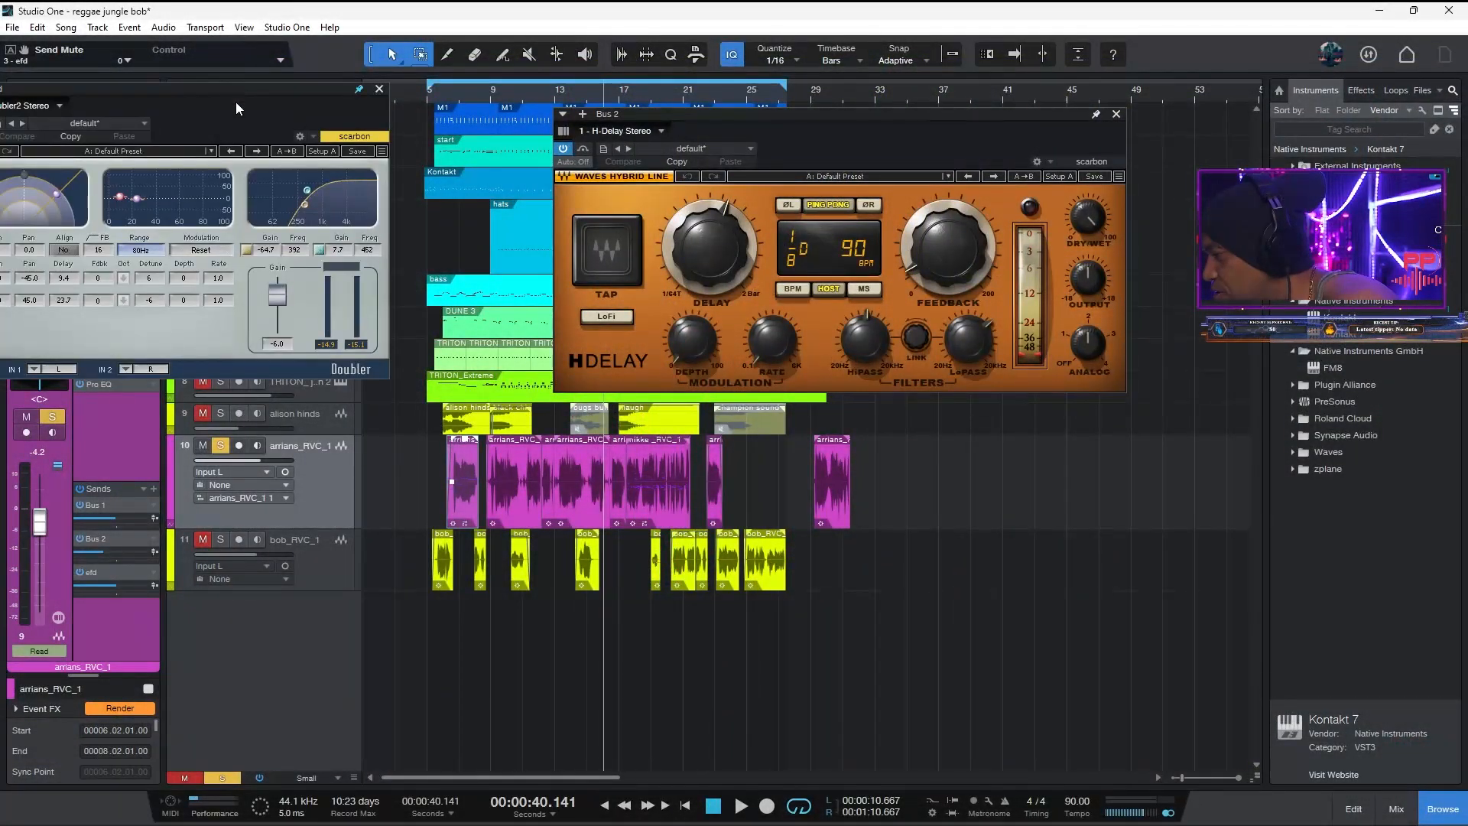
{"action": "left_click_drag", "start_coordinate": [834, 91], "coordinate": [833, 90]}
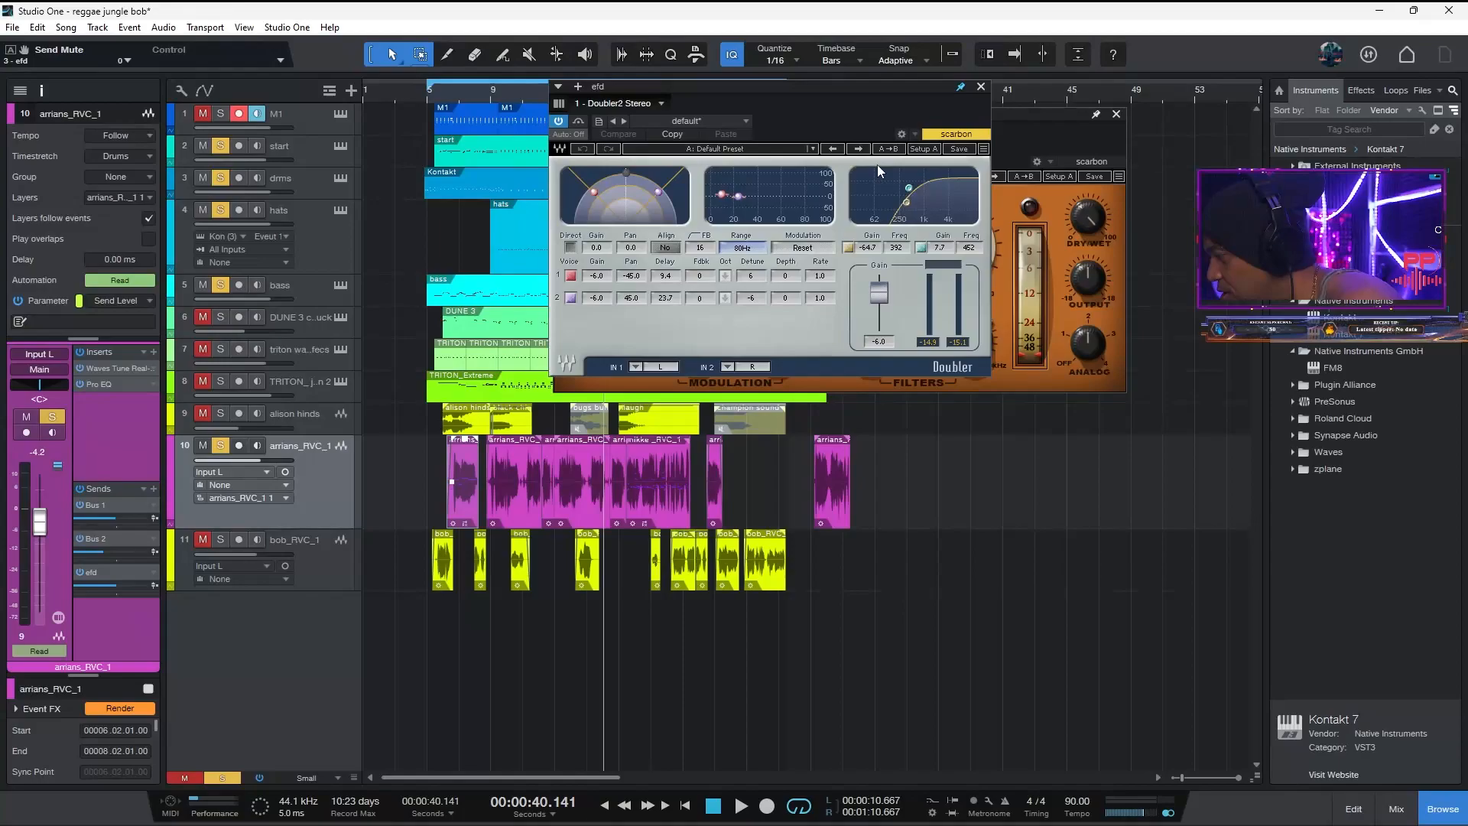
{"action": "left_click", "coordinate": [980, 86]}
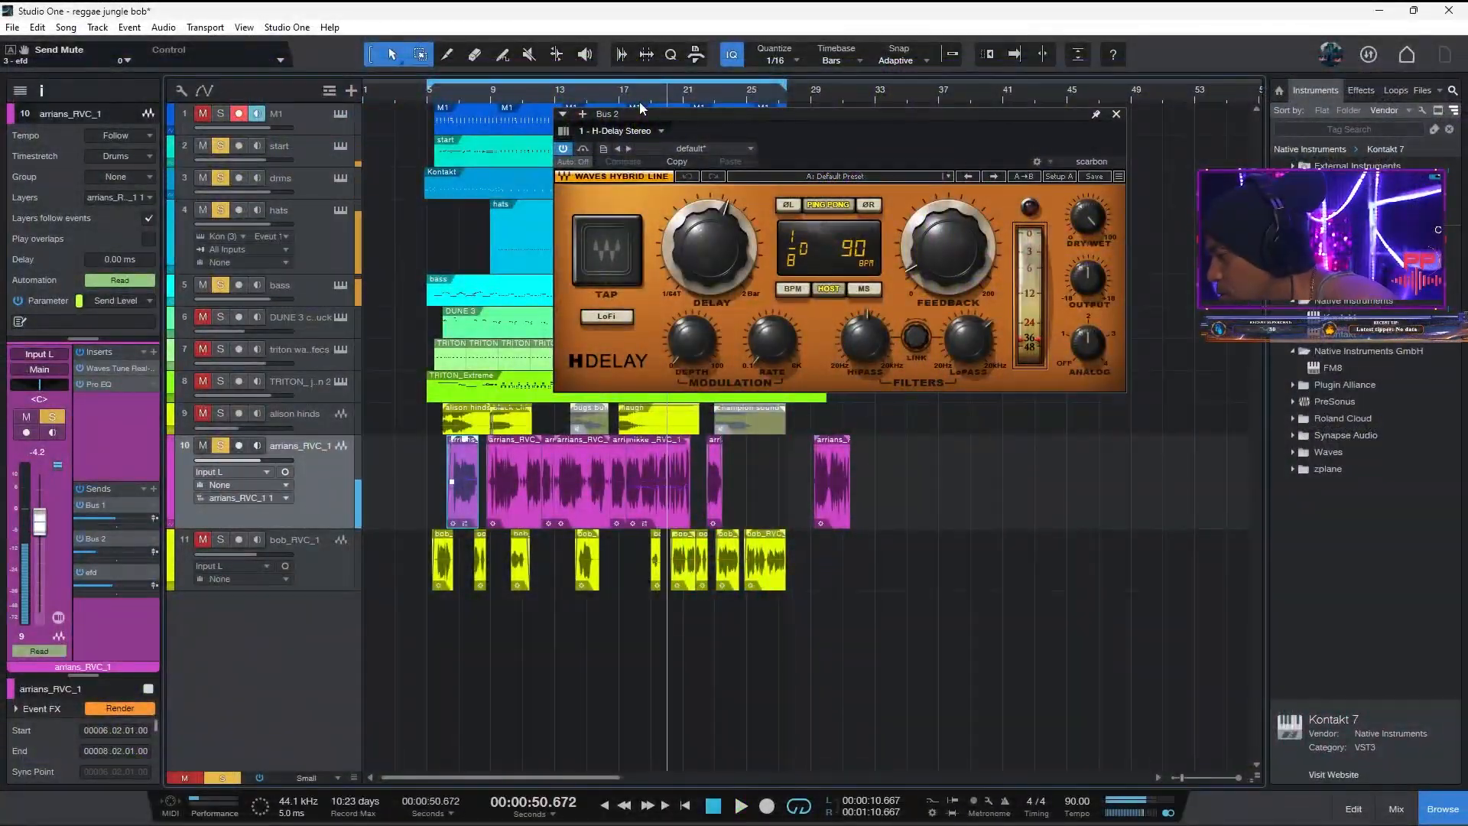
Select the bob_RVC_1 track, collapse the Q10 Mono parameters in its inserts and mute arrians_RVC_1
{"action": "left_click", "coordinate": [322, 561]}
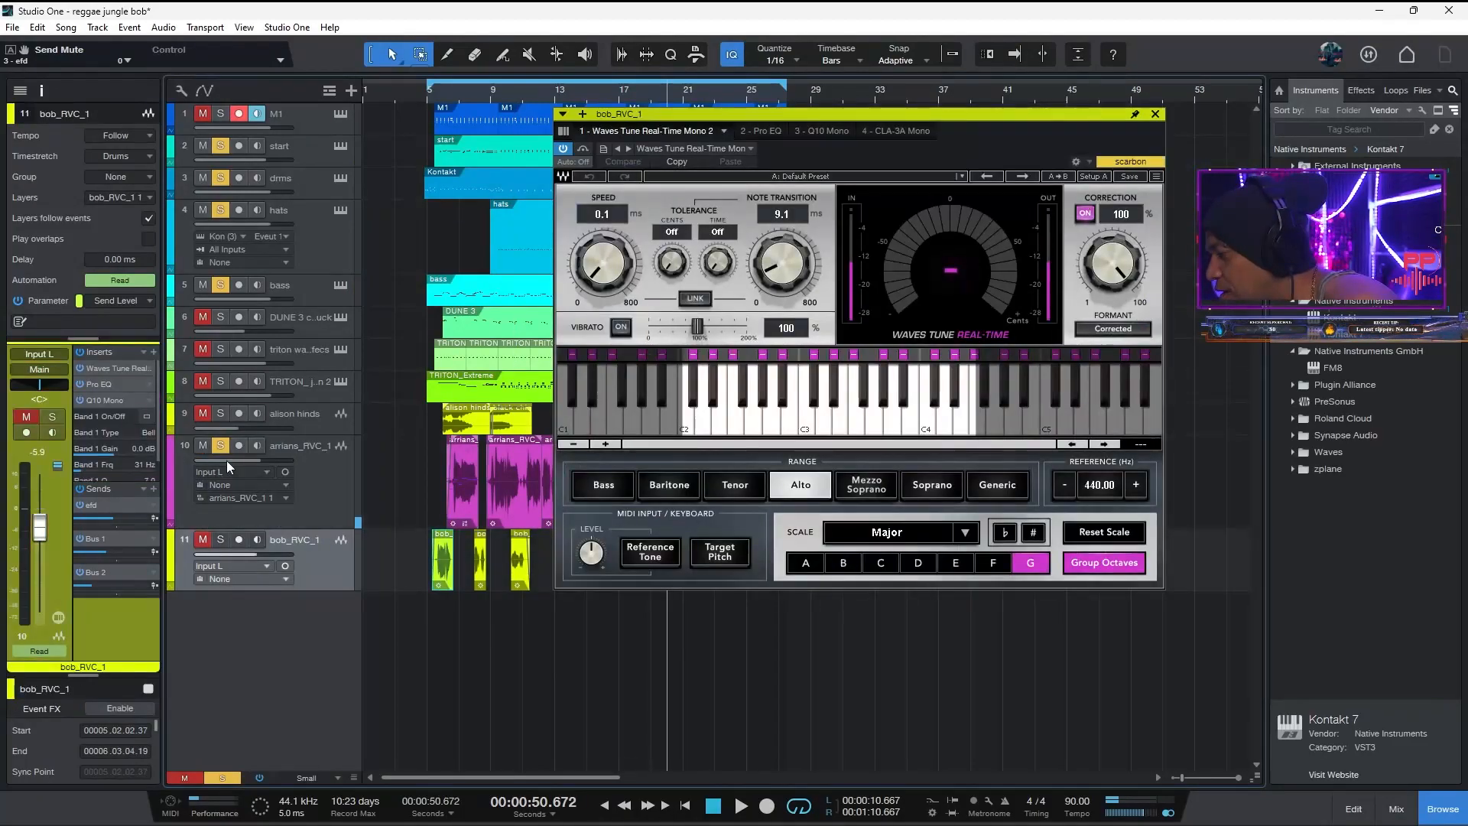
{"action": "right_click", "coordinate": [104, 397]}
{"action": "left_click", "coordinate": [116, 434]}
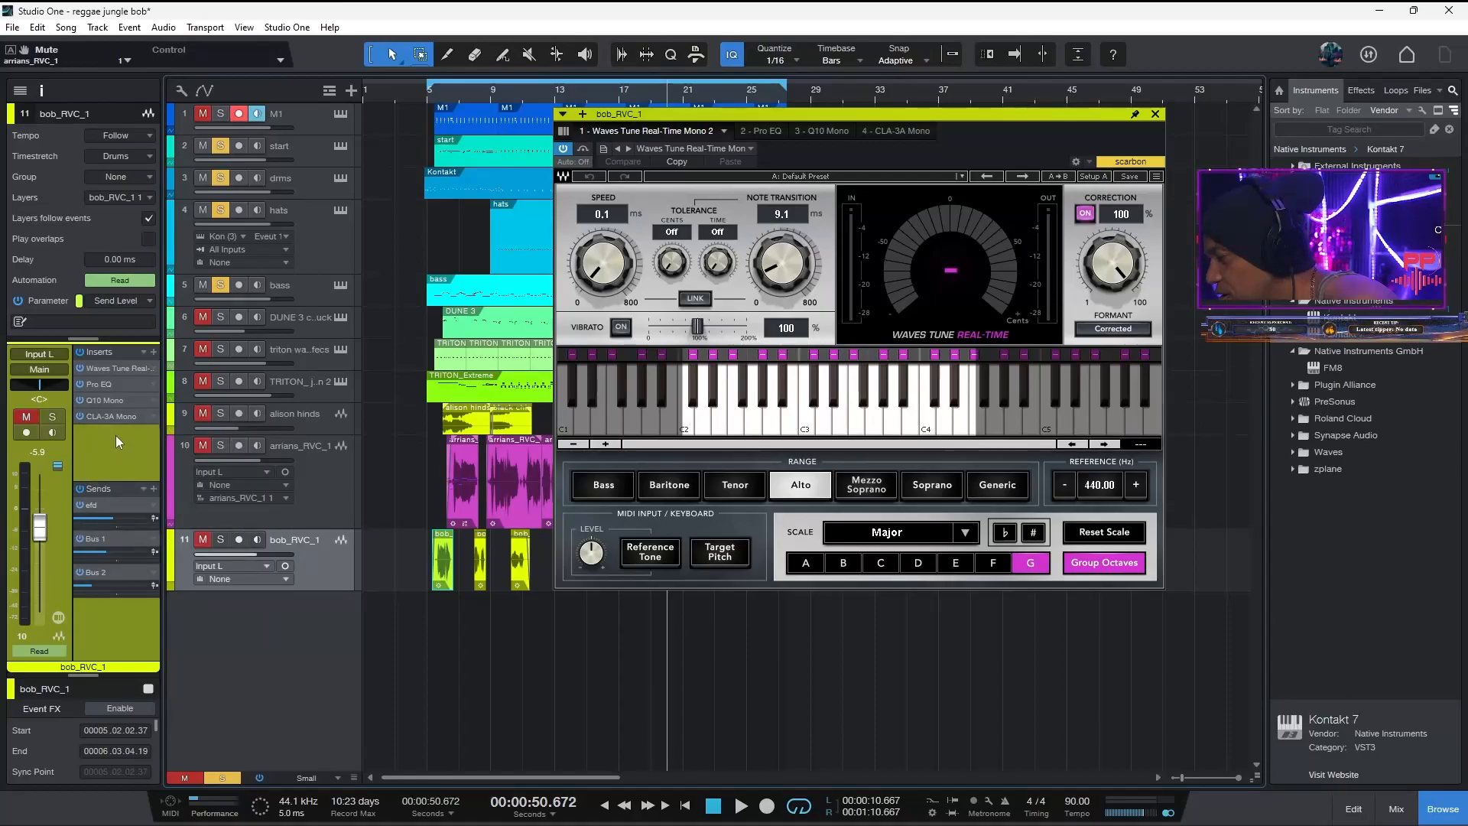
Solo and unmute the bob_RVC_1 vocal while playing the song from its first clip
{"action": "key", "text": "space"}
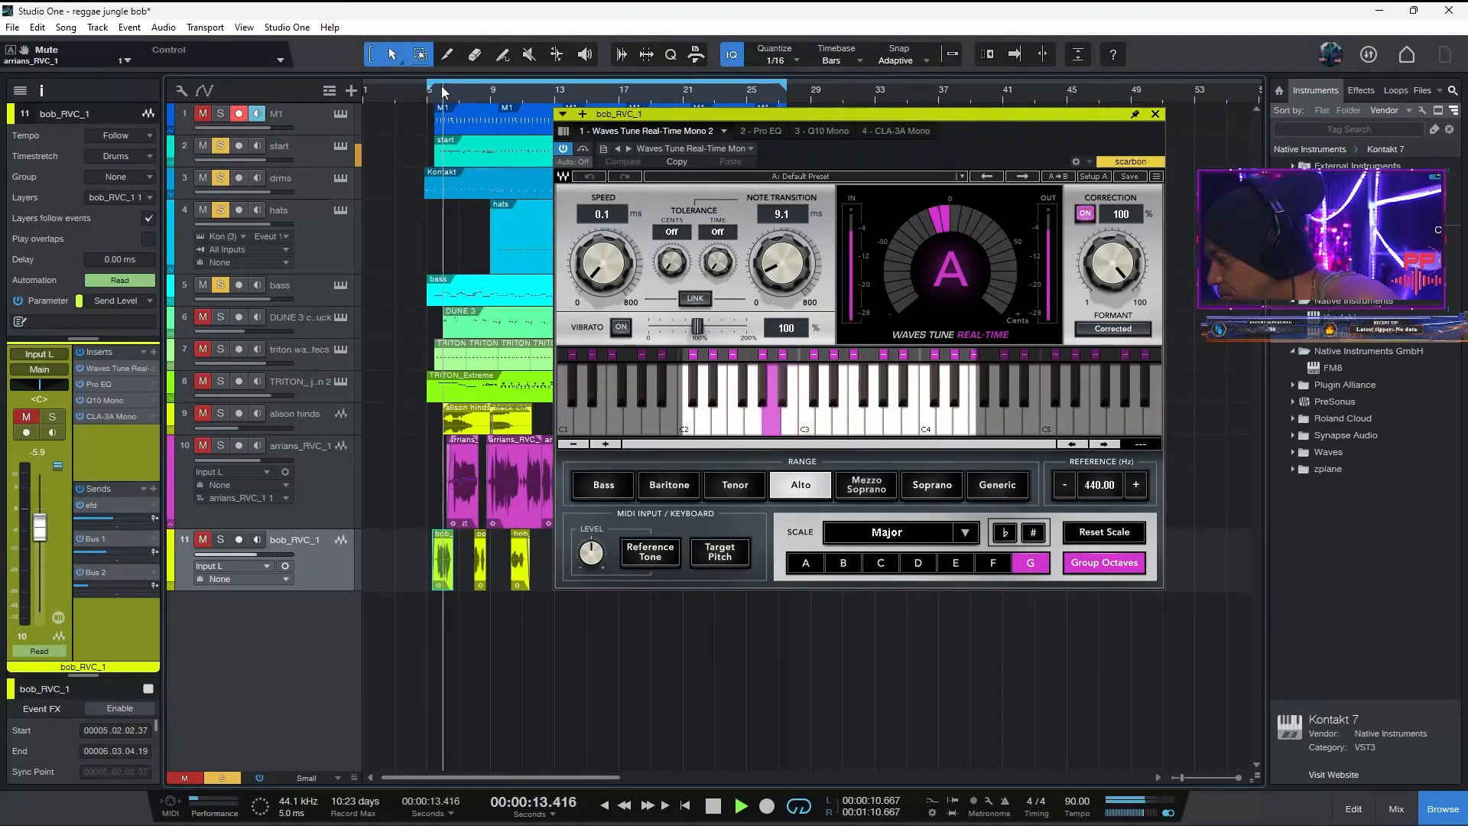
{"action": "left_click", "coordinate": [220, 540]}
{"action": "left_click", "coordinate": [203, 540]}
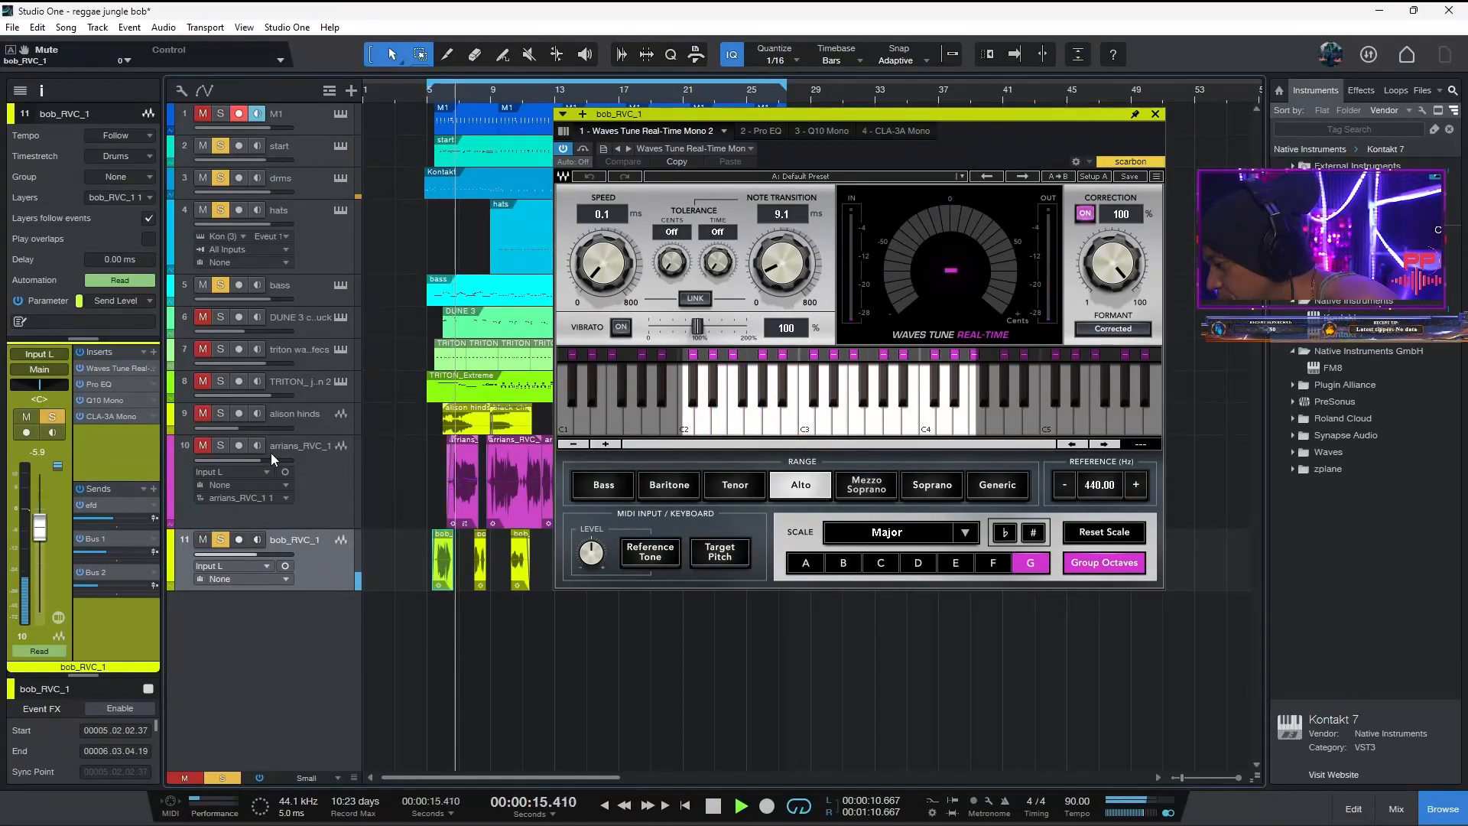
Replay the bob_RVC_1 vocal from its first clip and close its Waves Tune Real-Time window
{"action": "left_click", "coordinate": [439, 94]}
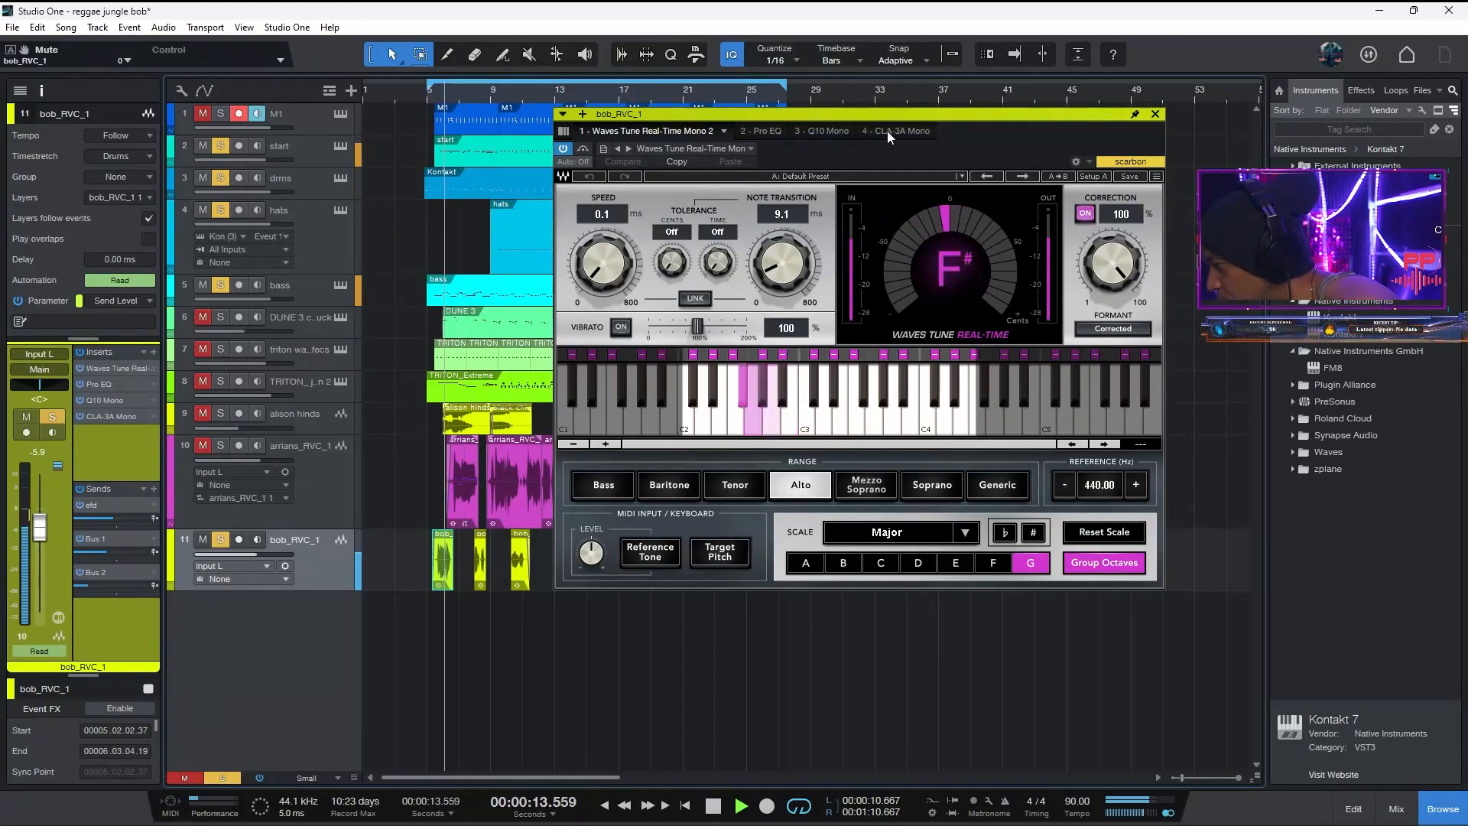
{"action": "left_click", "coordinate": [1155, 114]}
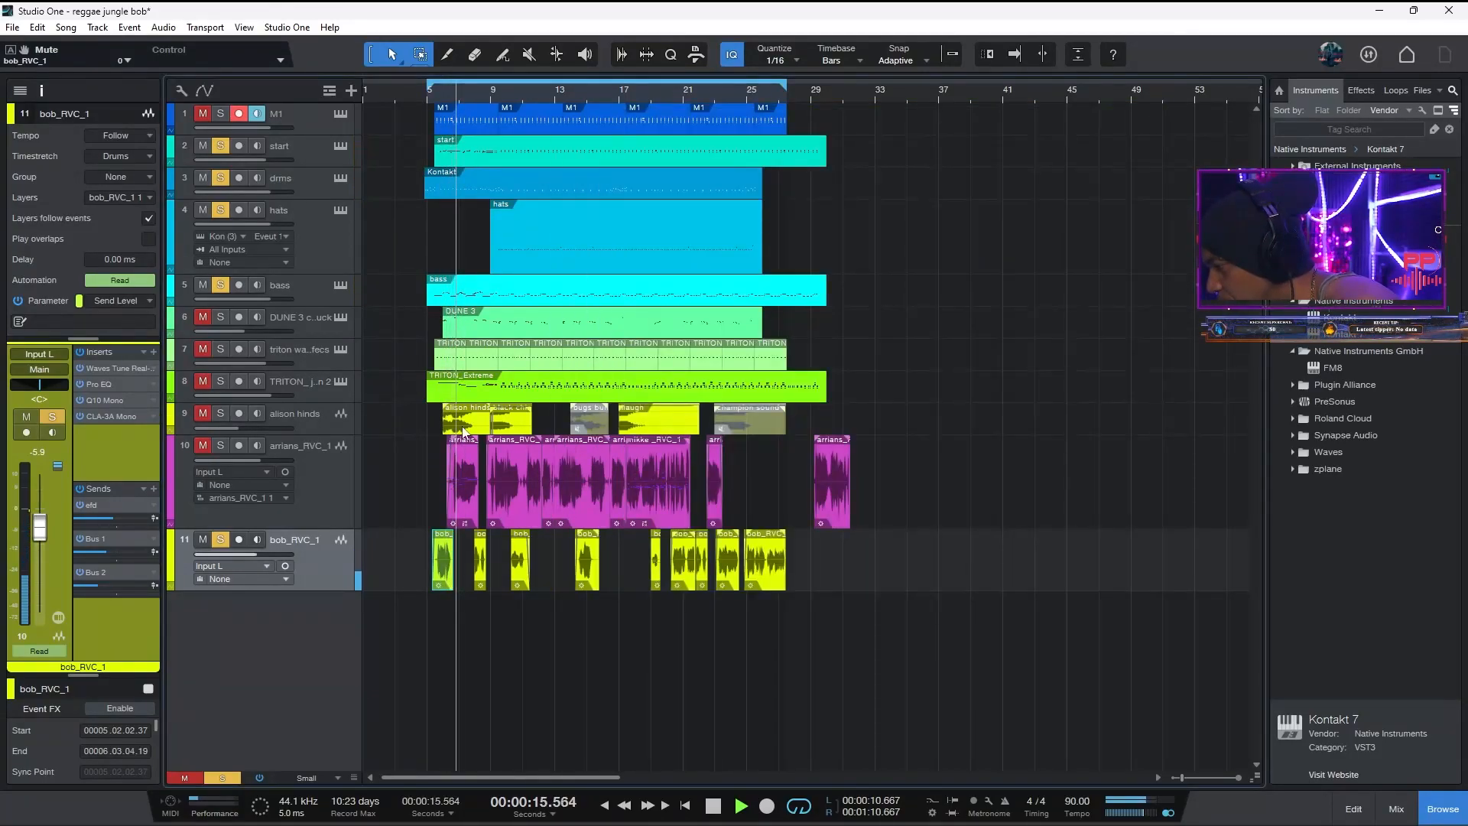
Unmute and solo M1, play the bob_RVC_1 vocal from near bar 20, and unsolo and mute M1 again
{"action": "left_click", "coordinate": [202, 114]}
{"action": "left_click", "coordinate": [220, 114]}
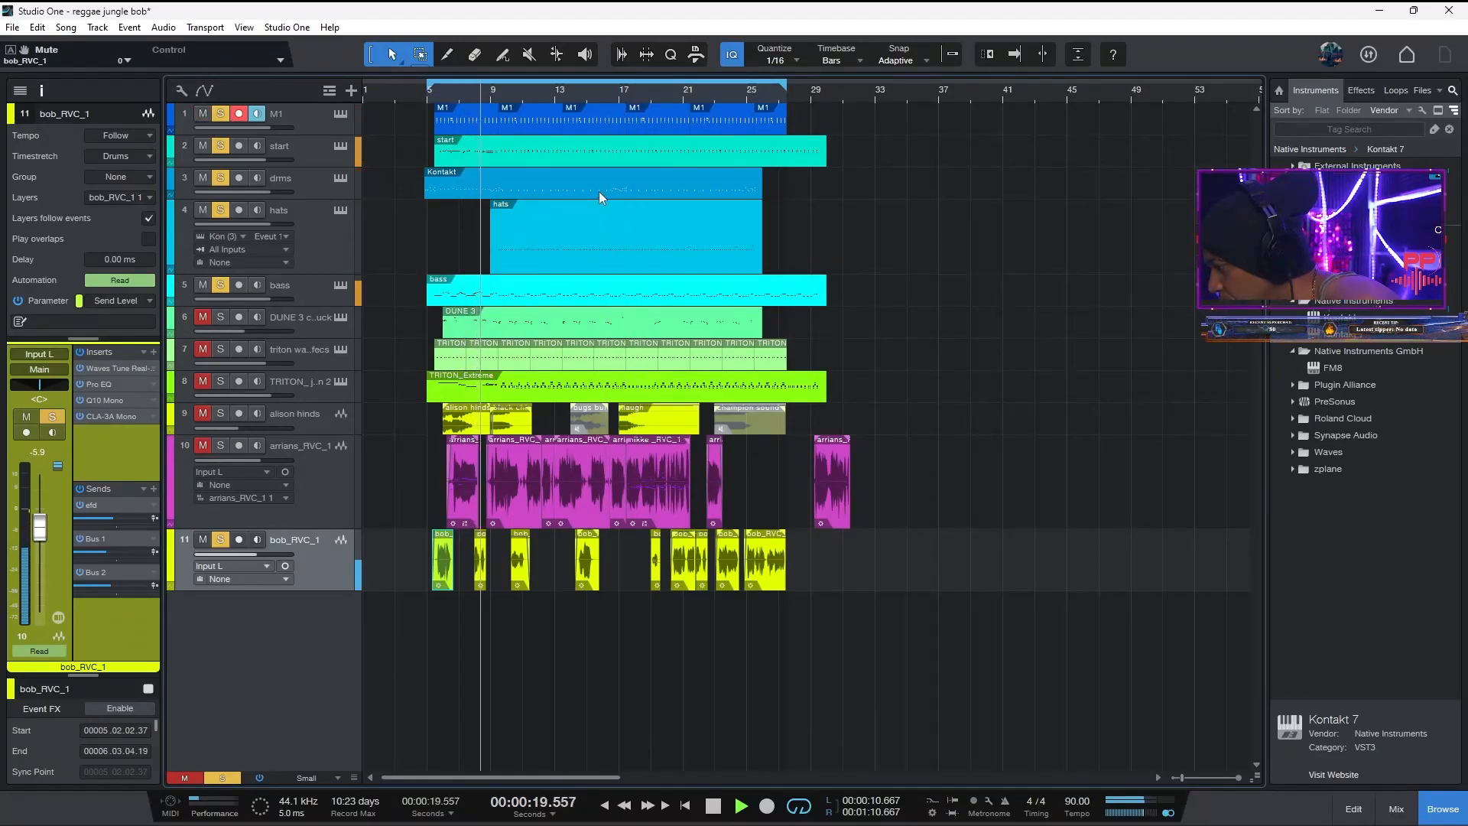
{"action": "left_click", "coordinate": [667, 97]}
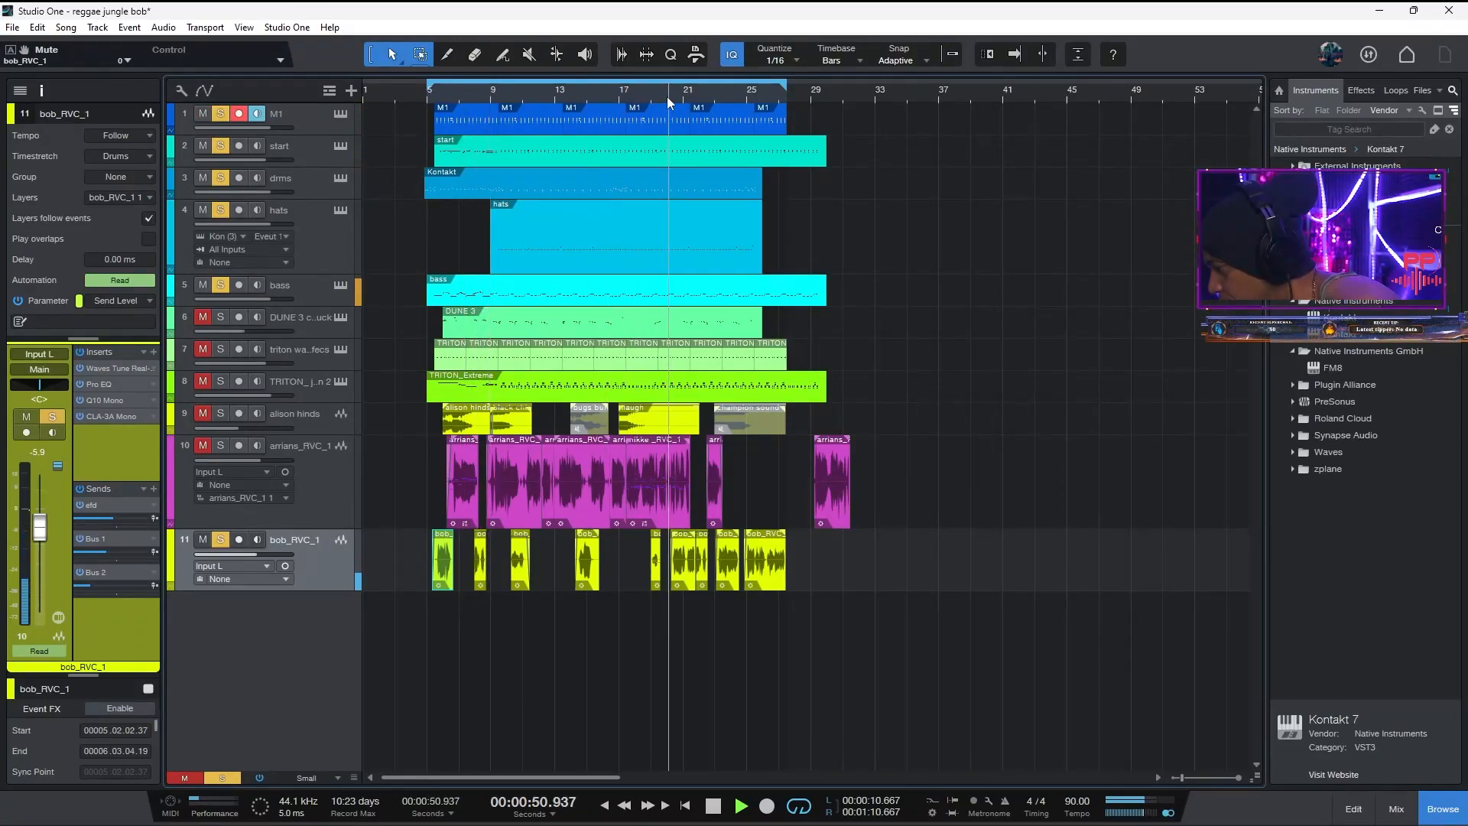
{"action": "left_click", "coordinate": [220, 114]}
{"action": "left_click", "coordinate": [202, 114]}
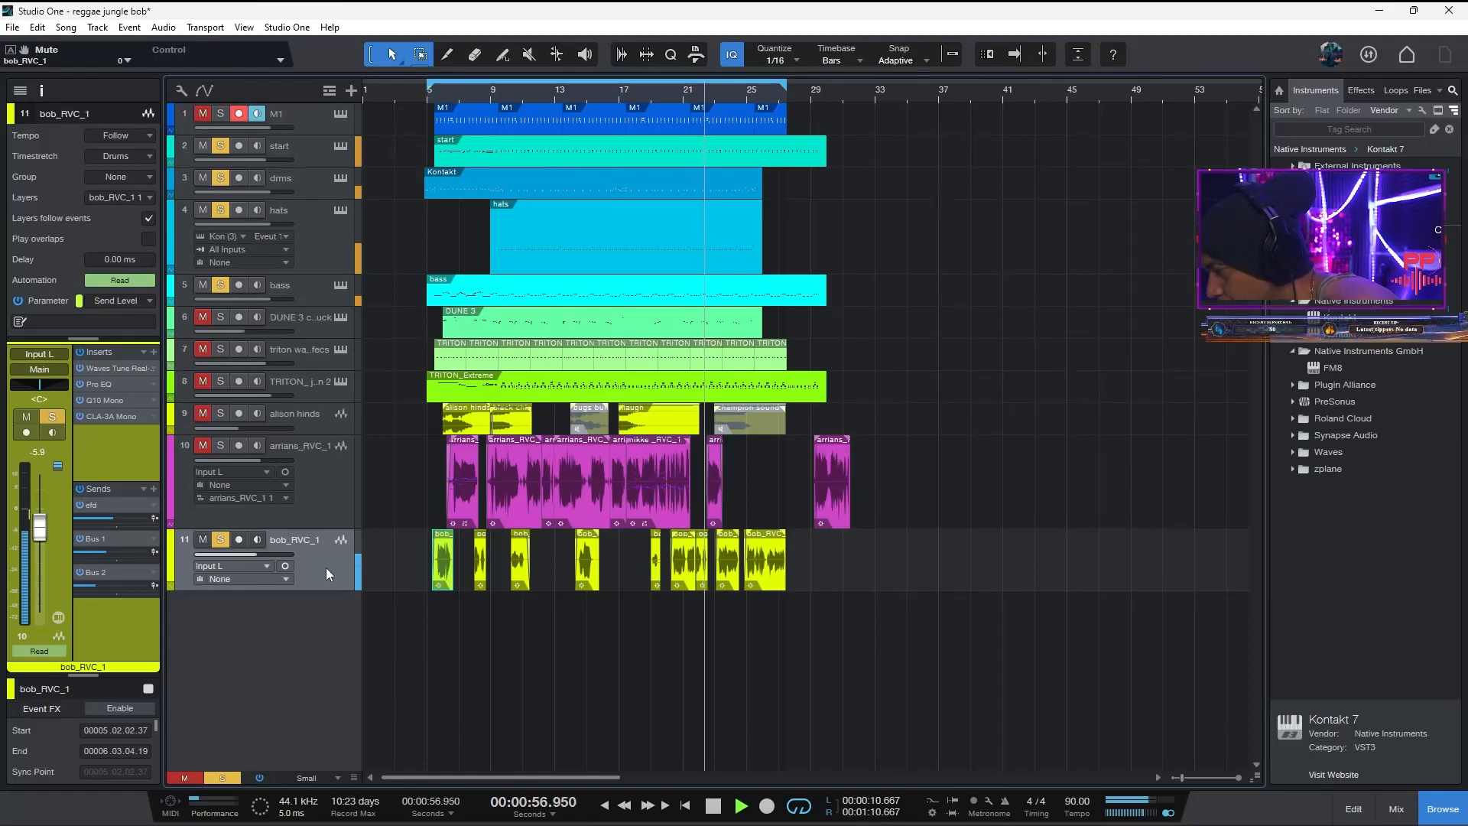
Open the Pro EQ on bob_RVC_1 and bypass it to hear the vocal without equalization
{"action": "left_click", "coordinate": [95, 385]}
{"action": "left_click_drag", "start_coordinate": [603, 107], "coordinate": [853, 107]}
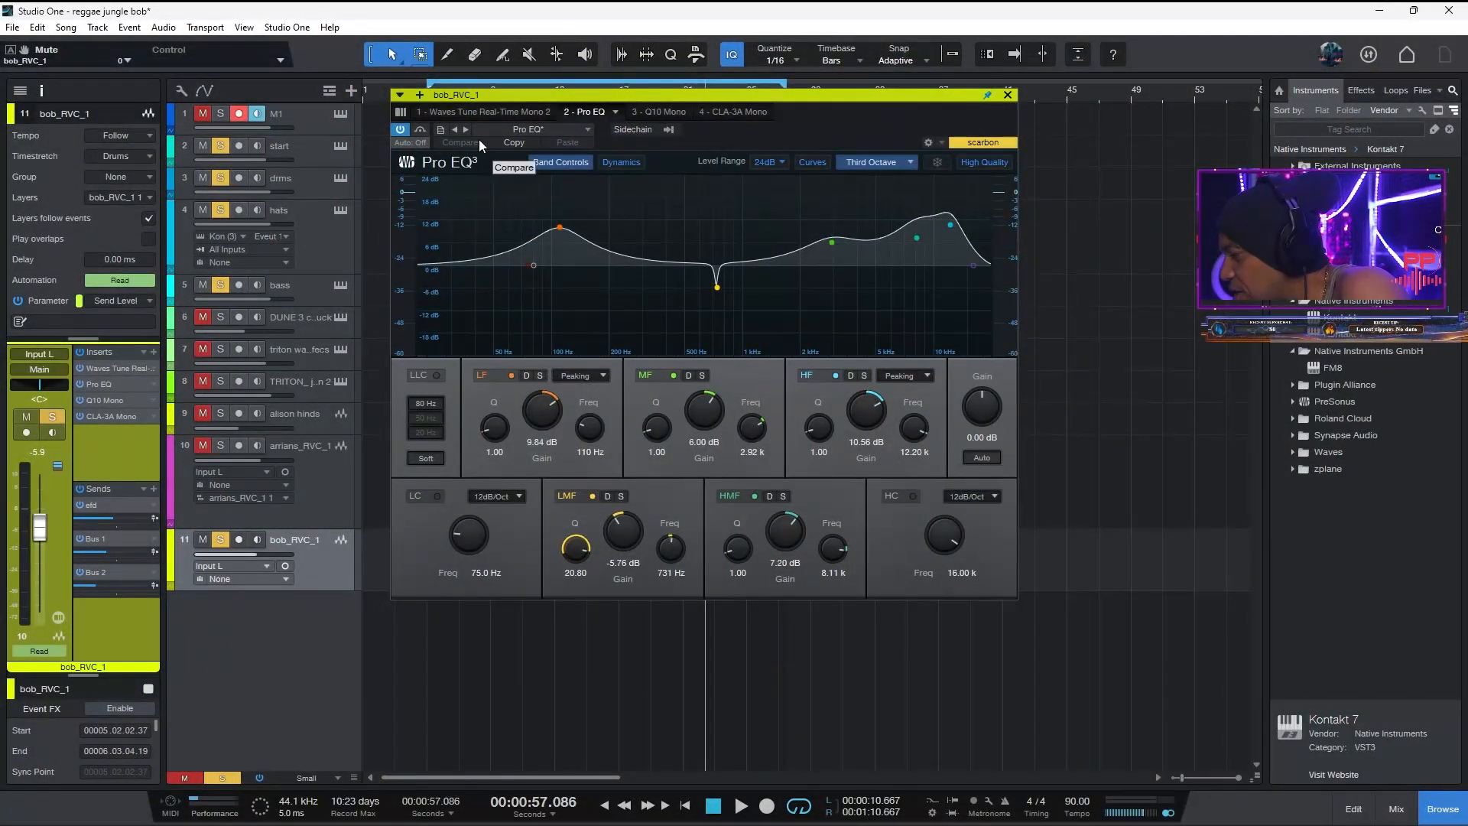
{"action": "key", "text": "space"}
{"action": "left_click", "coordinate": [420, 130]}
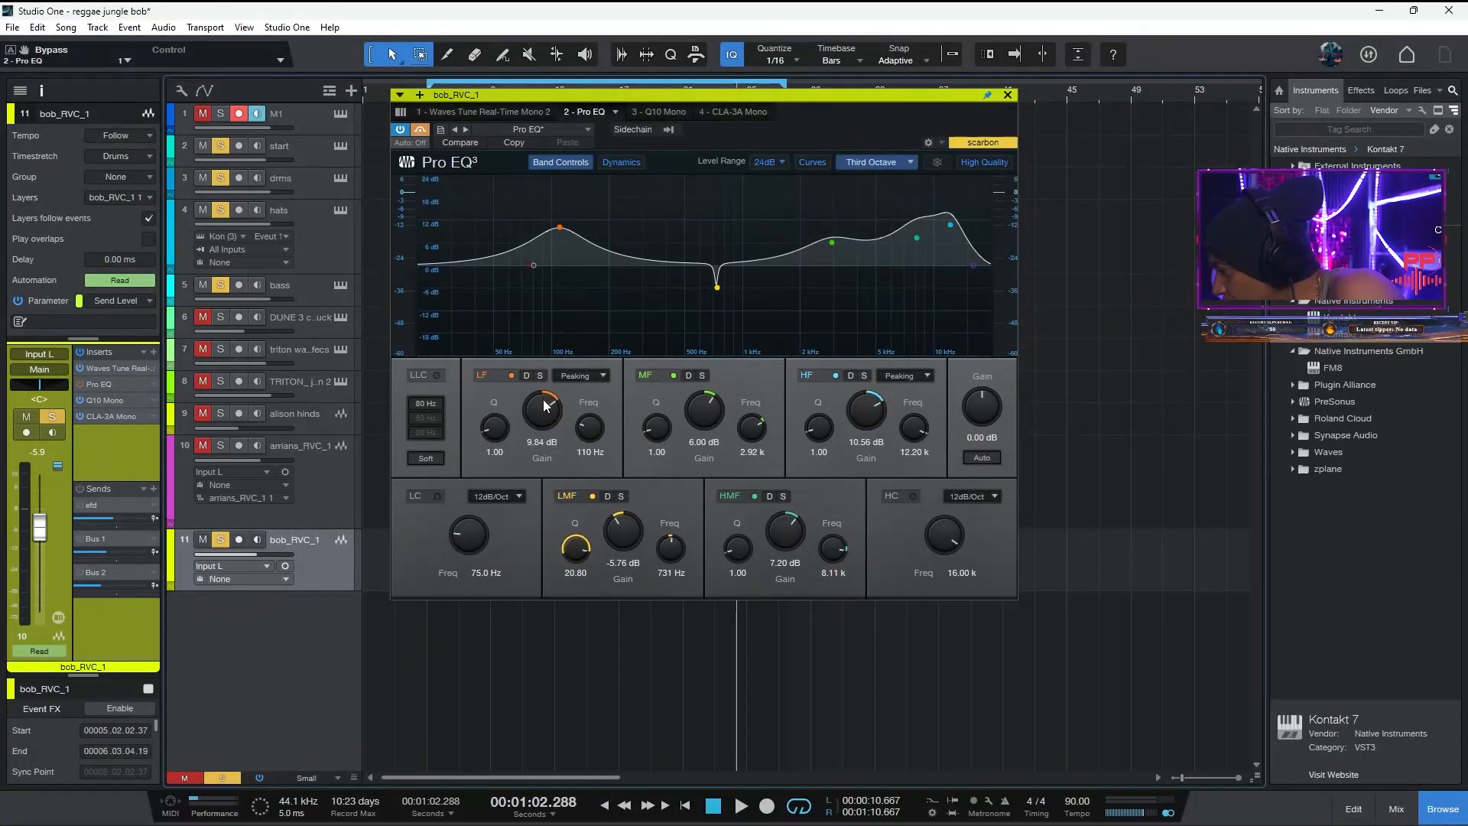
Switch off the Pro EQ's LF, LMF, MF and HF bands and play the song with only the HMF band enabled
{"action": "left_click", "coordinate": [511, 375]}
{"action": "left_click", "coordinate": [593, 496]}
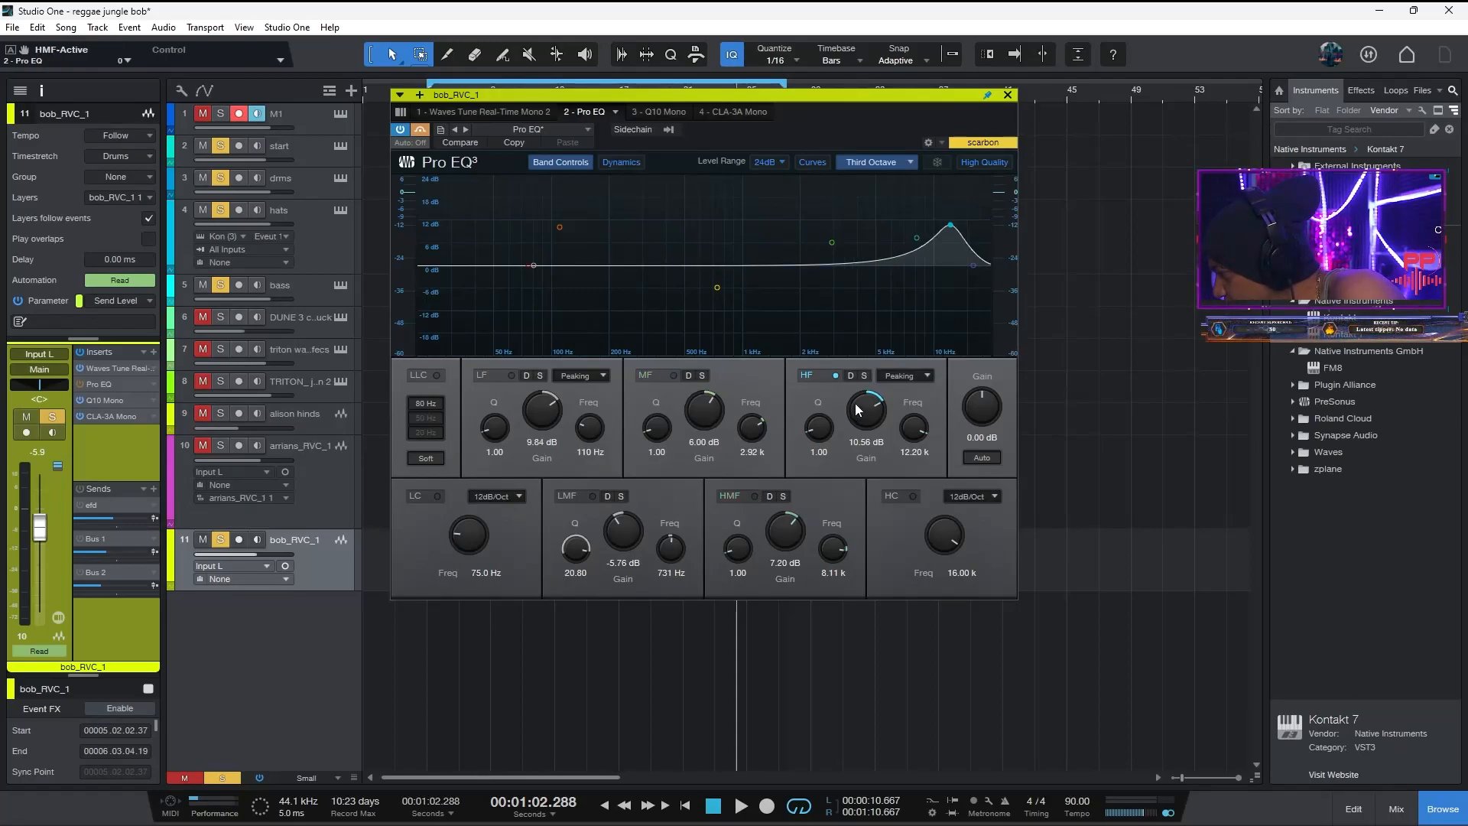
{"action": "left_click", "coordinate": [771, 497]}
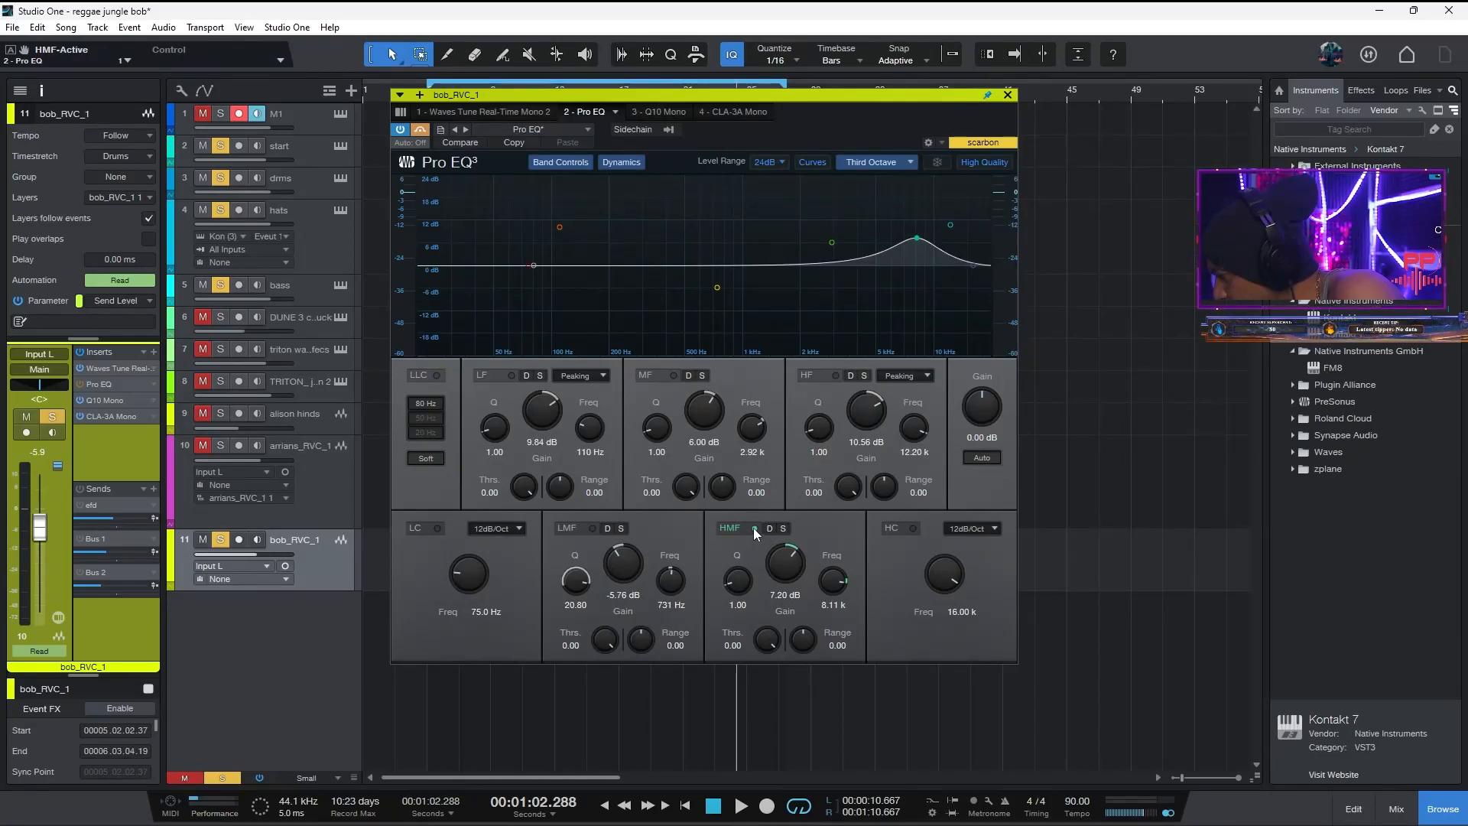
{"action": "key", "text": "space"}
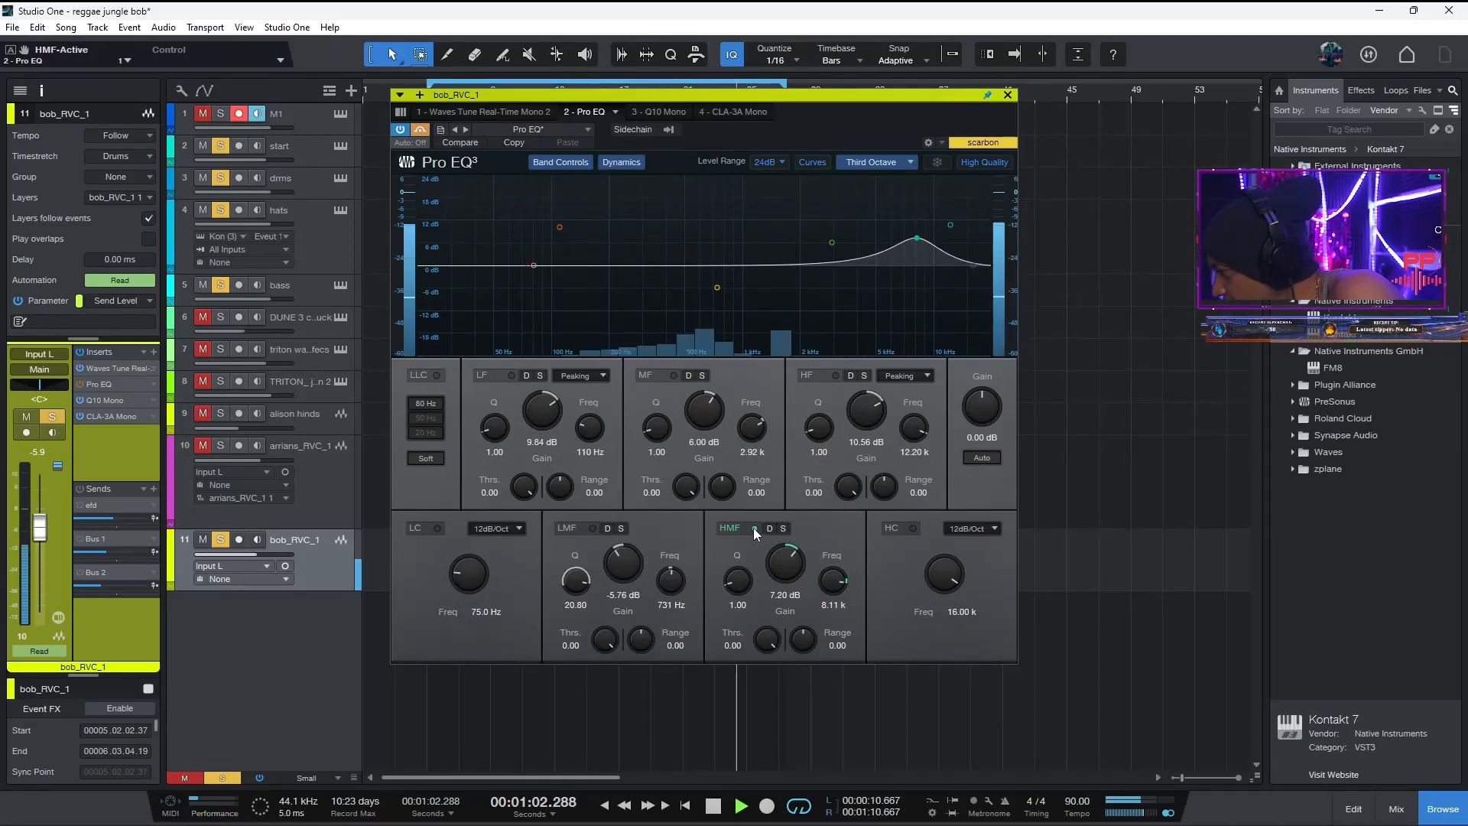
Enable the Pro EQ's HF and MF bands while replaying the bob_RVC_1 vocal from near bar 20
{"action": "left_click_drag", "start_coordinate": [698, 97], "coordinate": [685, 69]}
{"action": "left_click", "coordinate": [667, 99]}
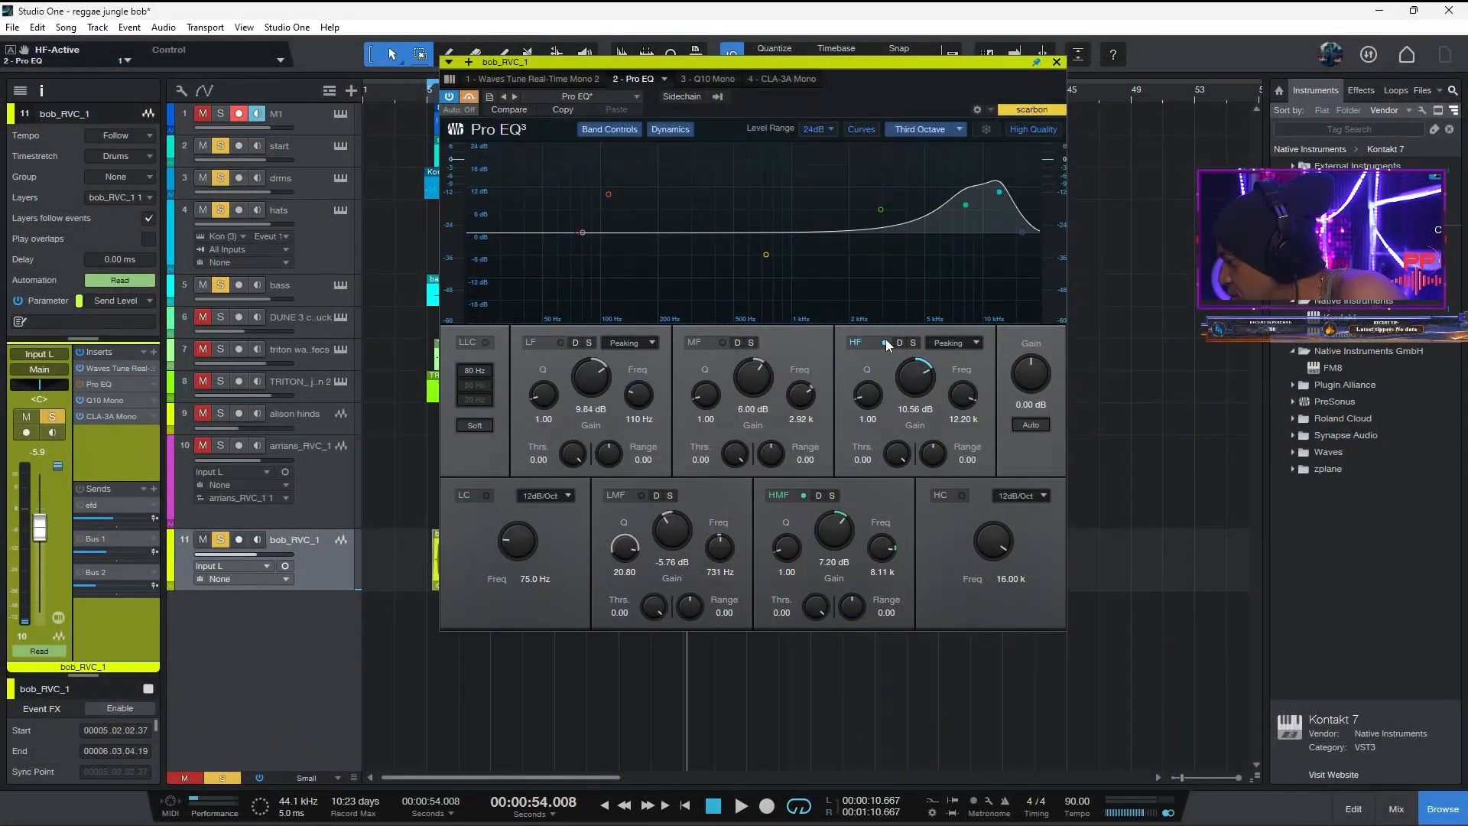
{"action": "key", "text": "space"}
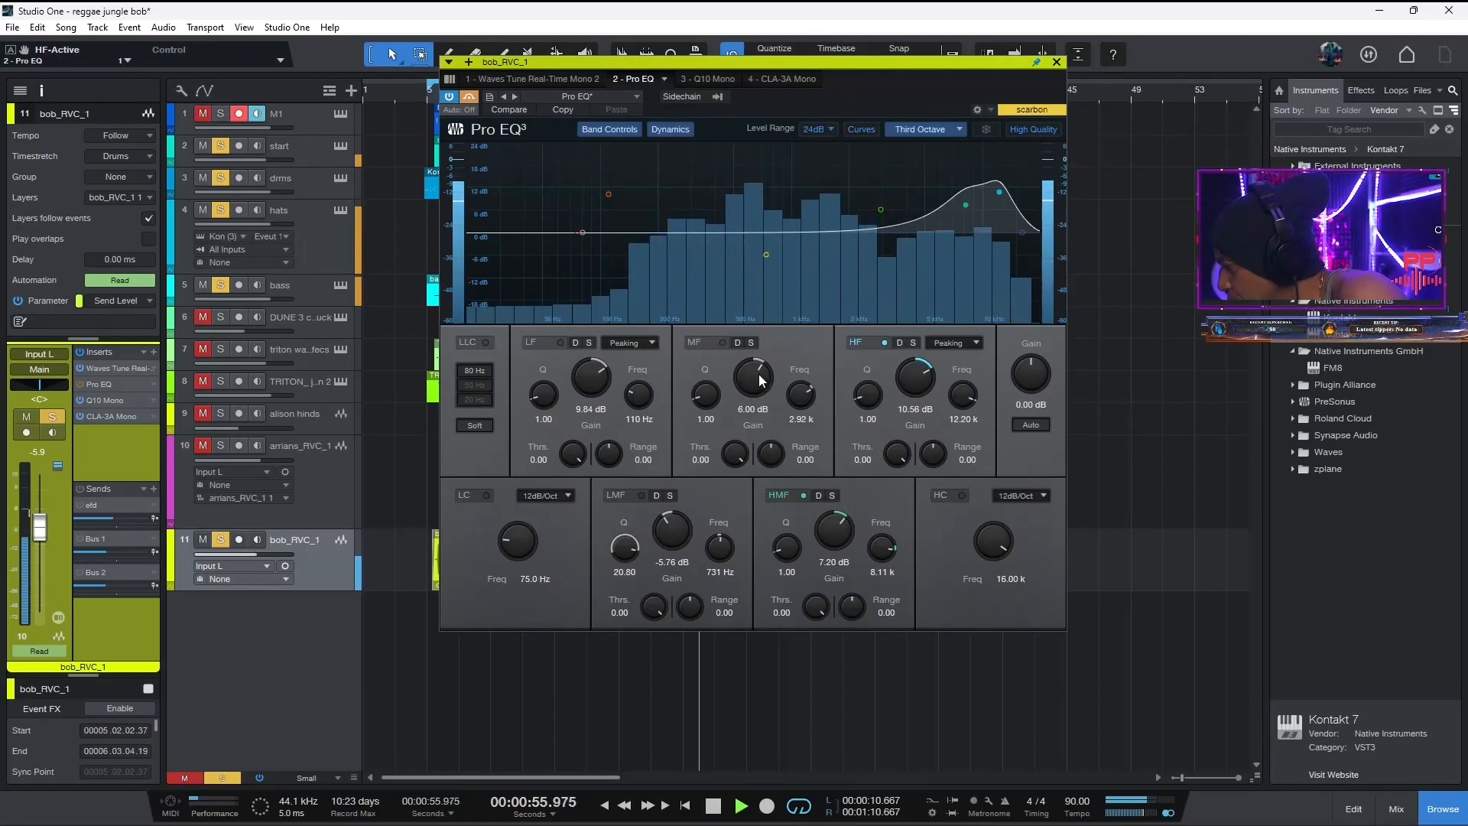
{"action": "key", "text": "space"}
{"action": "left_click", "coordinate": [731, 344]}
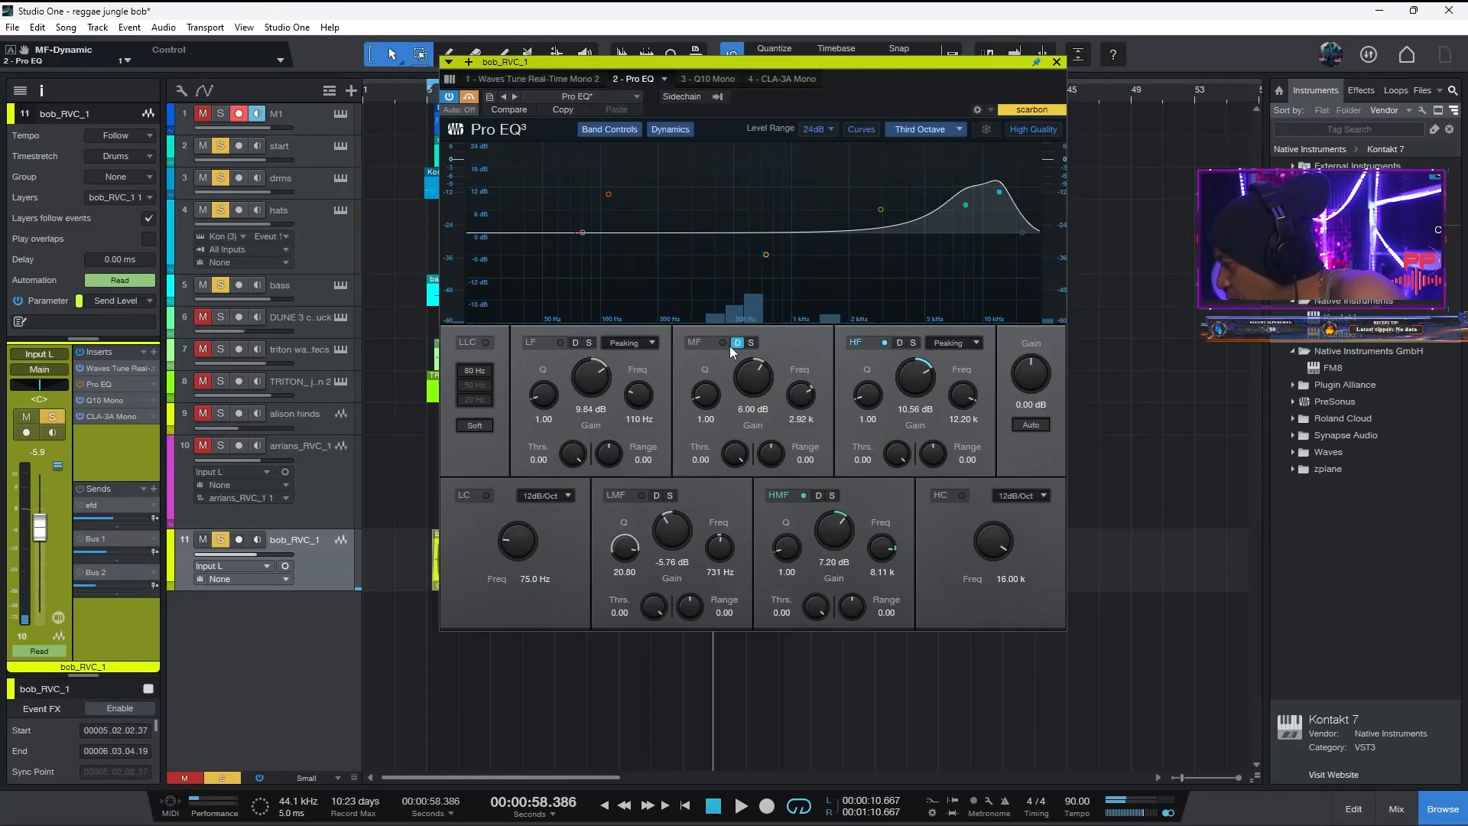
{"action": "left_click", "coordinate": [721, 344]}
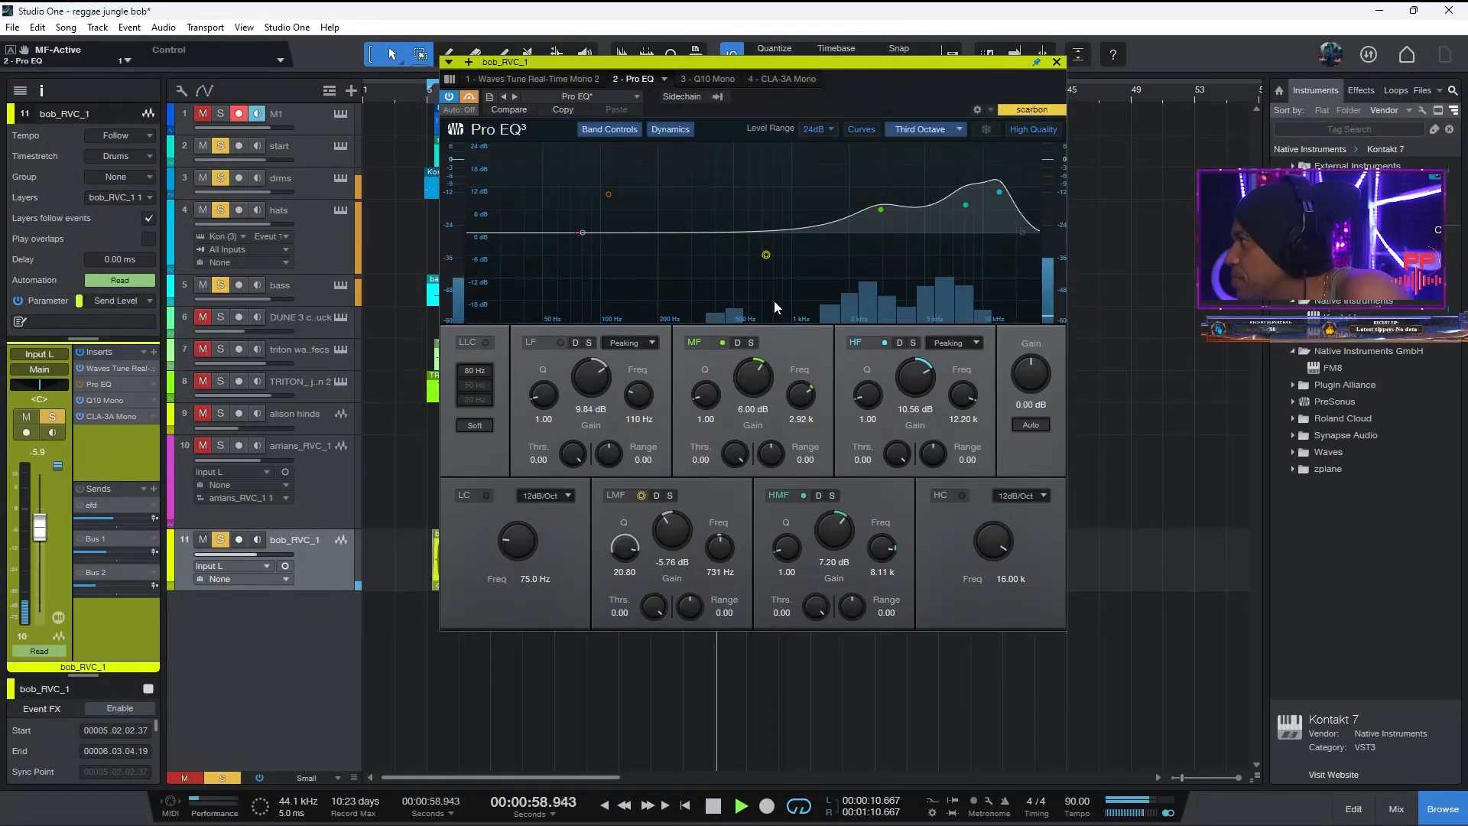
Take the Pro EQ out of bypass and switch off its MF, HF and HMF bands
{"action": "left_click", "coordinate": [470, 97]}
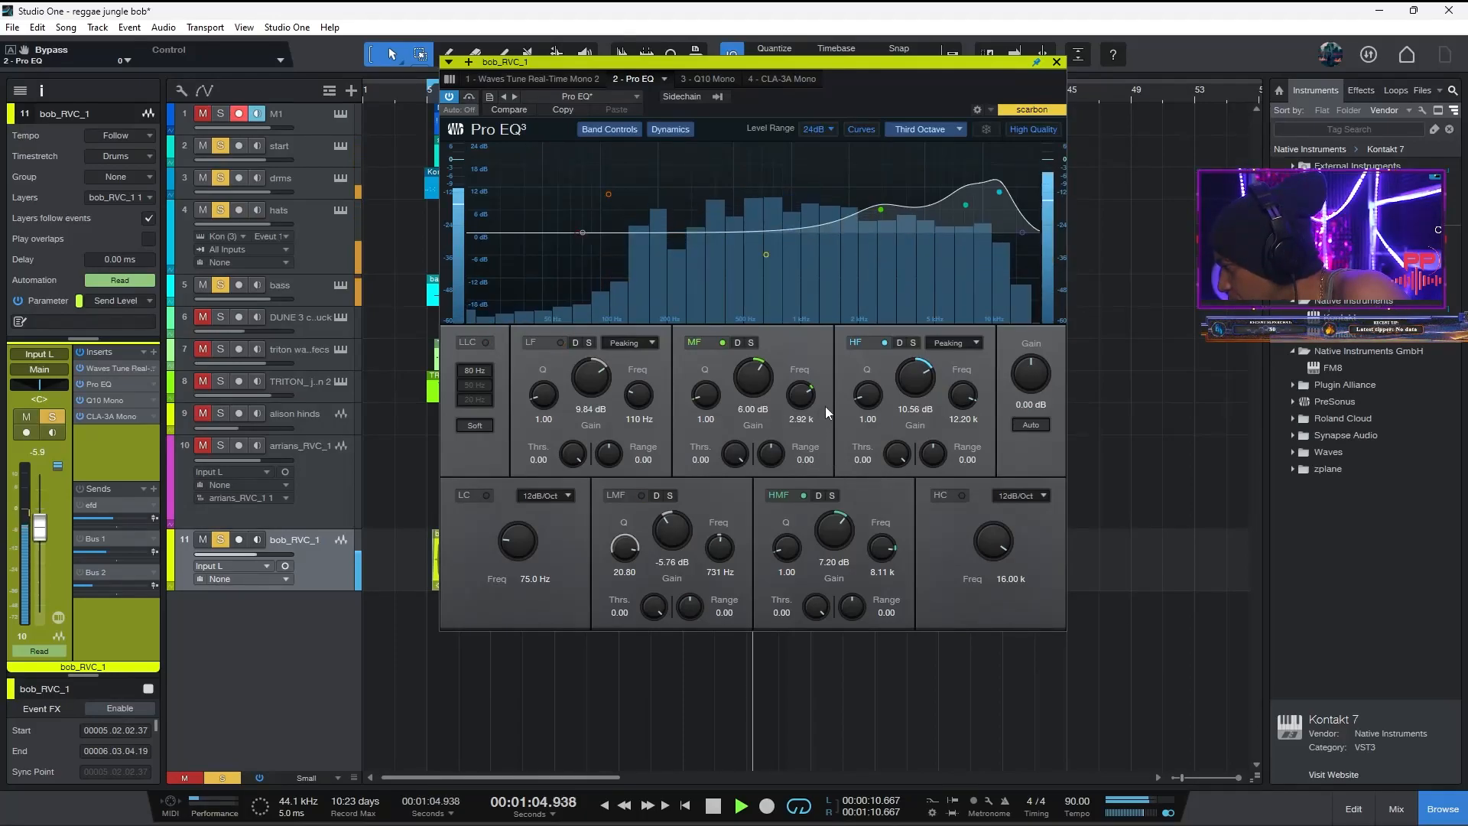
{"action": "left_click", "coordinate": [723, 346]}
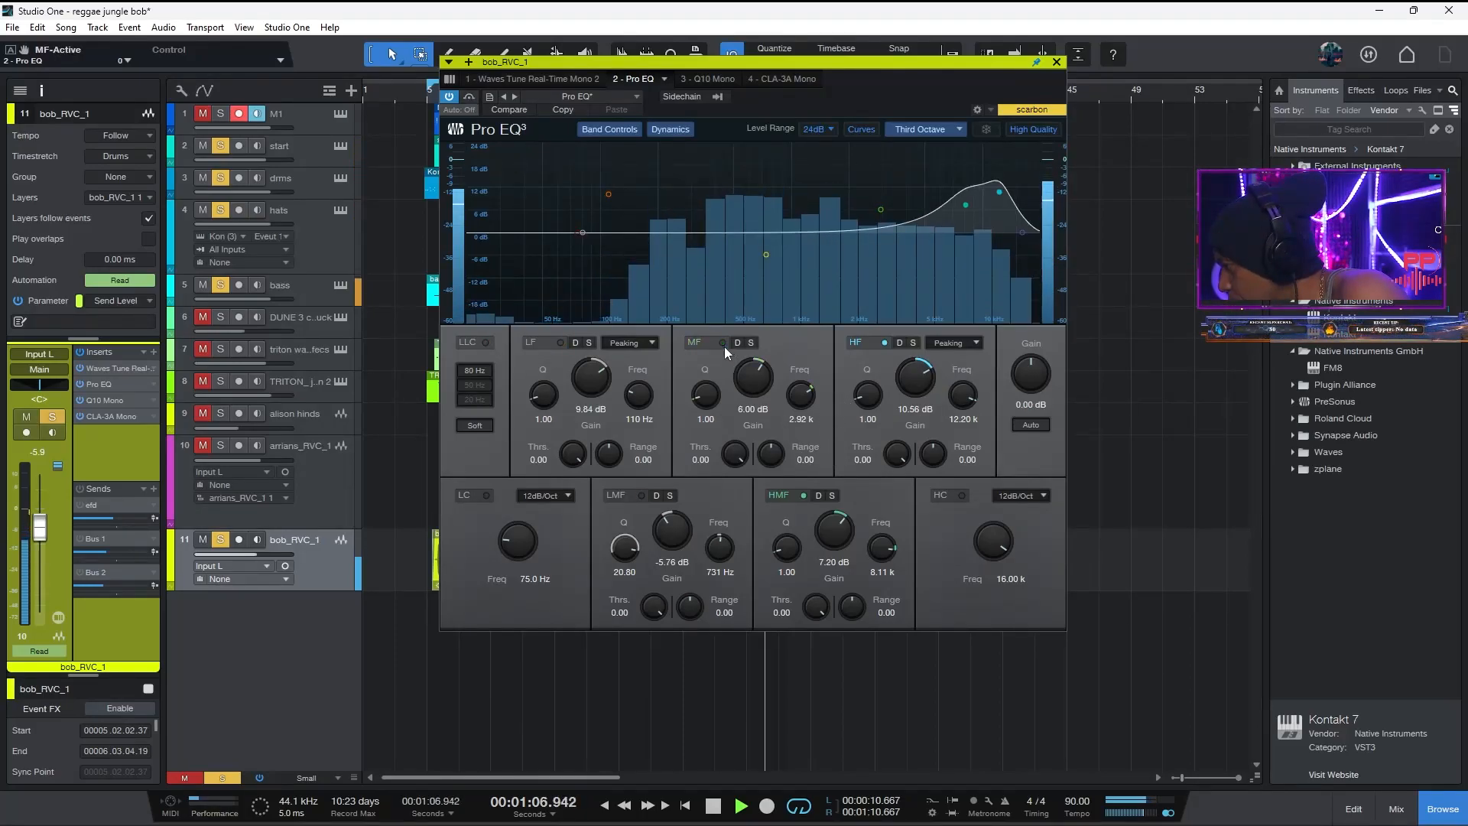
{"action": "left_click", "coordinate": [885, 342]}
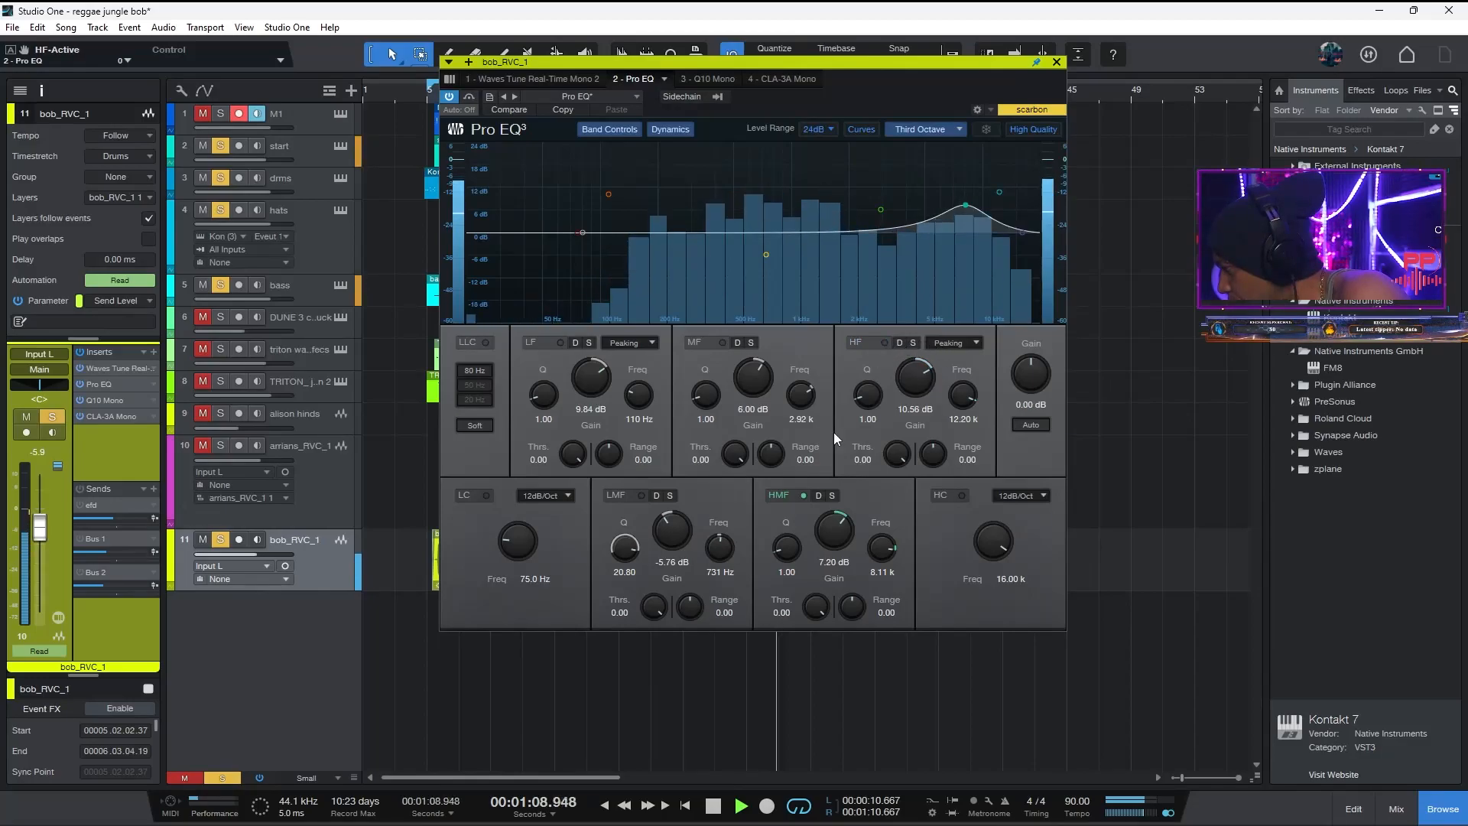
{"action": "left_click", "coordinate": [803, 495]}
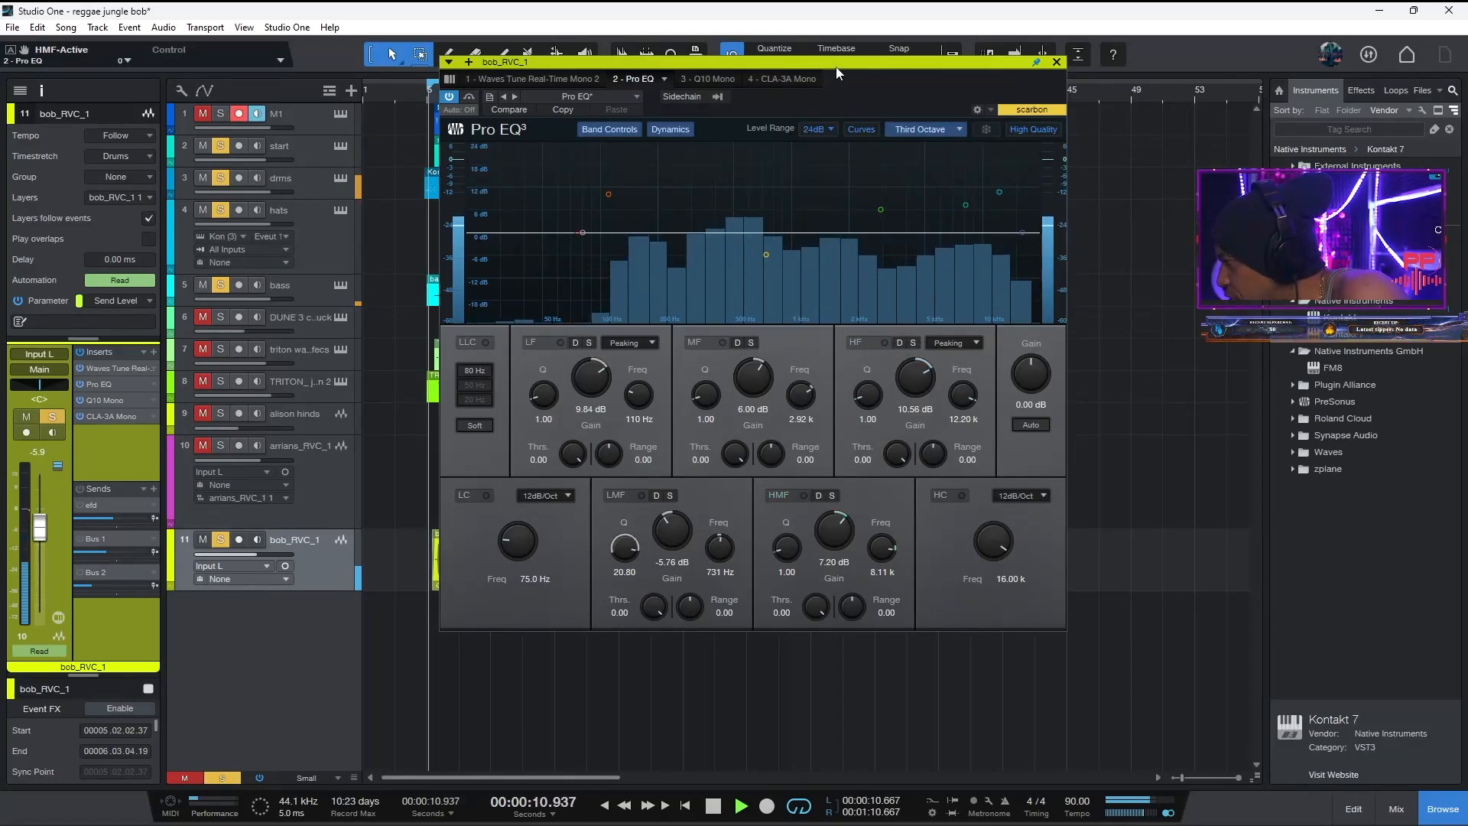
Switch the Pro EQ's HMF, HF, MF and LMF bands back on while playing the bob_RVC_1 vocal
{"action": "left_click_drag", "start_coordinate": [836, 66], "coordinate": [623, 109]}
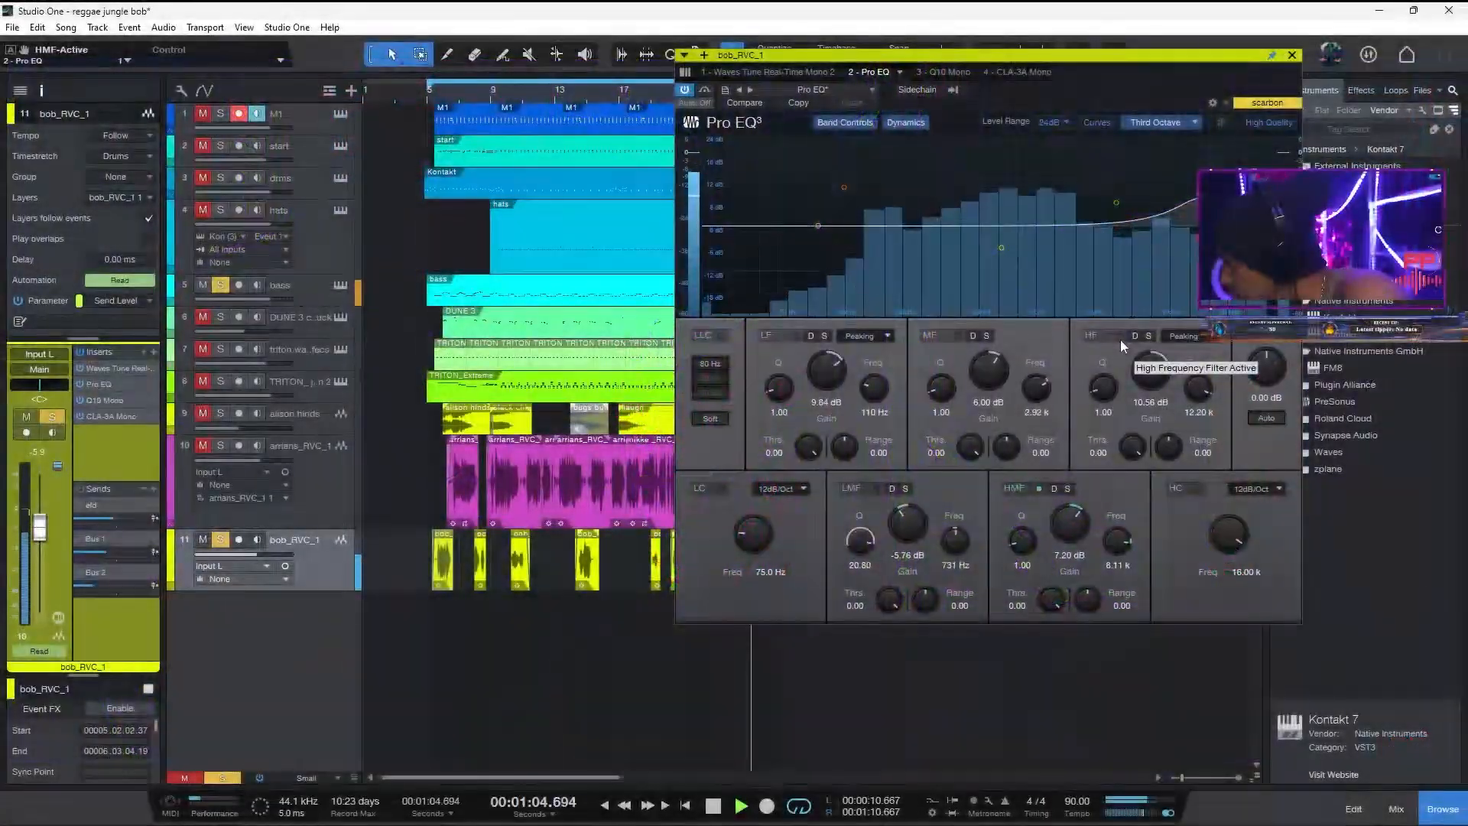
{"action": "left_click", "coordinate": [1120, 337]}
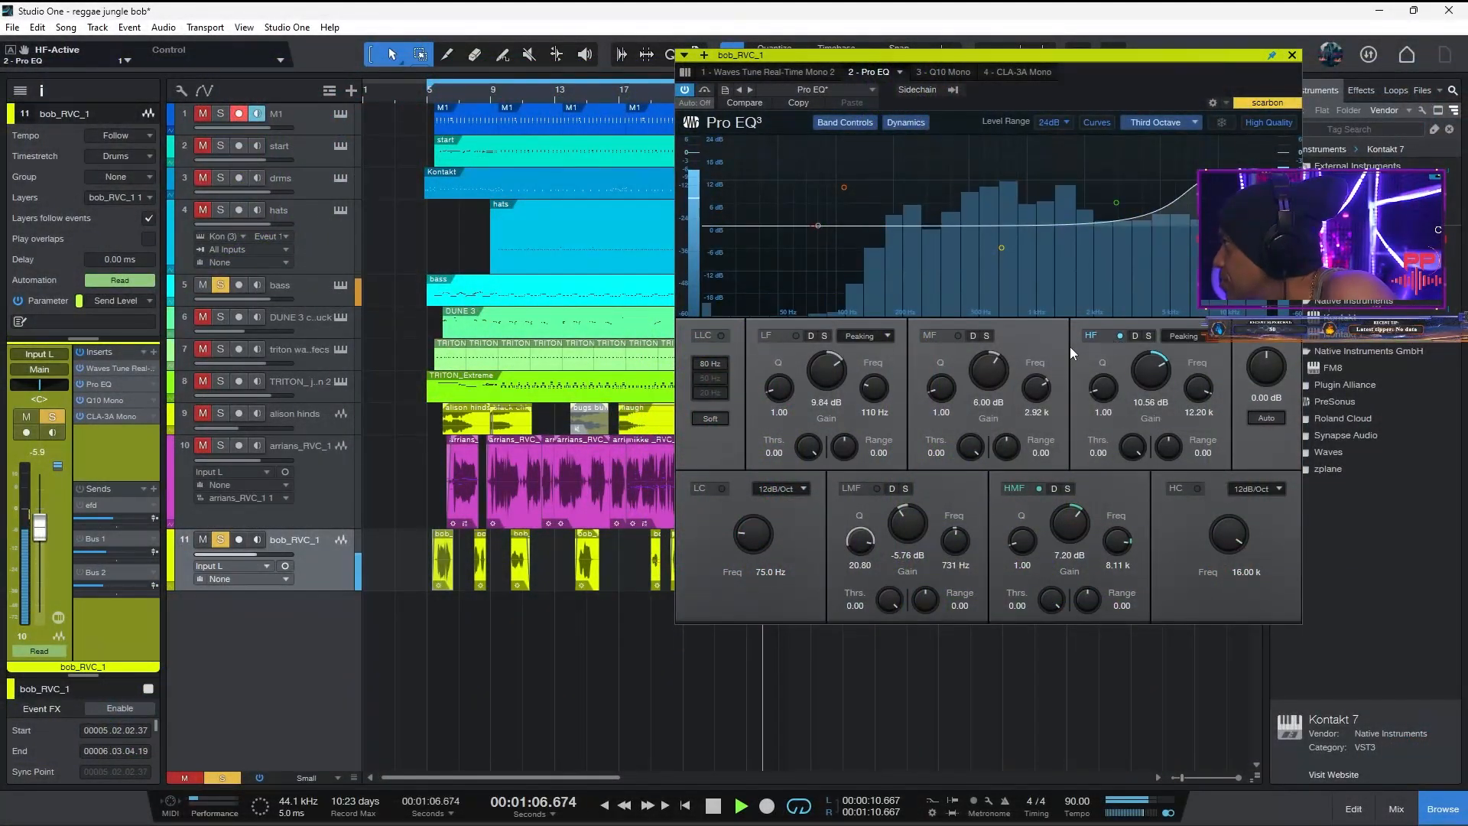
{"action": "left_click", "coordinate": [958, 337]}
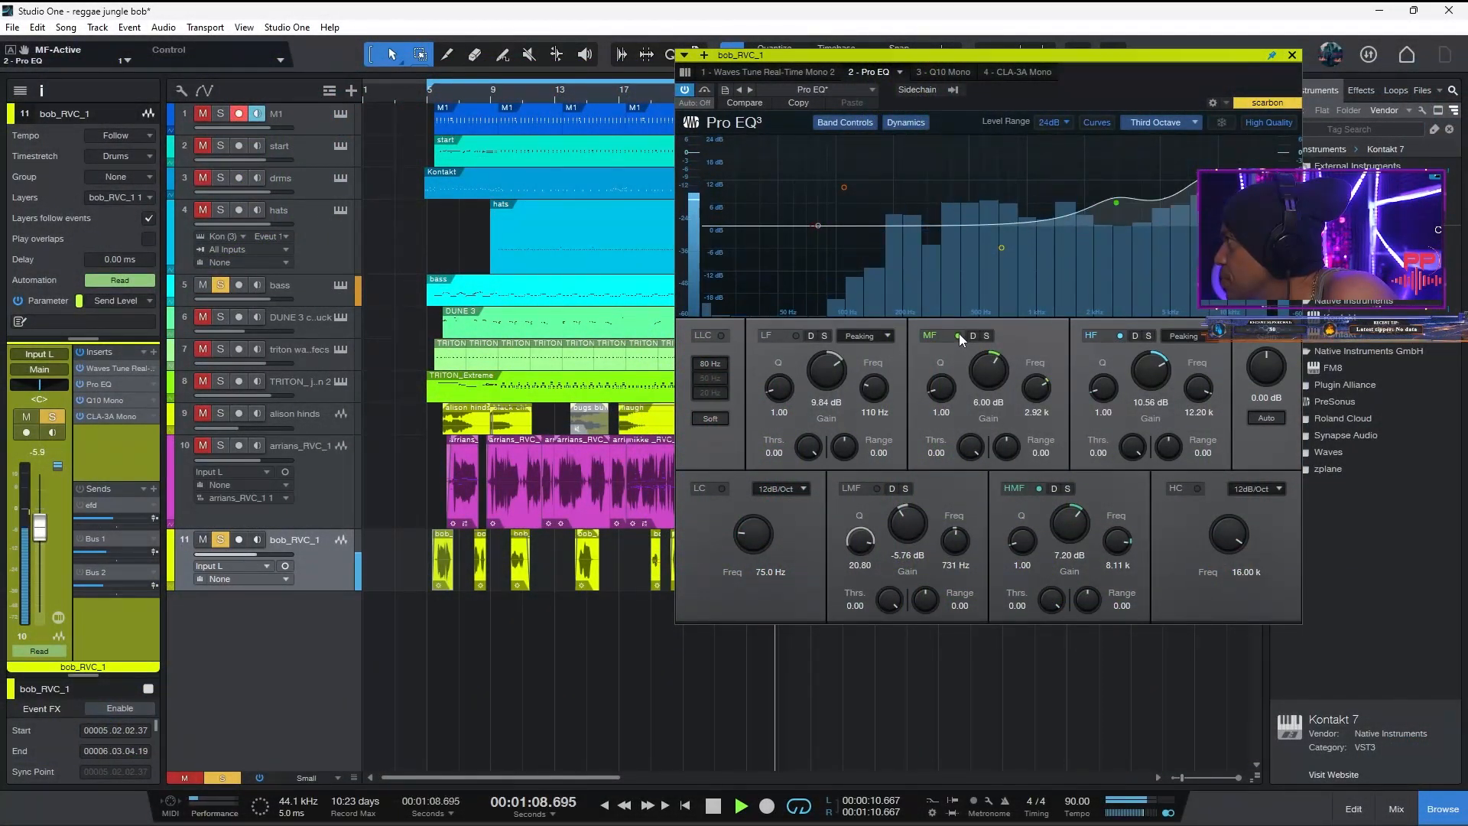
{"action": "key", "text": "space"}
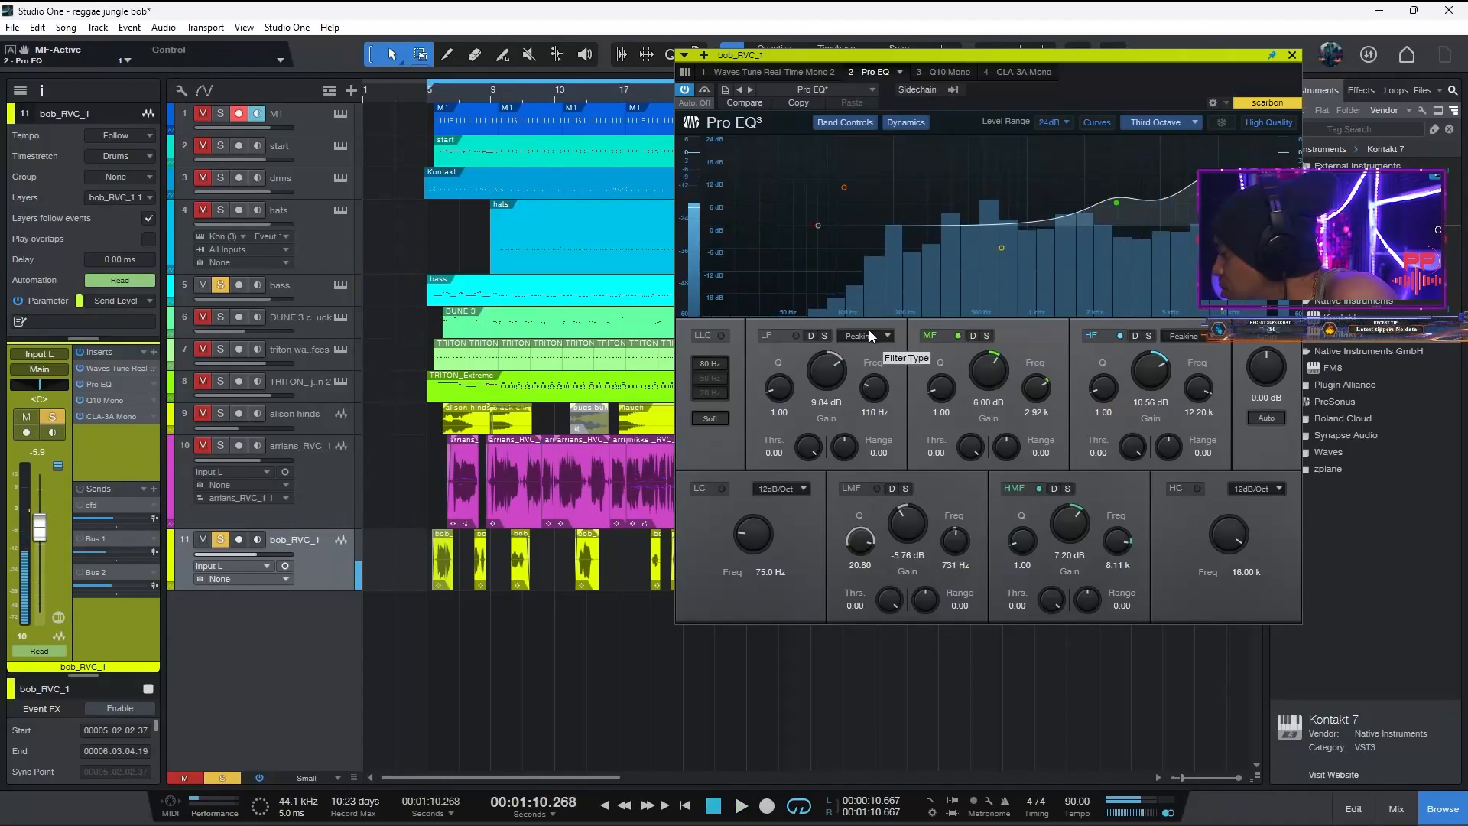
{"action": "left_click", "coordinate": [877, 488]}
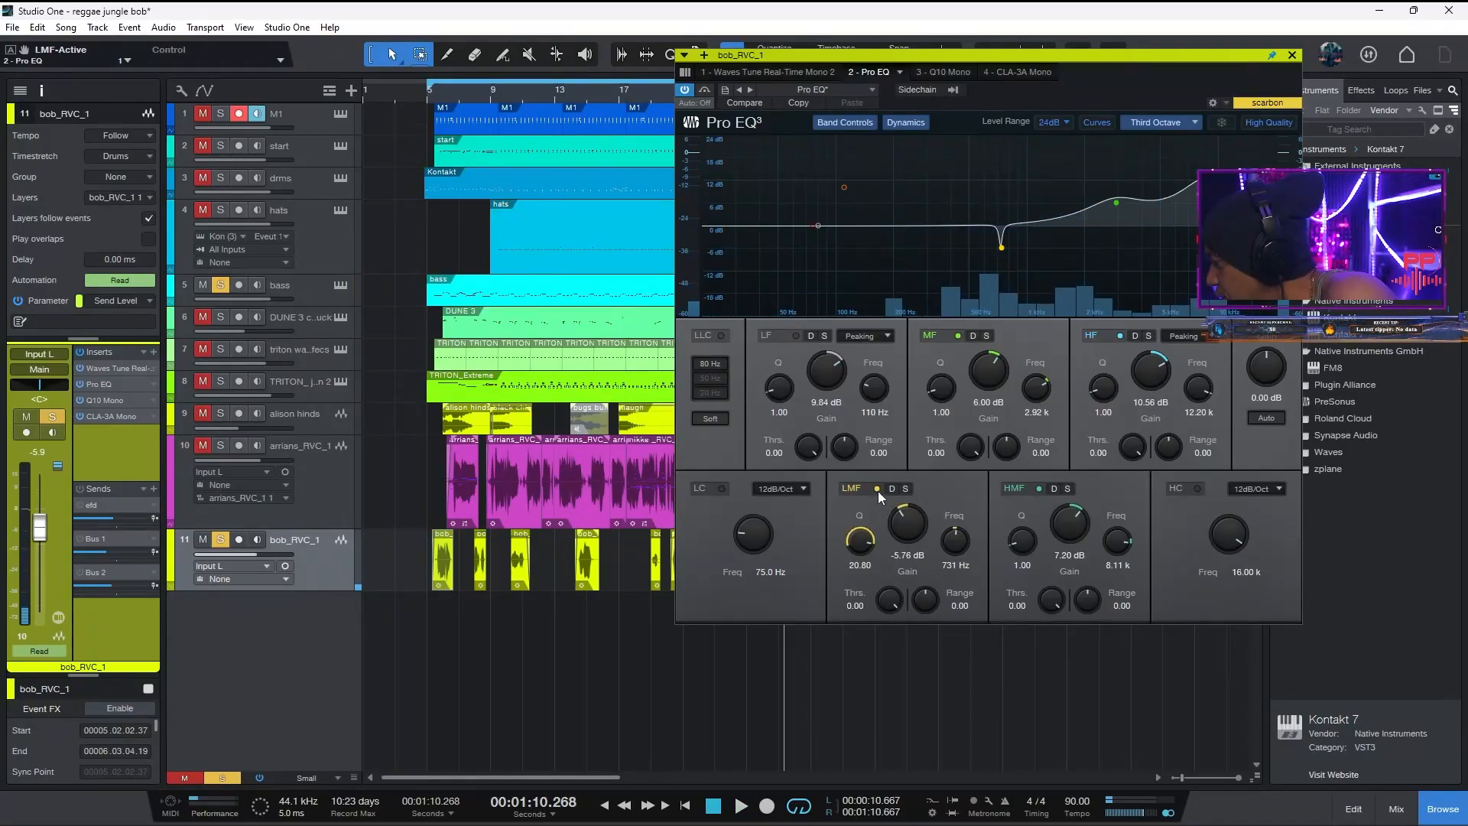
Try an LMF gain of 24 dB during playback, undo it, and switch on the Pro EQ's LF band
{"action": "left_click_drag", "start_coordinate": [962, 57], "coordinate": [1236, 57]}
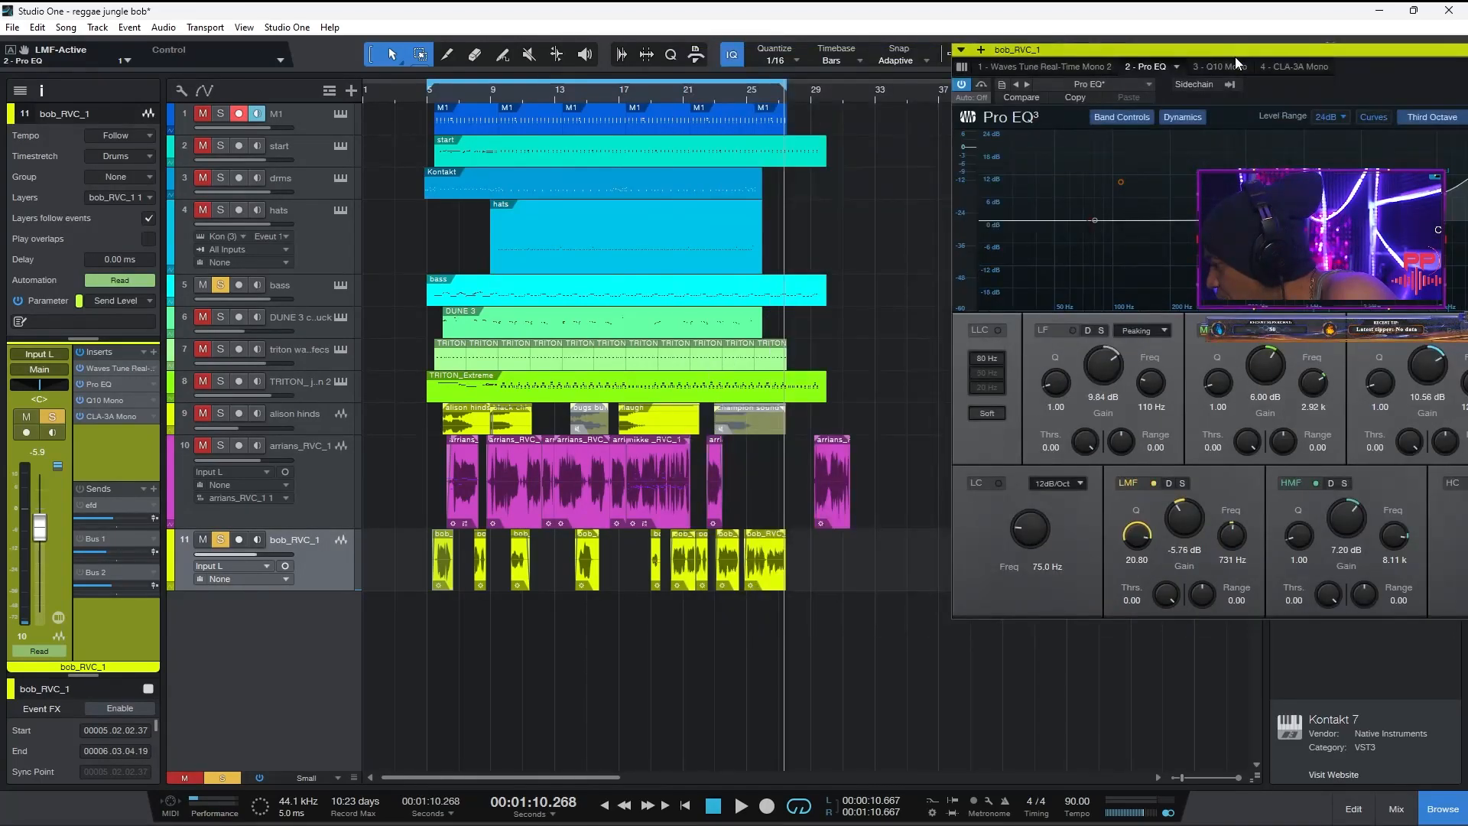
{"action": "key", "text": "space"}
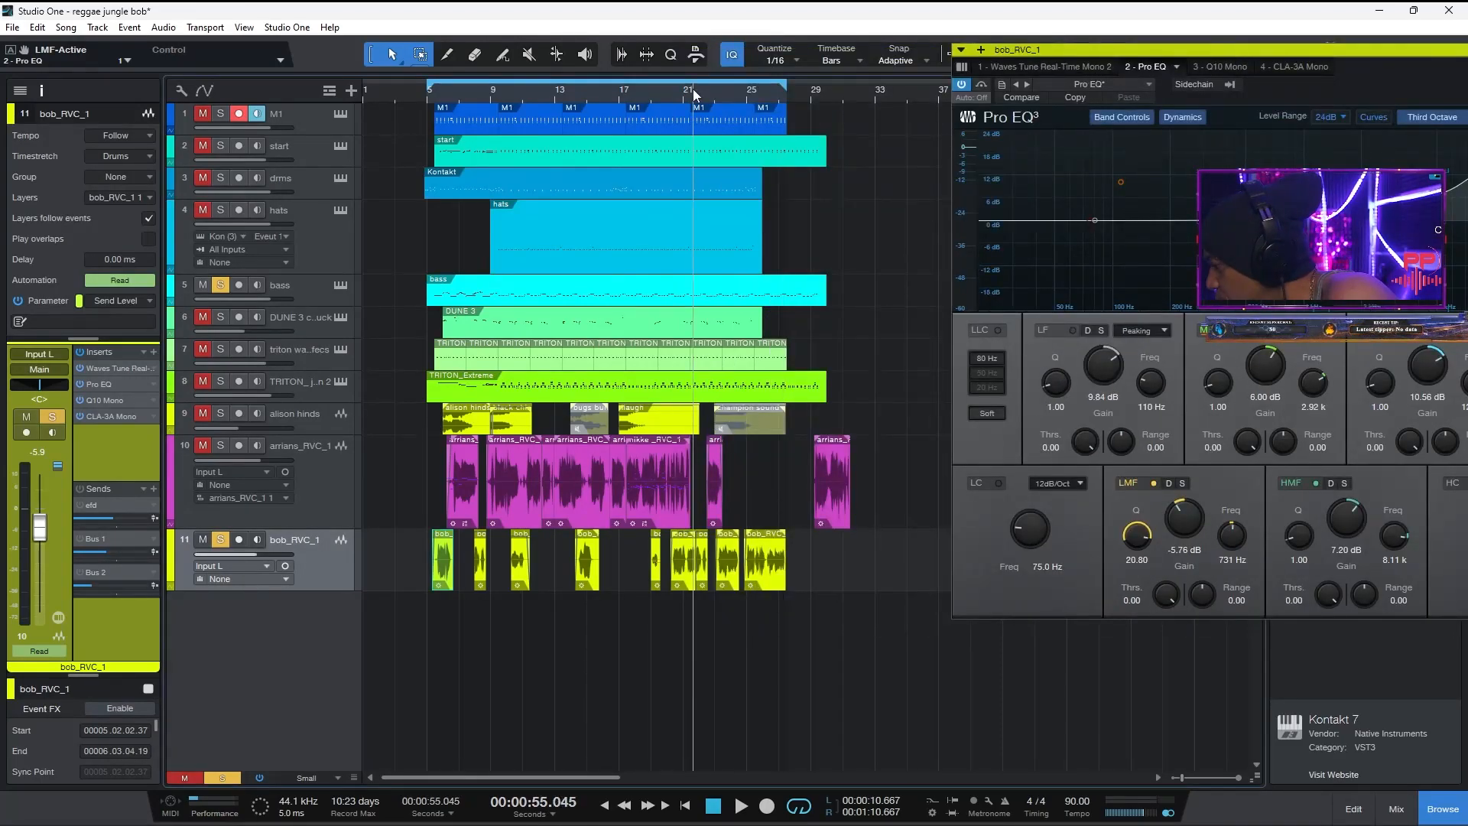
{"action": "left_click_drag", "start_coordinate": [1194, 522], "coordinate": [1187, 415]}
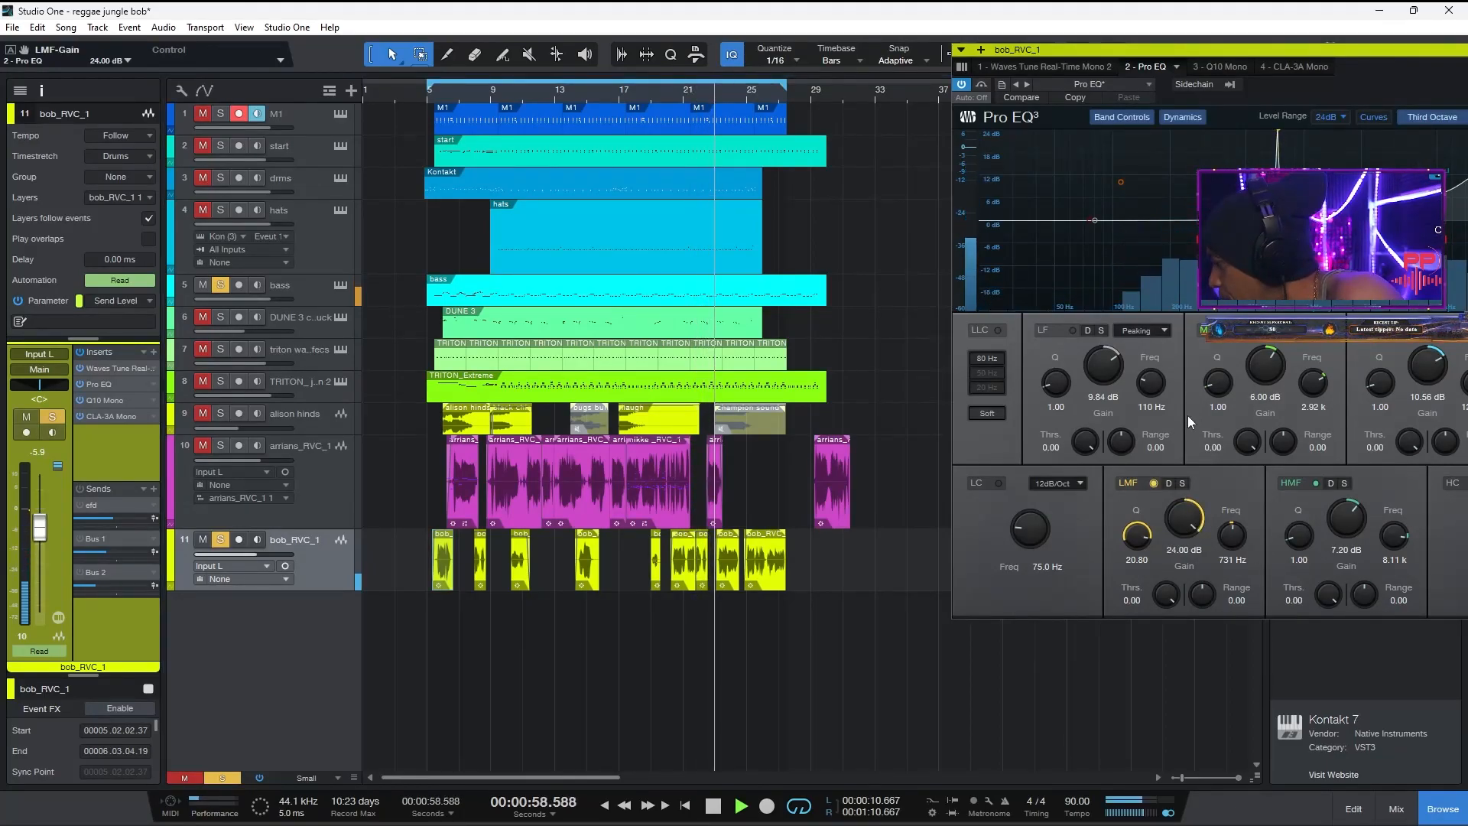
{"action": "key", "text": "ctrl+z"}
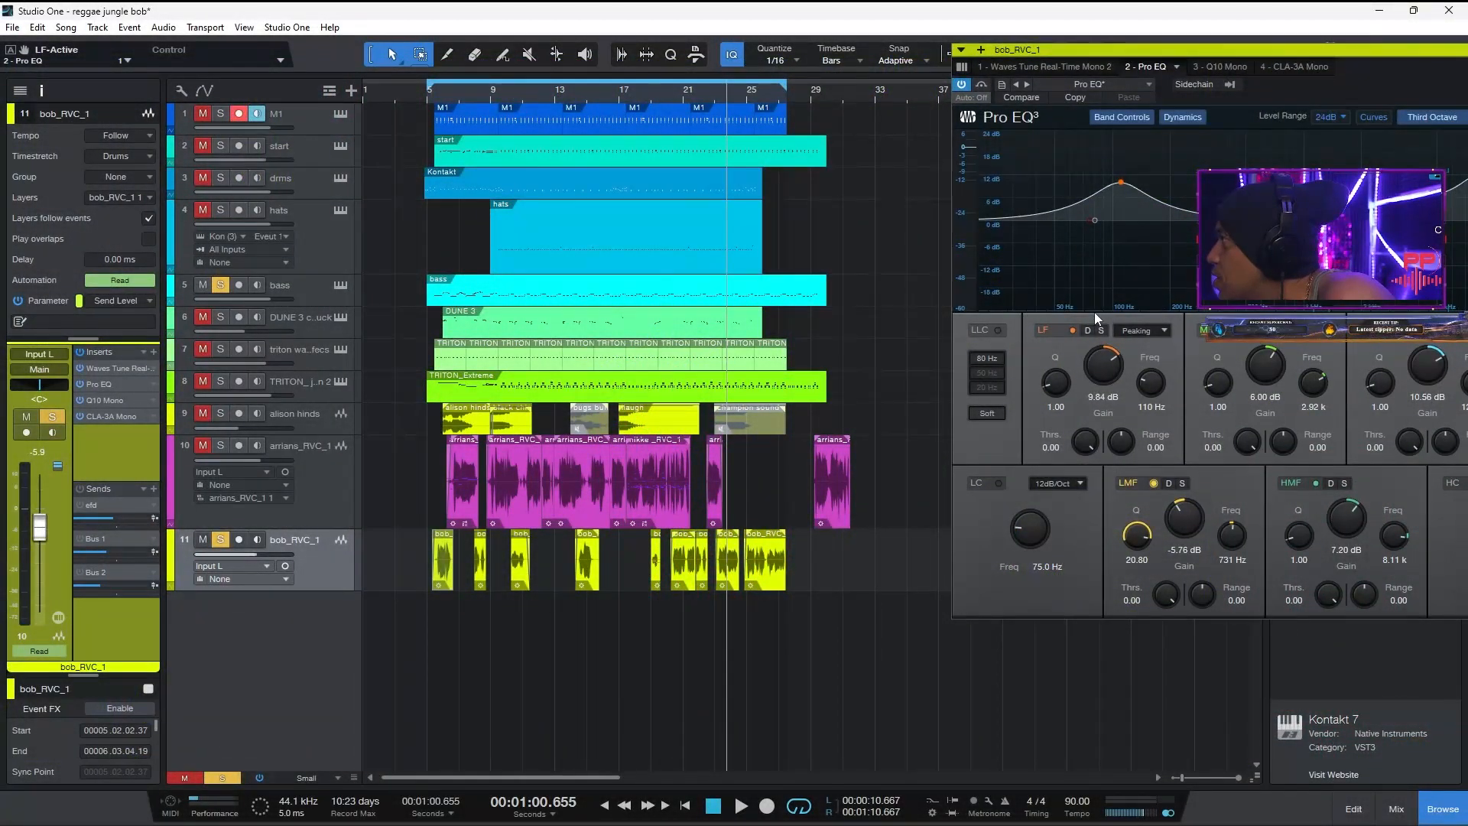
Unmute and solo arrians_RVC_1 and play it with the equalized bob_RVC_1 vocal from near bar 21
{"action": "key", "text": "space"}
{"action": "left_click_drag", "start_coordinate": [1407, 86], "coordinate": [866, 120]}
{"action": "left_click_drag", "start_coordinate": [777, 84], "coordinate": [1101, 81]}
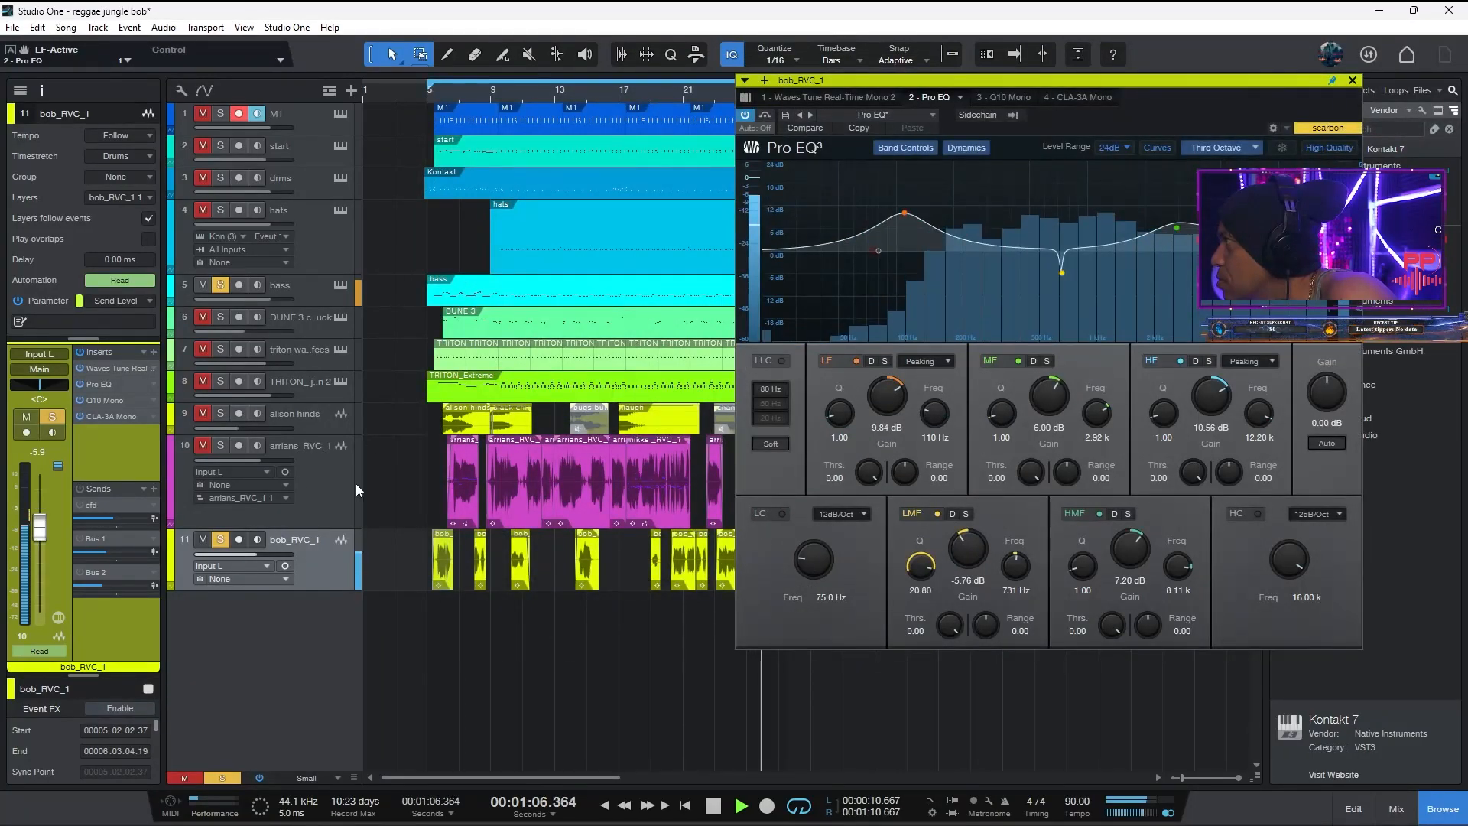
{"action": "left_click", "coordinate": [204, 447]}
{"action": "left_click", "coordinate": [220, 446]}
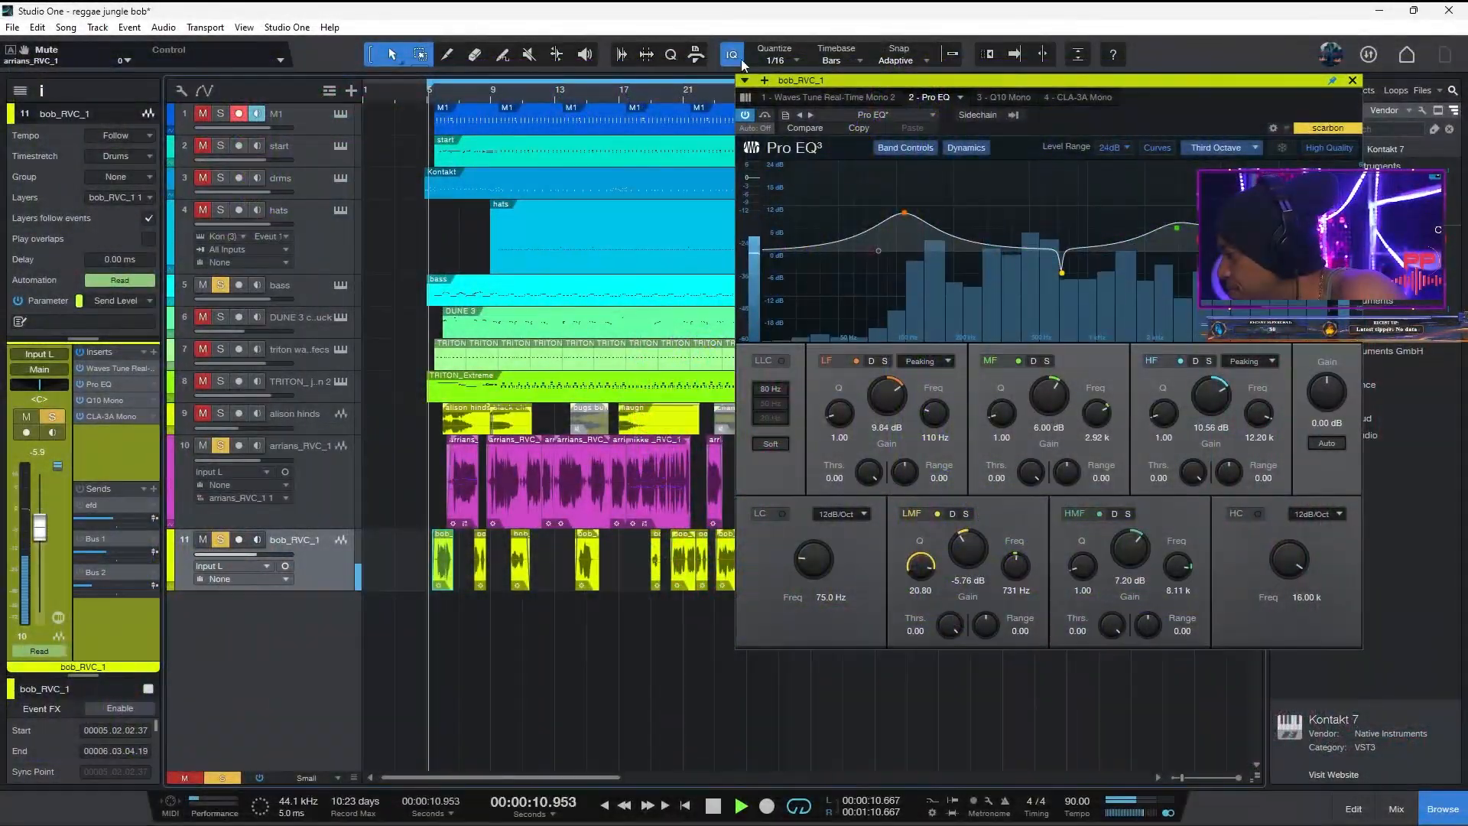
{"action": "left_click", "coordinate": [681, 90]}
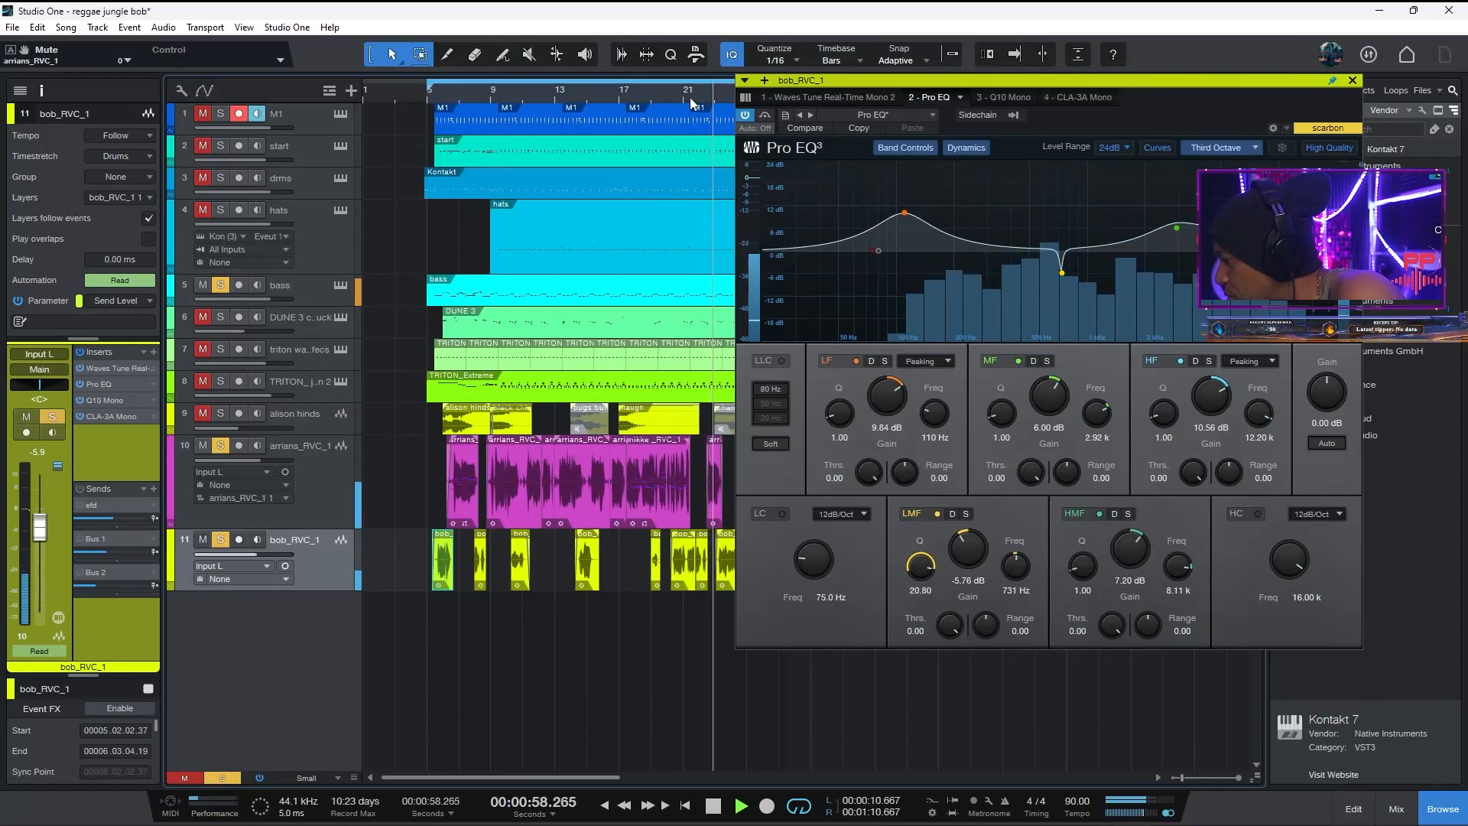
{"action": "left_click_drag", "start_coordinate": [800, 89], "coordinate": [1028, 70]}
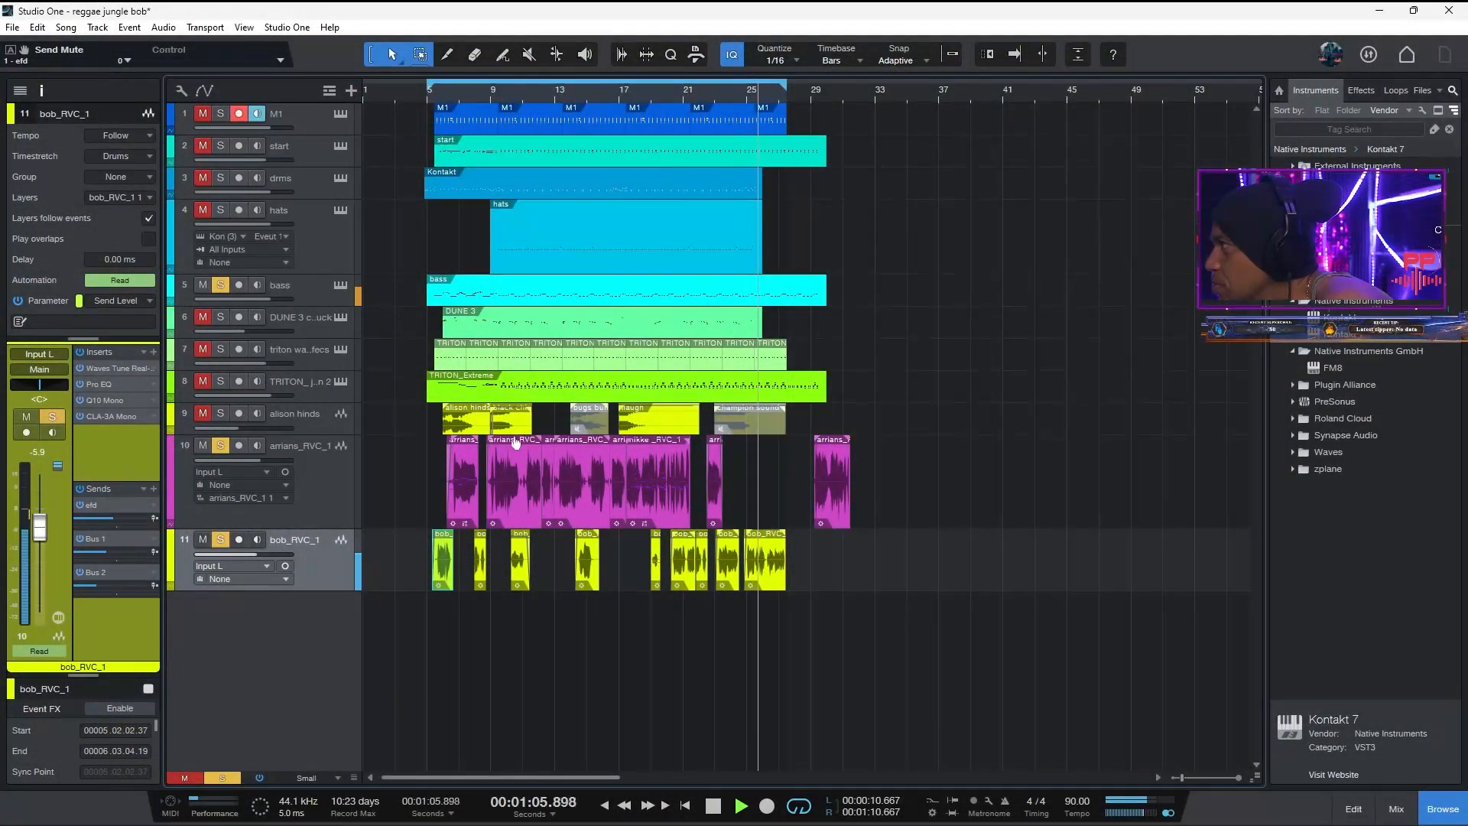
Open the CLA-3A Mono compressor on bob_RVC_1 and examine its gain and peak reduction settings
{"action": "left_click", "coordinate": [117, 415]}
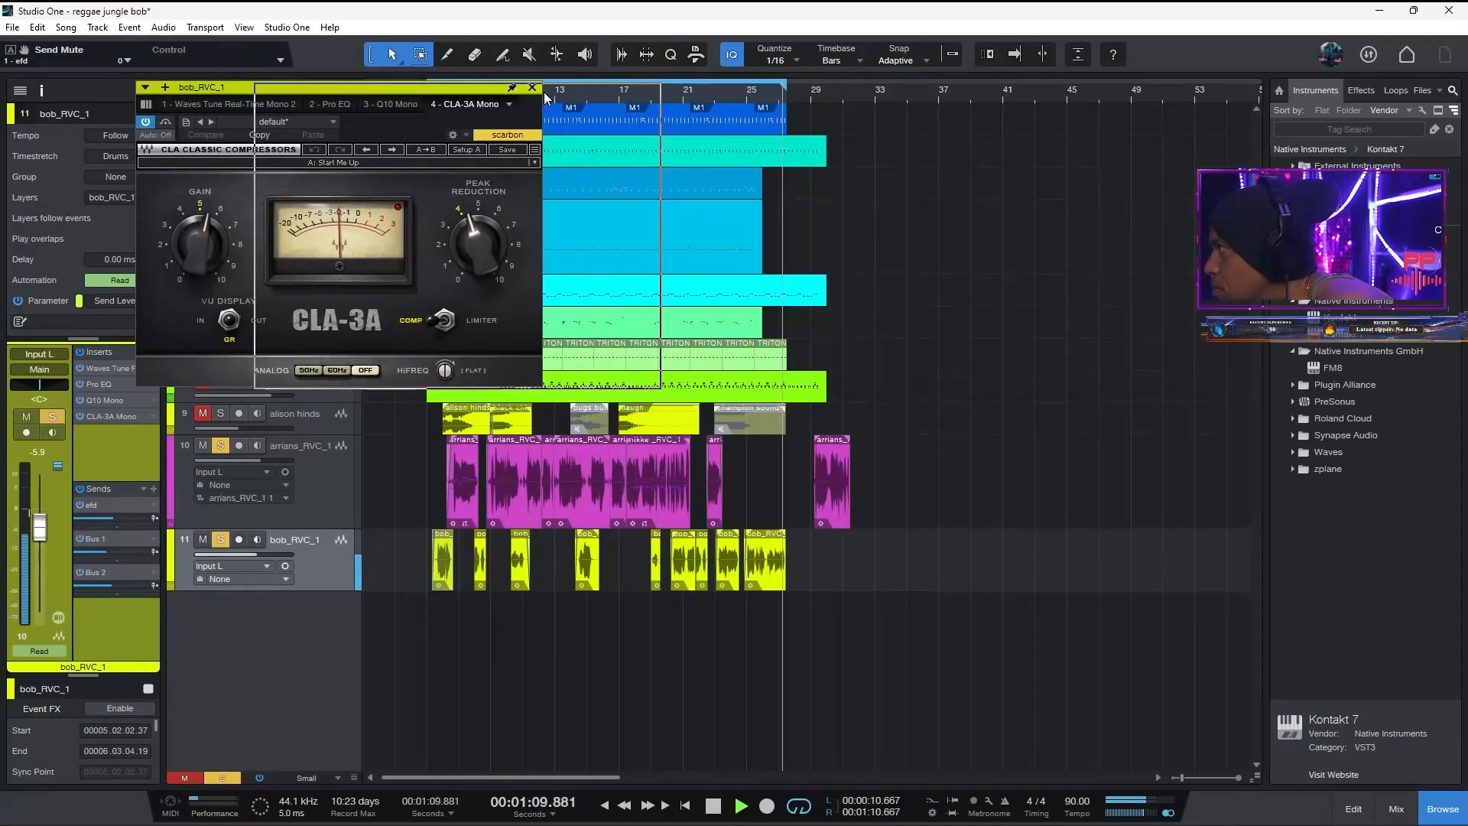
{"action": "left_click_drag", "start_coordinate": [425, 91], "coordinate": [544, 93]}
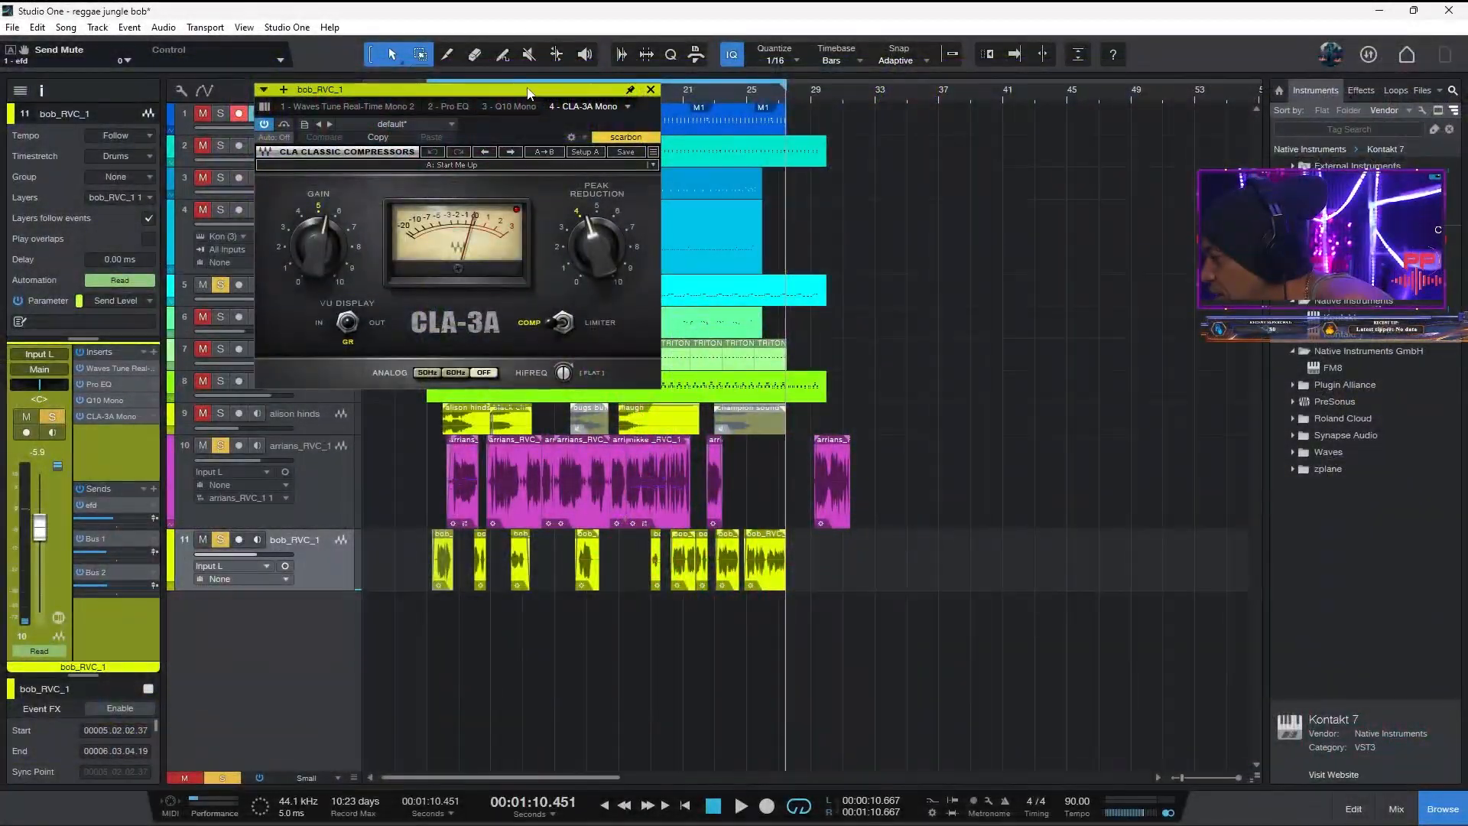
{"action": "left_click_drag", "start_coordinate": [528, 92], "coordinate": [877, 93]}
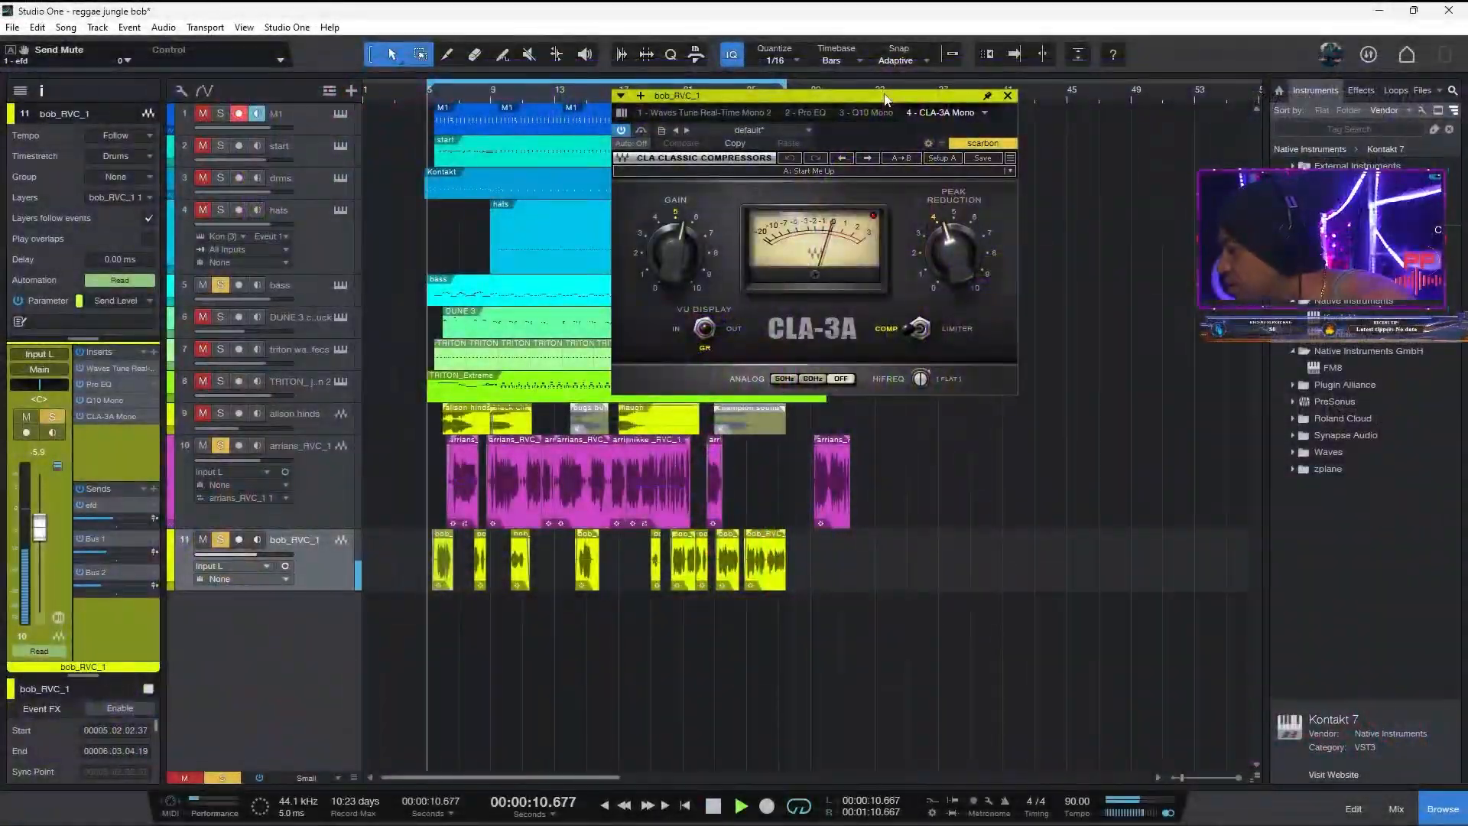
Unmute and solo the M1, start, drms and hats tracks and play them with both vocals from near bar 20
{"action": "left_click", "coordinate": [452, 94]}
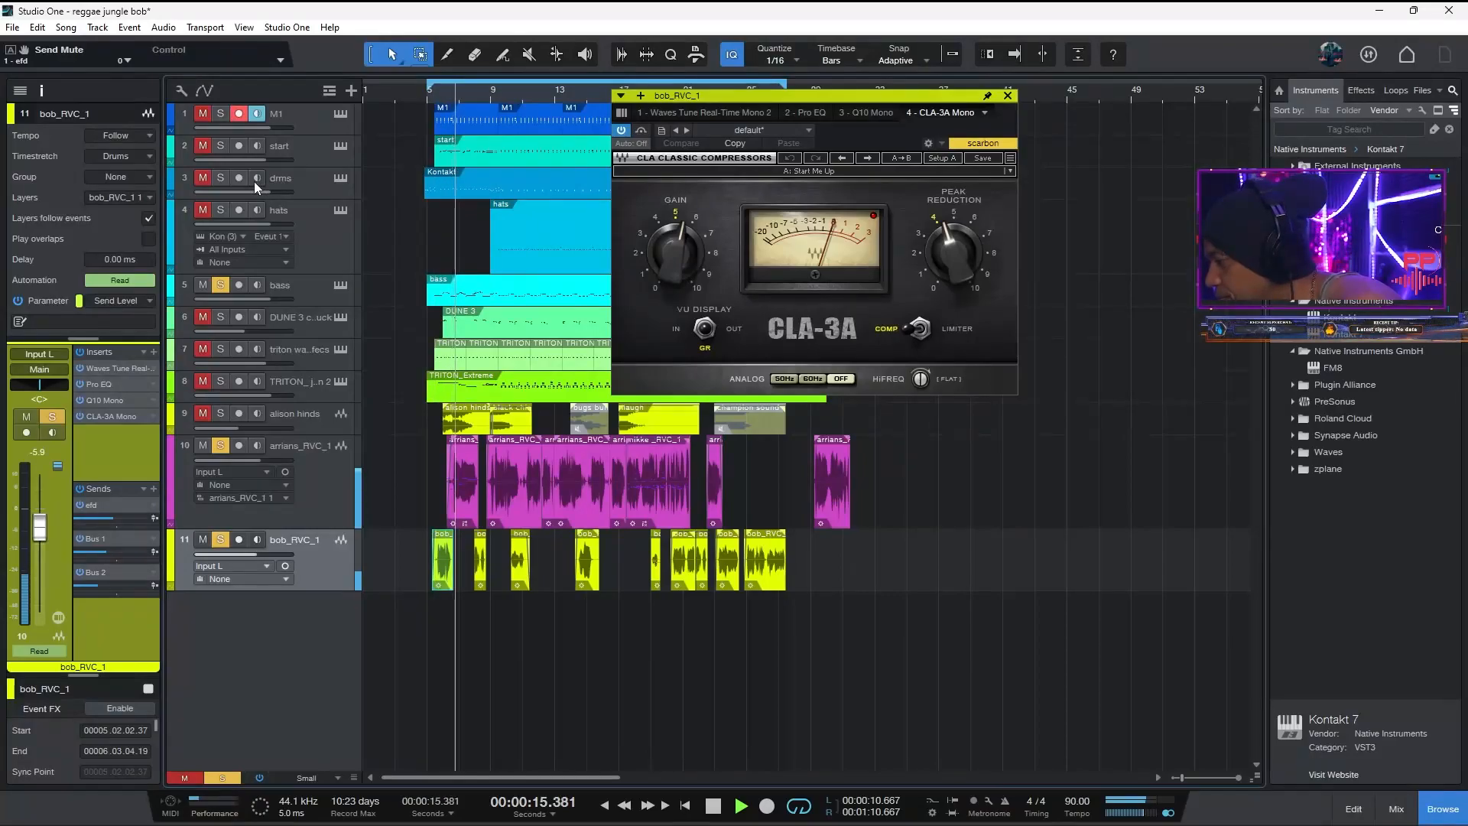
{"action": "left_click_drag", "start_coordinate": [687, 97], "coordinate": [856, 107]}
{"action": "left_click", "coordinate": [659, 98]}
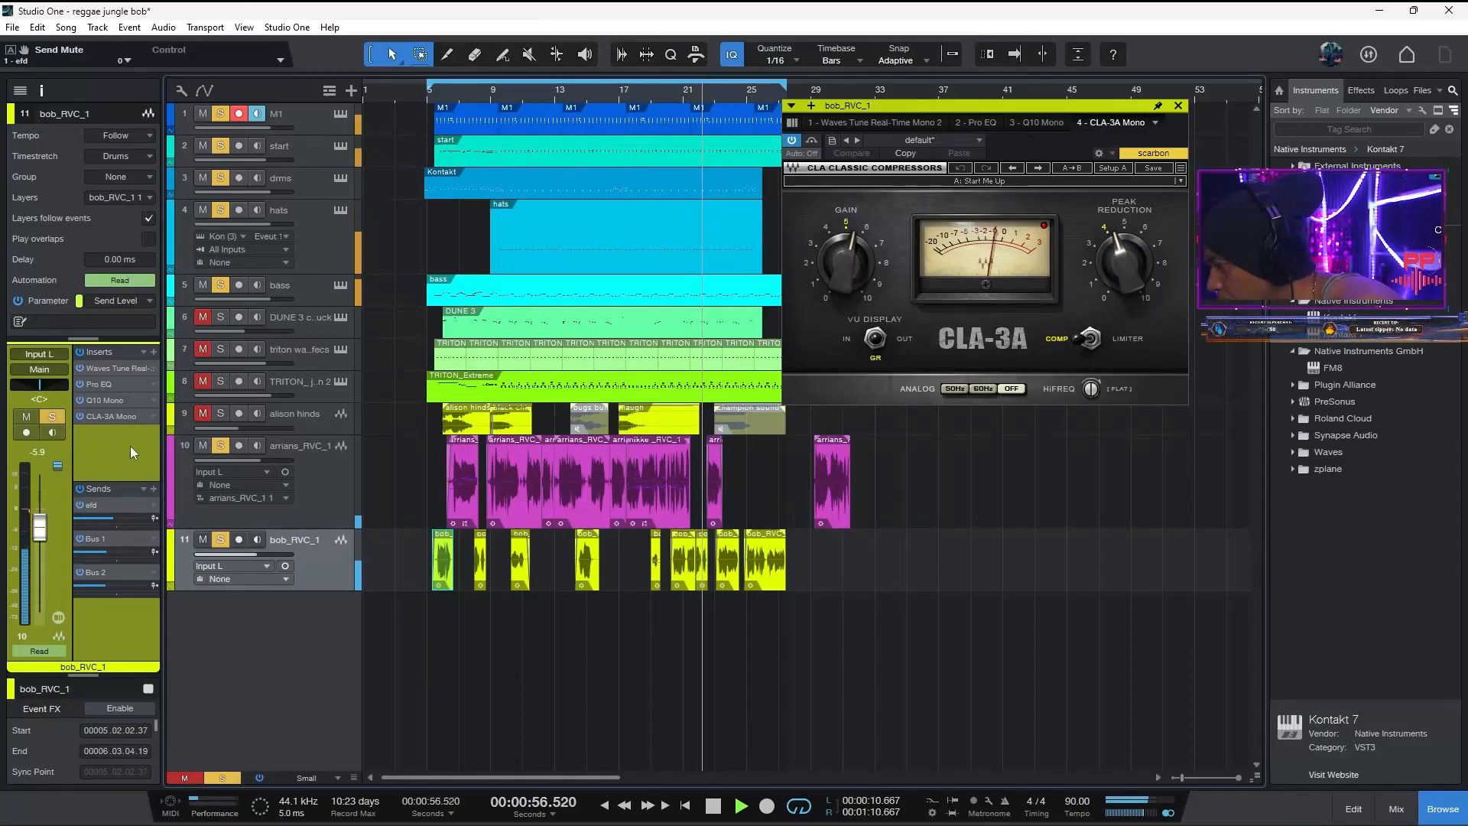
Examine the Q10 Mono equalizer bands on bob_RVC_1 during playback and close the plug-in window
{"action": "left_click", "coordinate": [108, 401]}
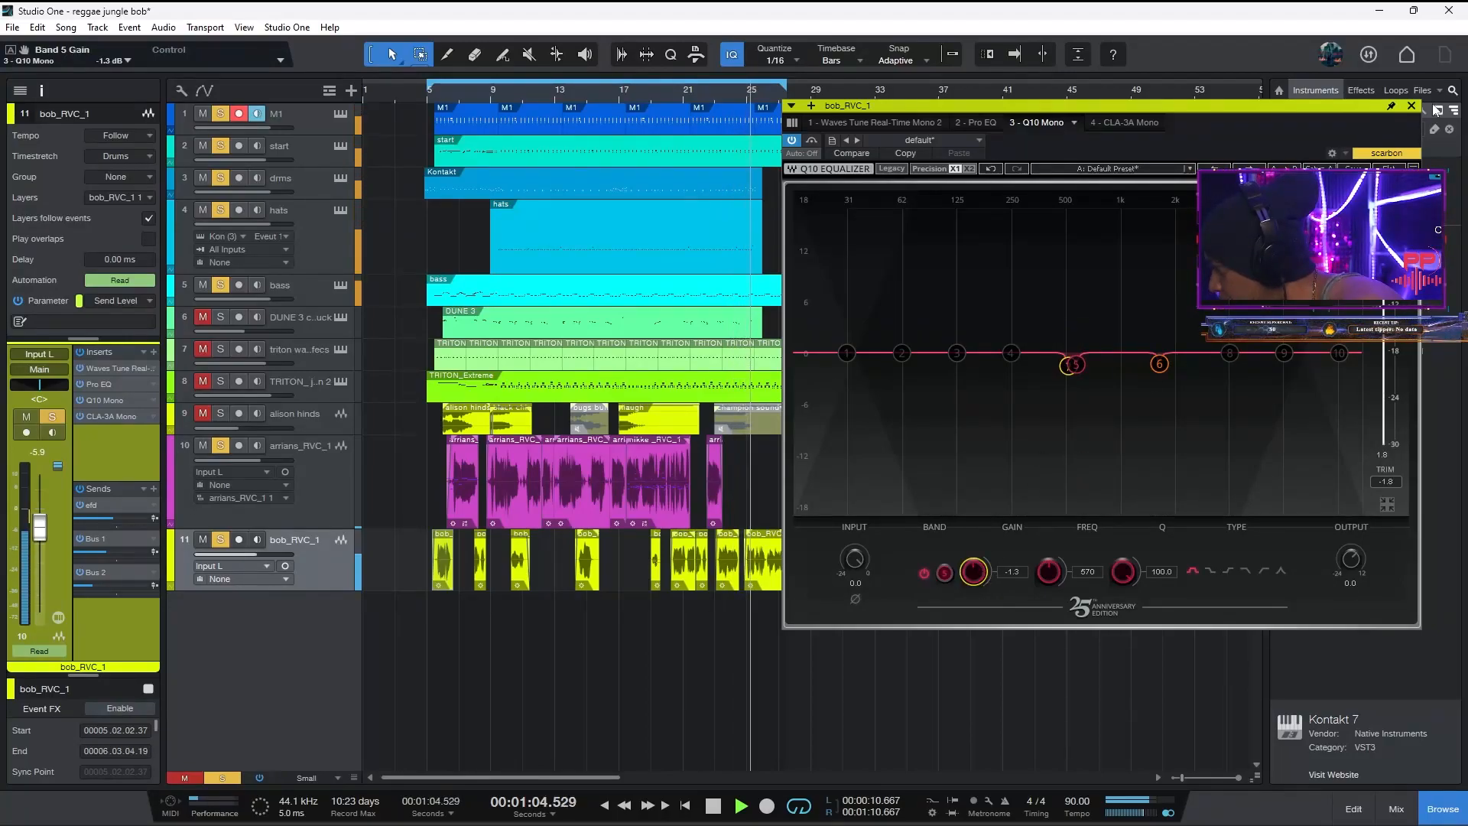
{"action": "left_click", "coordinate": [1410, 106]}
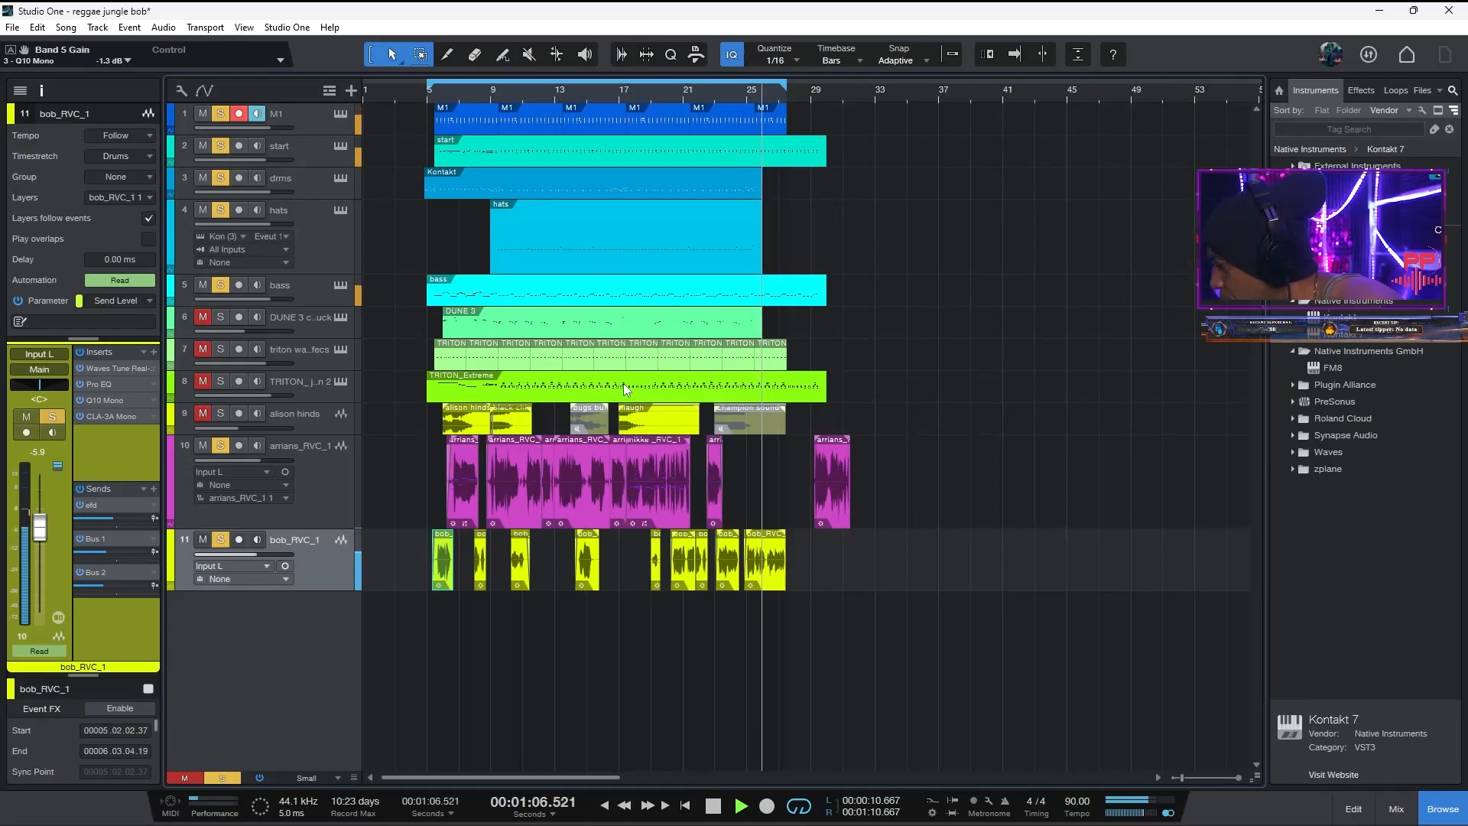